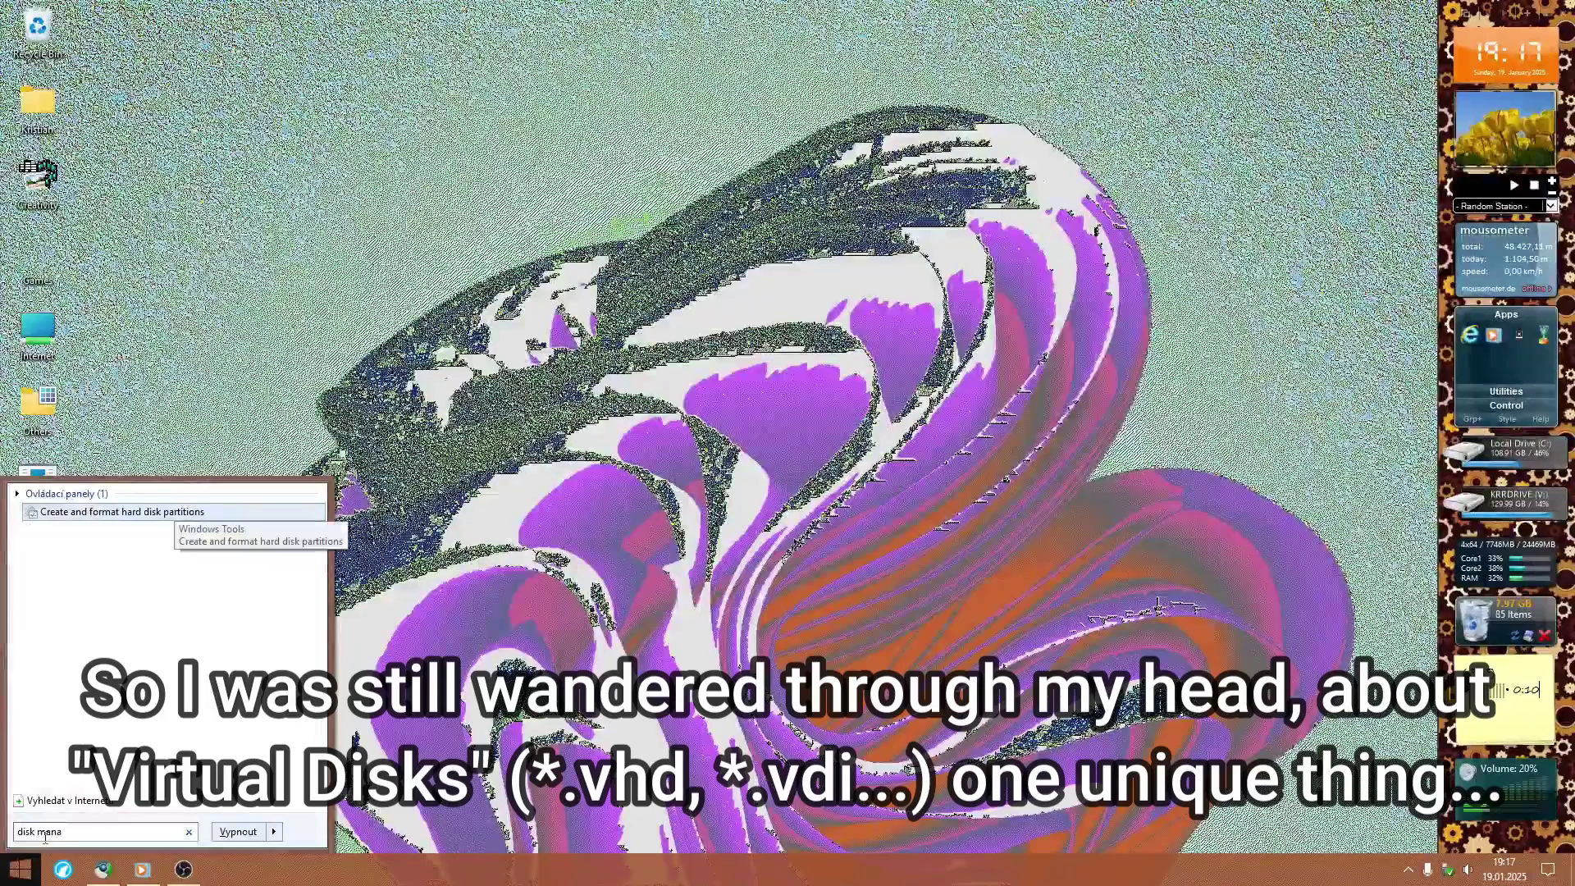
{"action": "key", "text": "BackSpace"}
{"action": "key", "text": "BackSpace"}
{"action": "key", "text": "BackSpace"}
{"action": "key", "text": "BackSpace"}
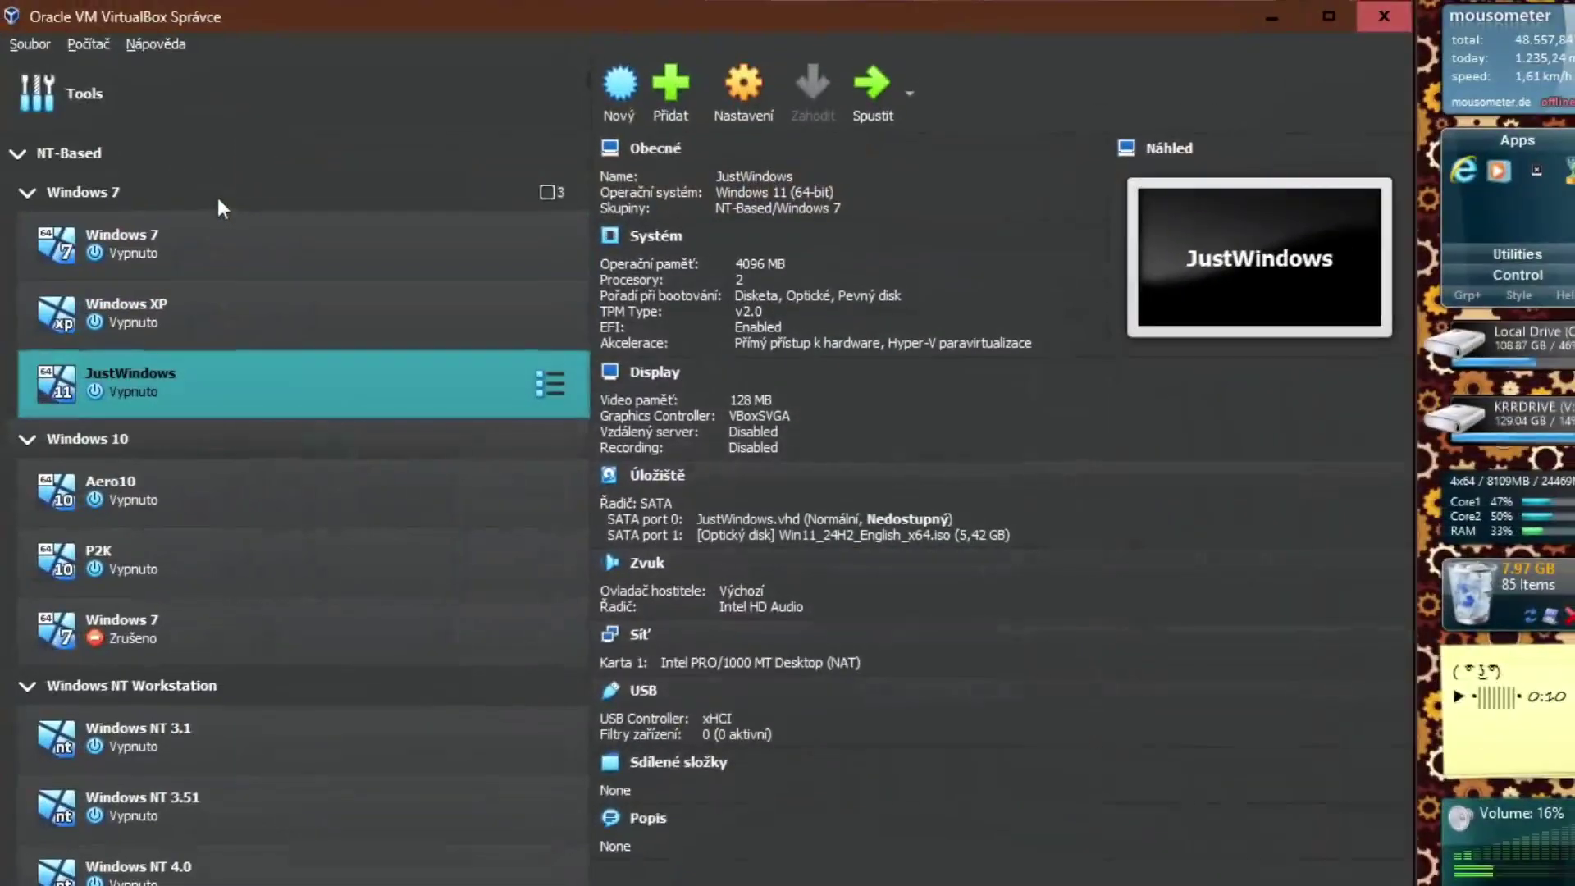
Start creating a new virtual machine in VirtualBox and name it Hello!
{"action": "left_click", "coordinate": [606, 97]}
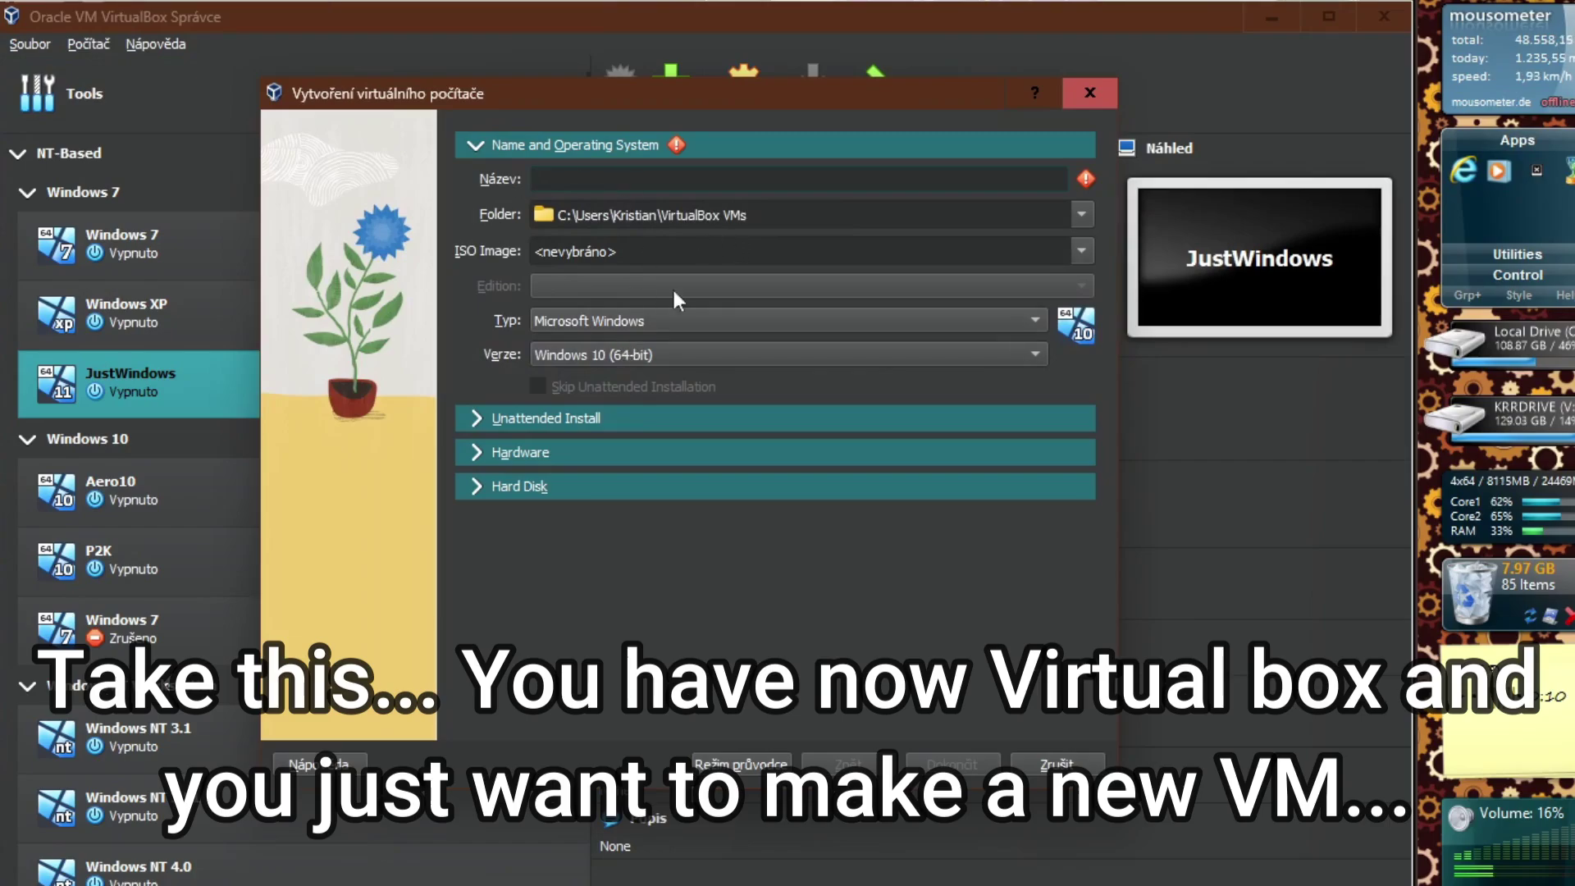
{"action": "type", "text": "Hello"}
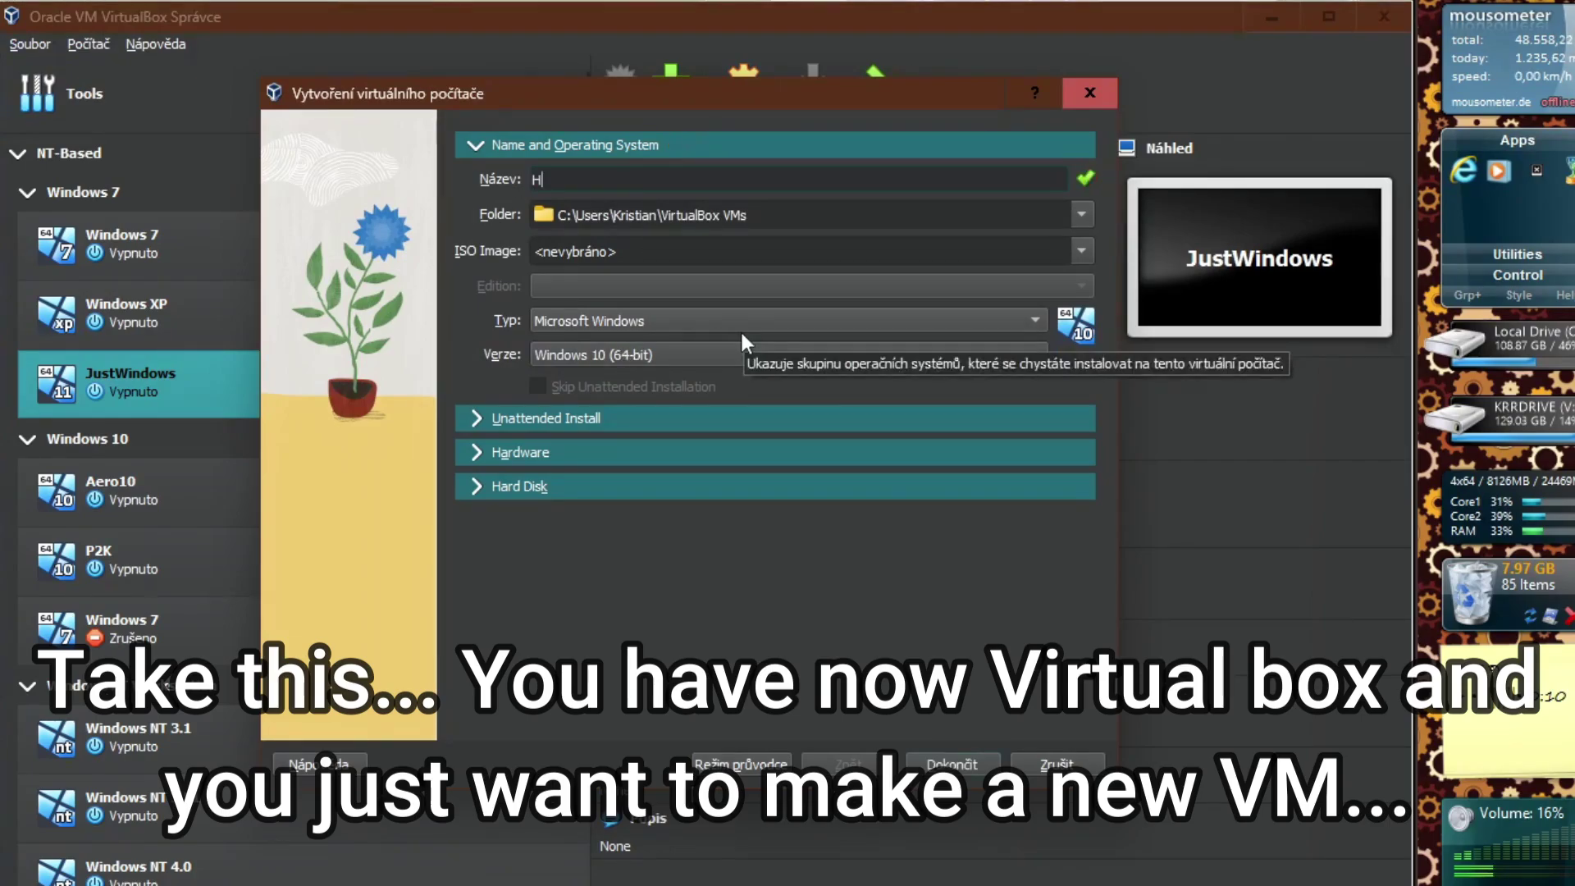
{"action": "type", "text": "!"}
Configure the new virtual hard disk as a 2.00 TB VHD with its full size pre-allocated
{"action": "left_click", "coordinate": [660, 484]}
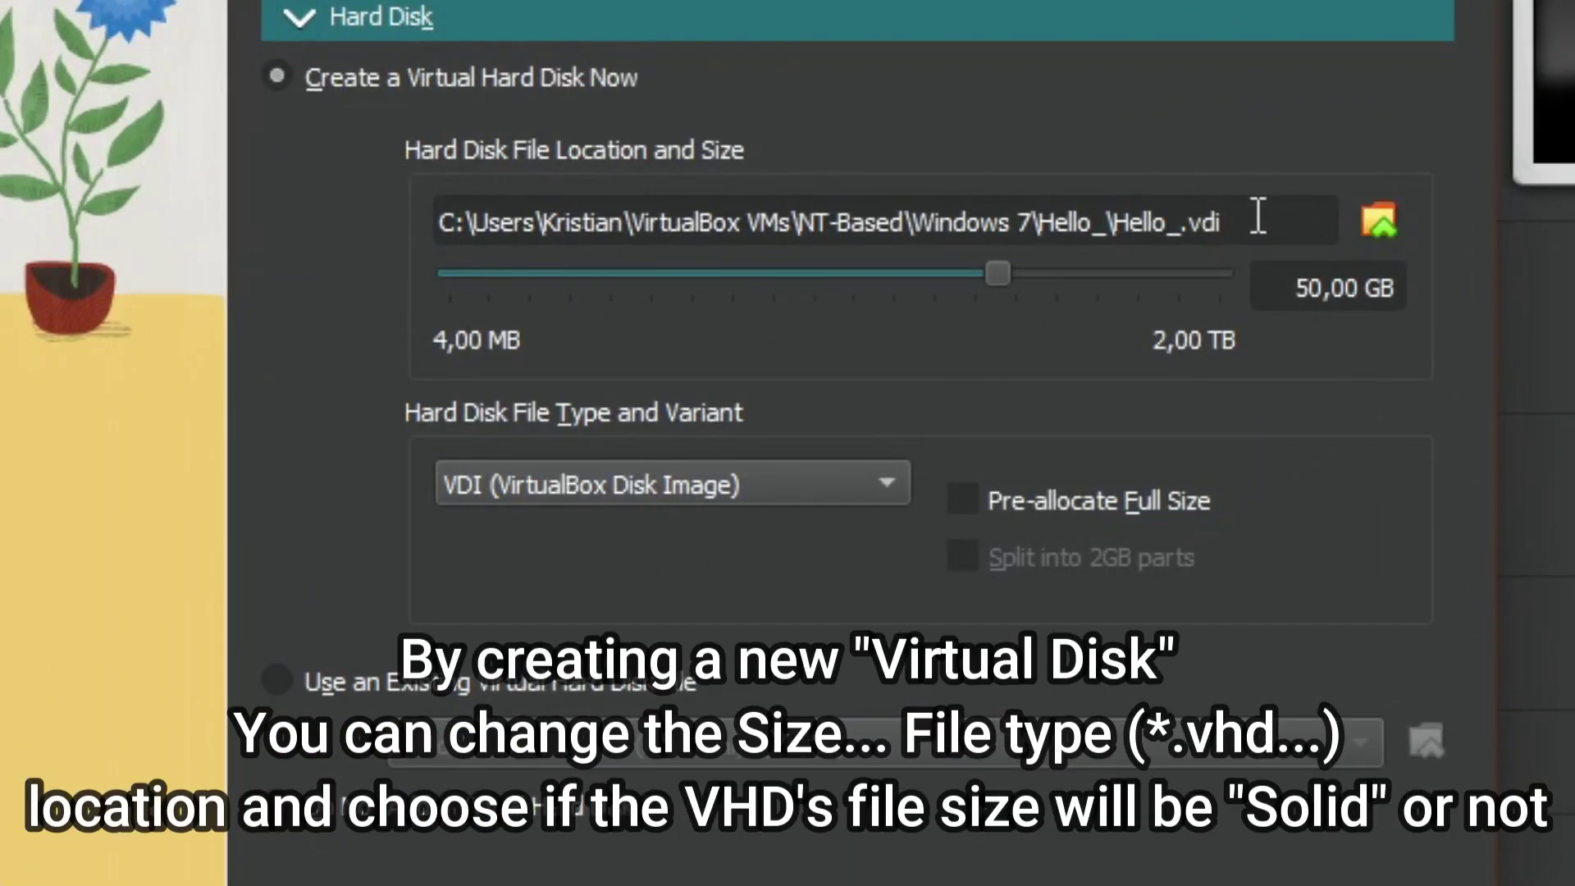
{"action": "left_click", "coordinate": [719, 486]}
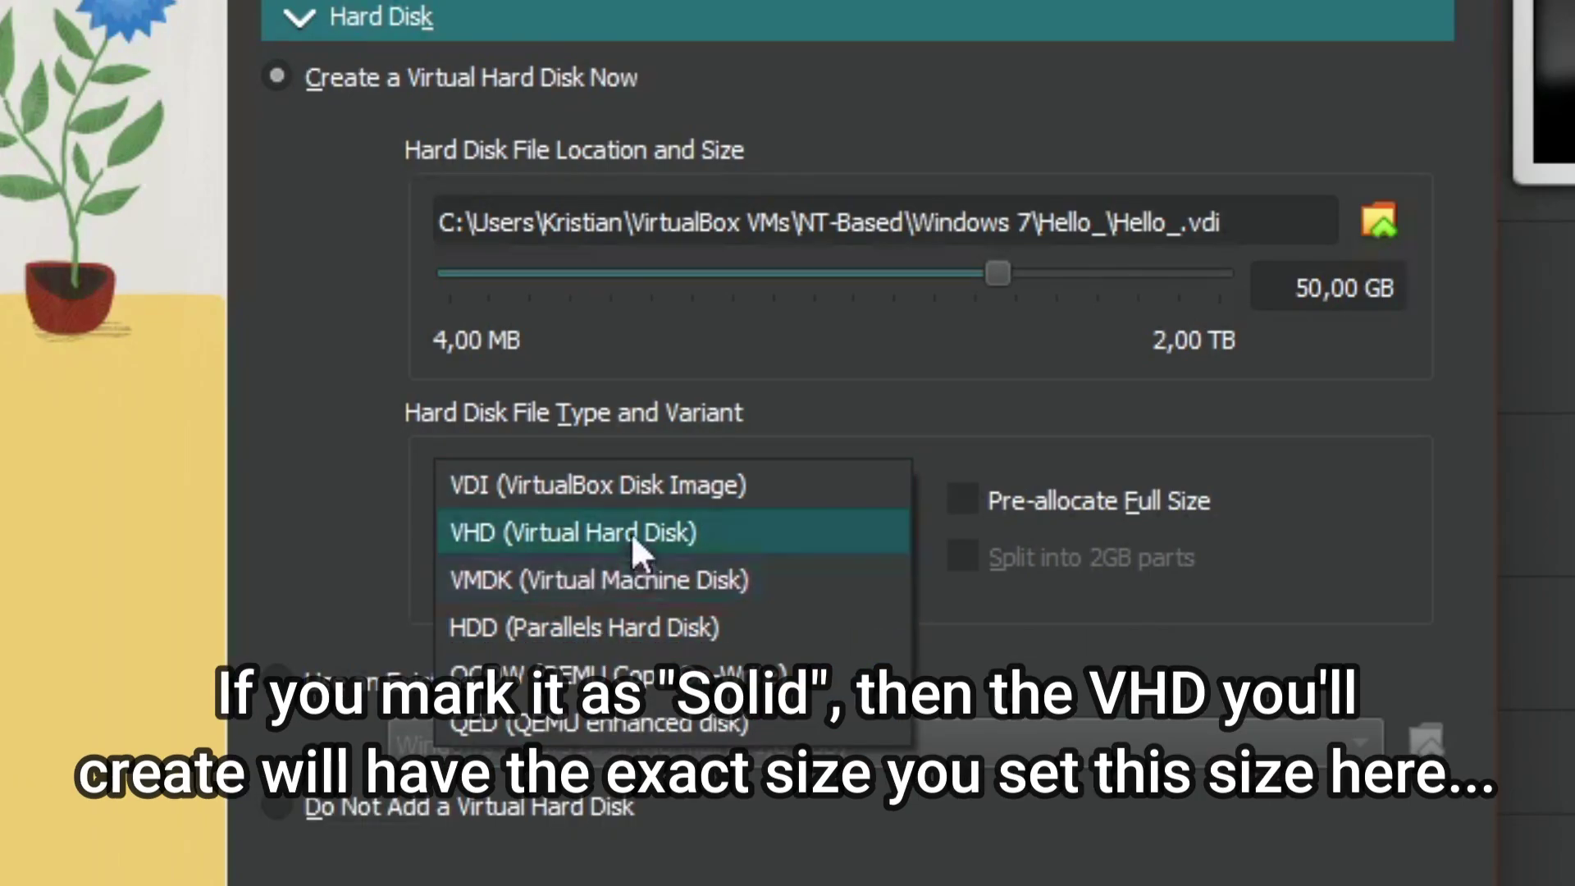
{"action": "left_click", "coordinate": [642, 528]}
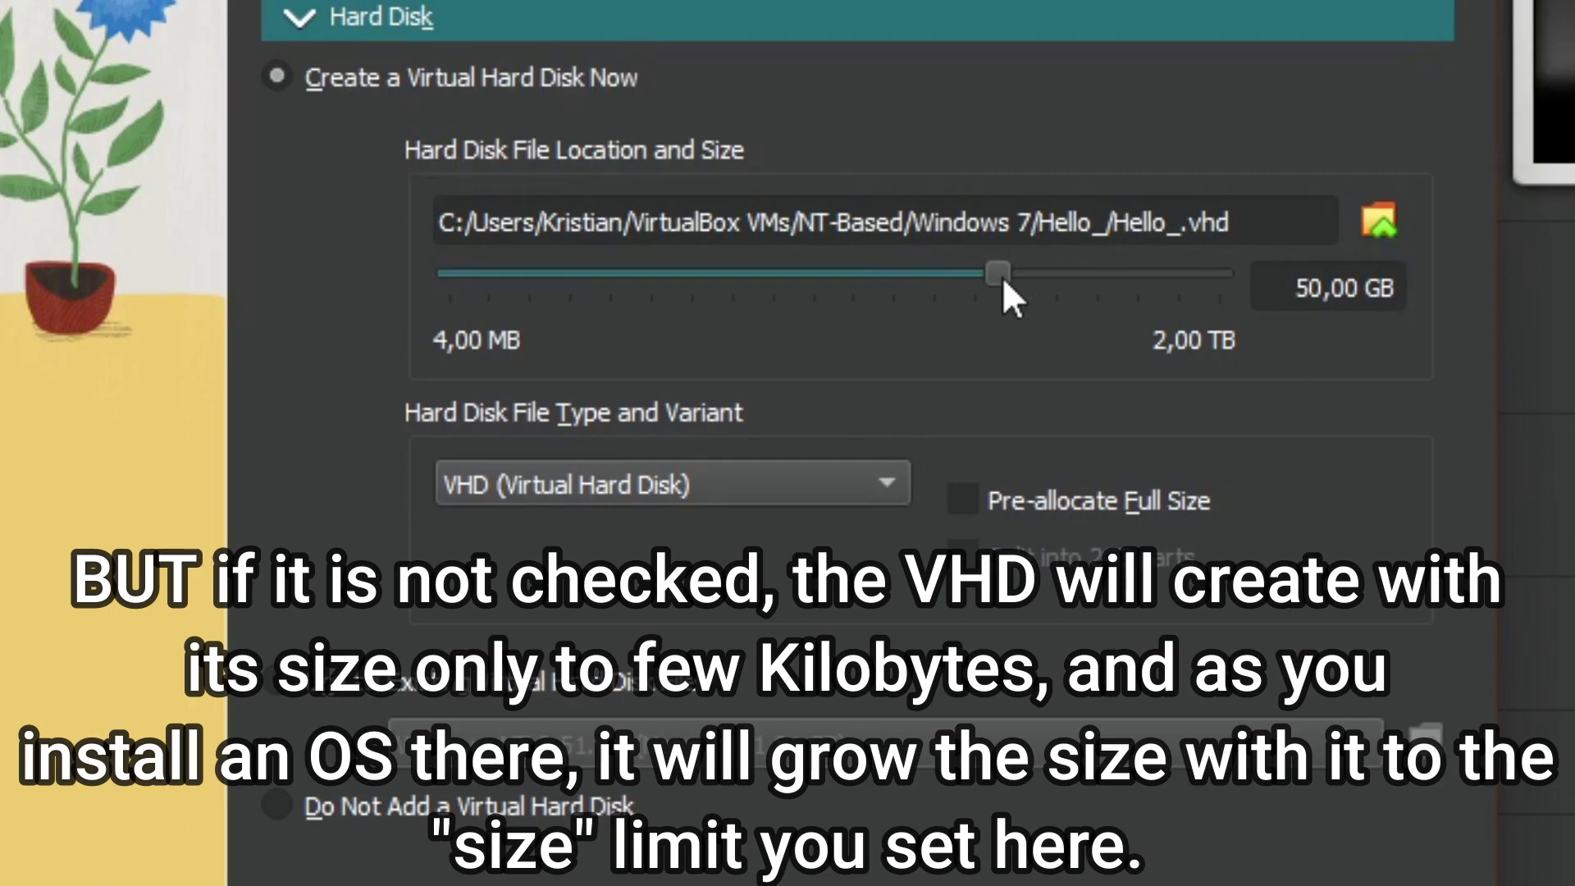
{"action": "left_click_drag", "start_coordinate": [1004, 281], "coordinate": [1273, 345]}
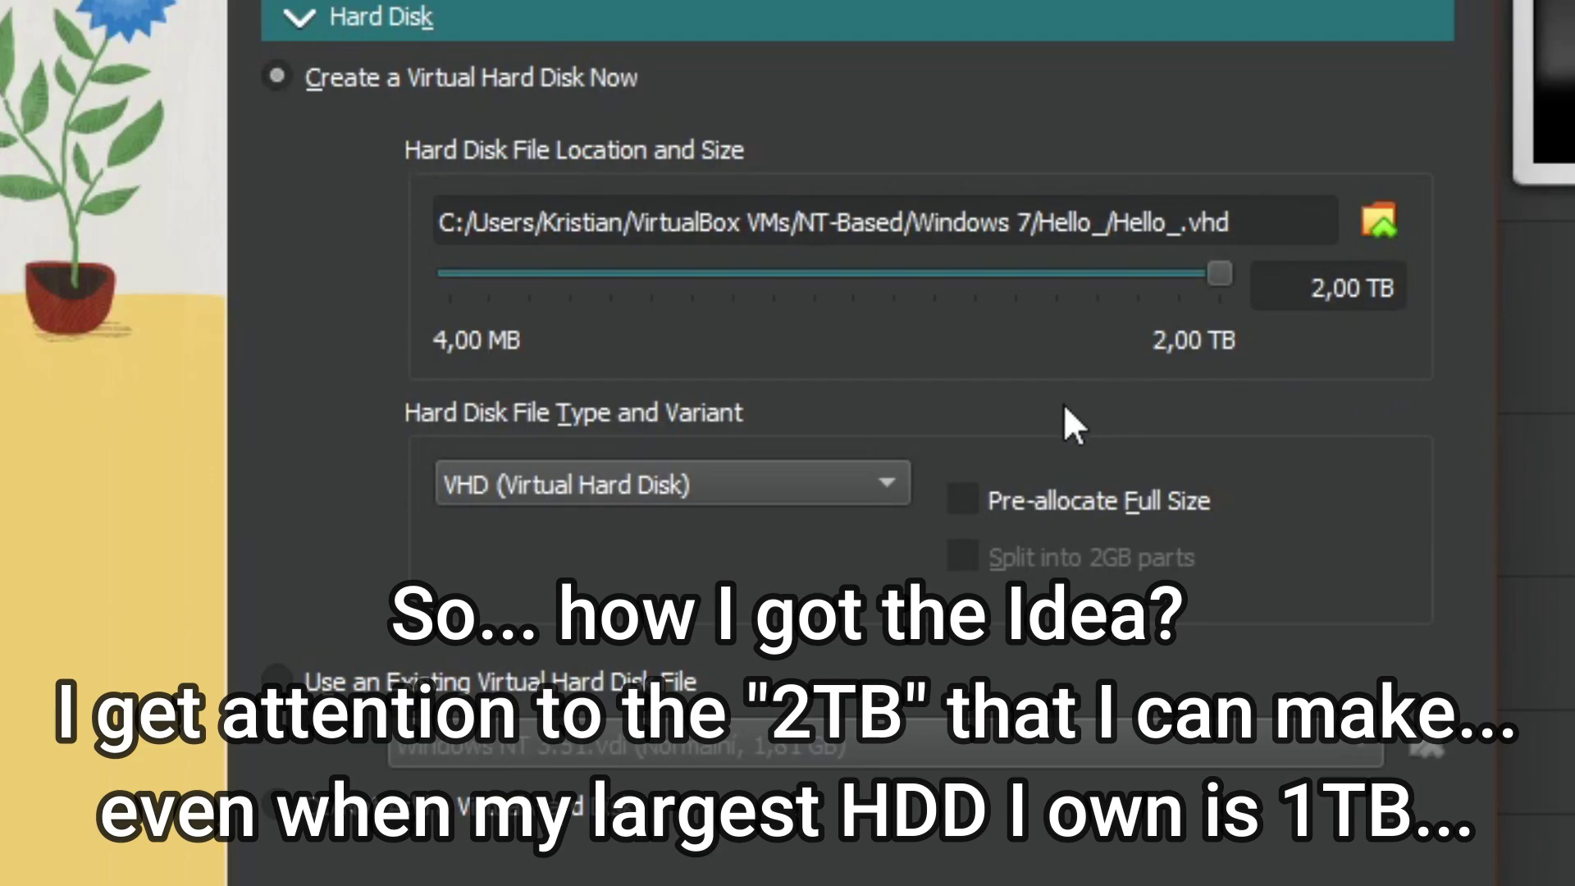
{"action": "left_click", "coordinate": [1049, 505]}
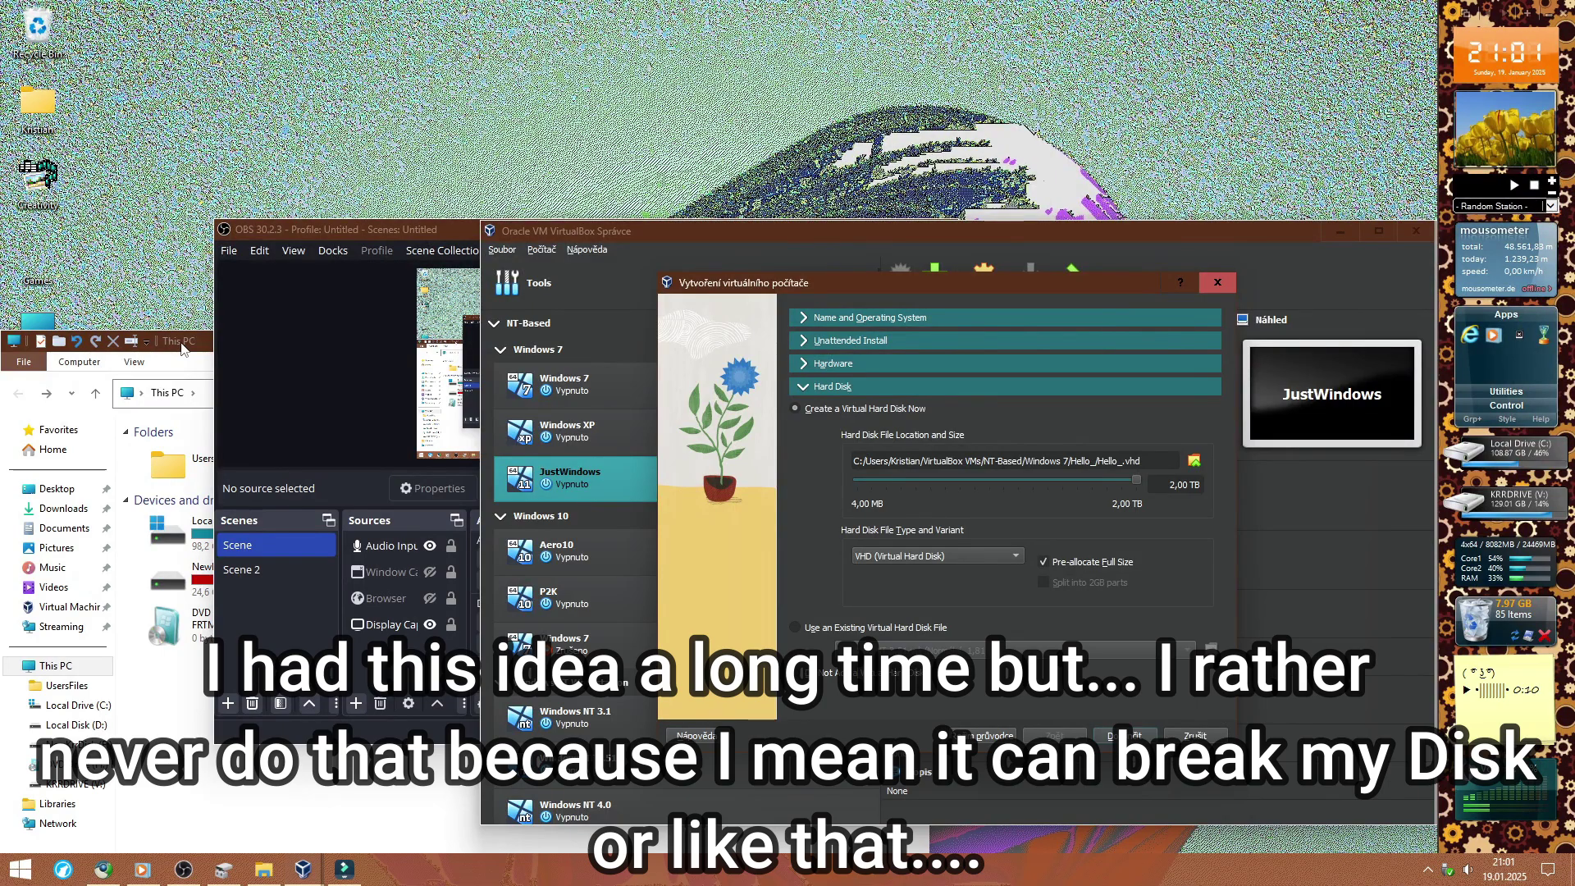
Switch to Disk Management and shrink the Local Drive (C:) volume by 10000 MB
{"action": "left_click", "coordinate": [182, 349]}
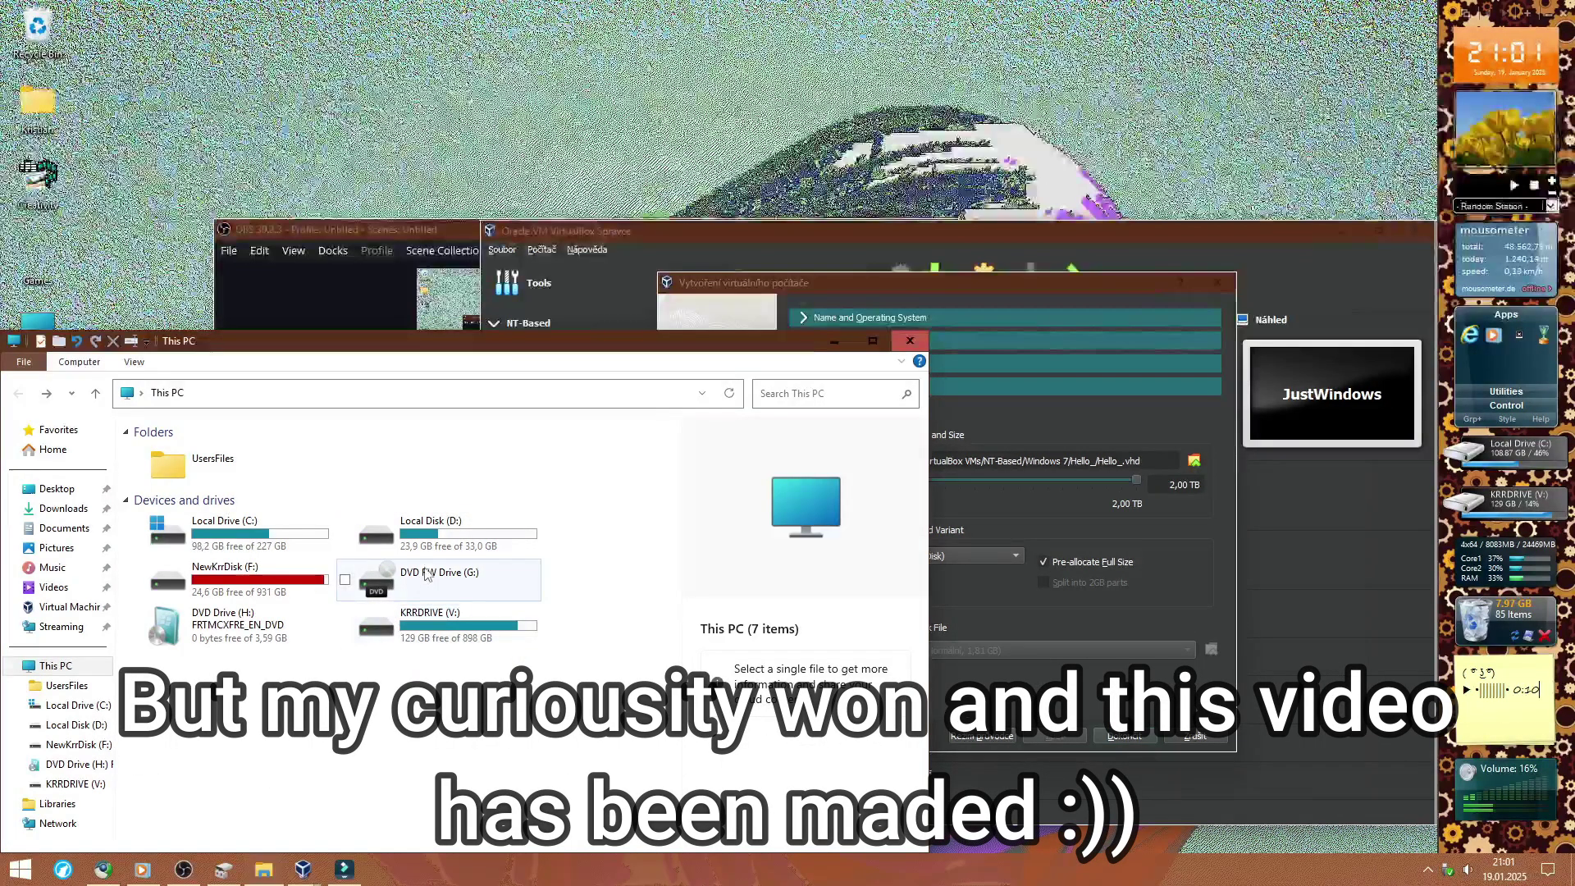
{"action": "left_click", "coordinate": [260, 796]}
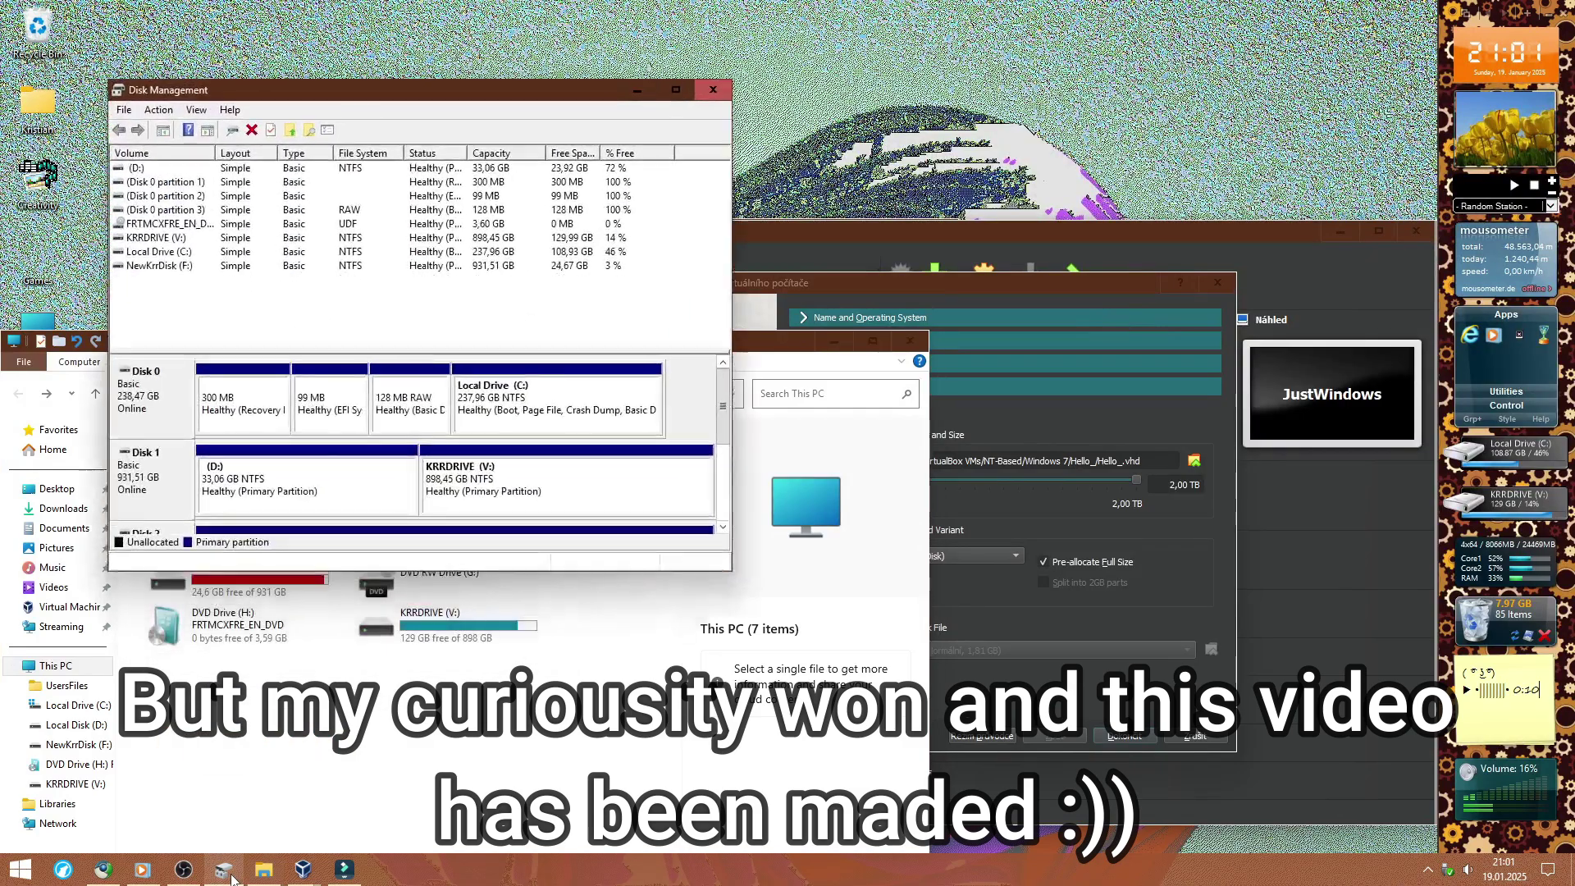
{"action": "right_click", "coordinate": [560, 389]}
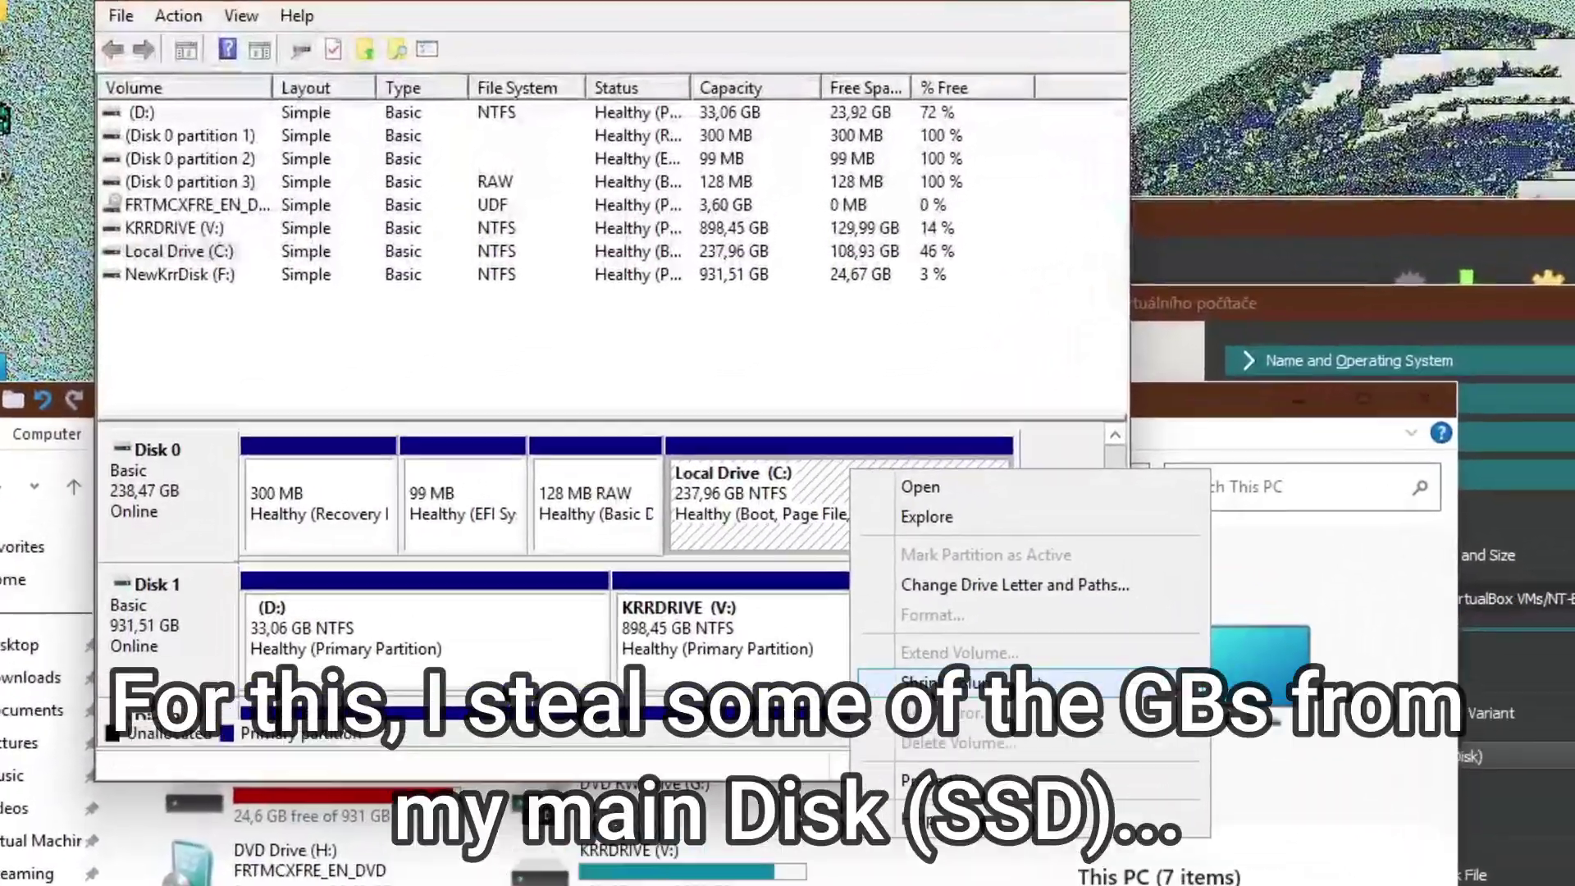
{"action": "left_click", "coordinate": [610, 506]}
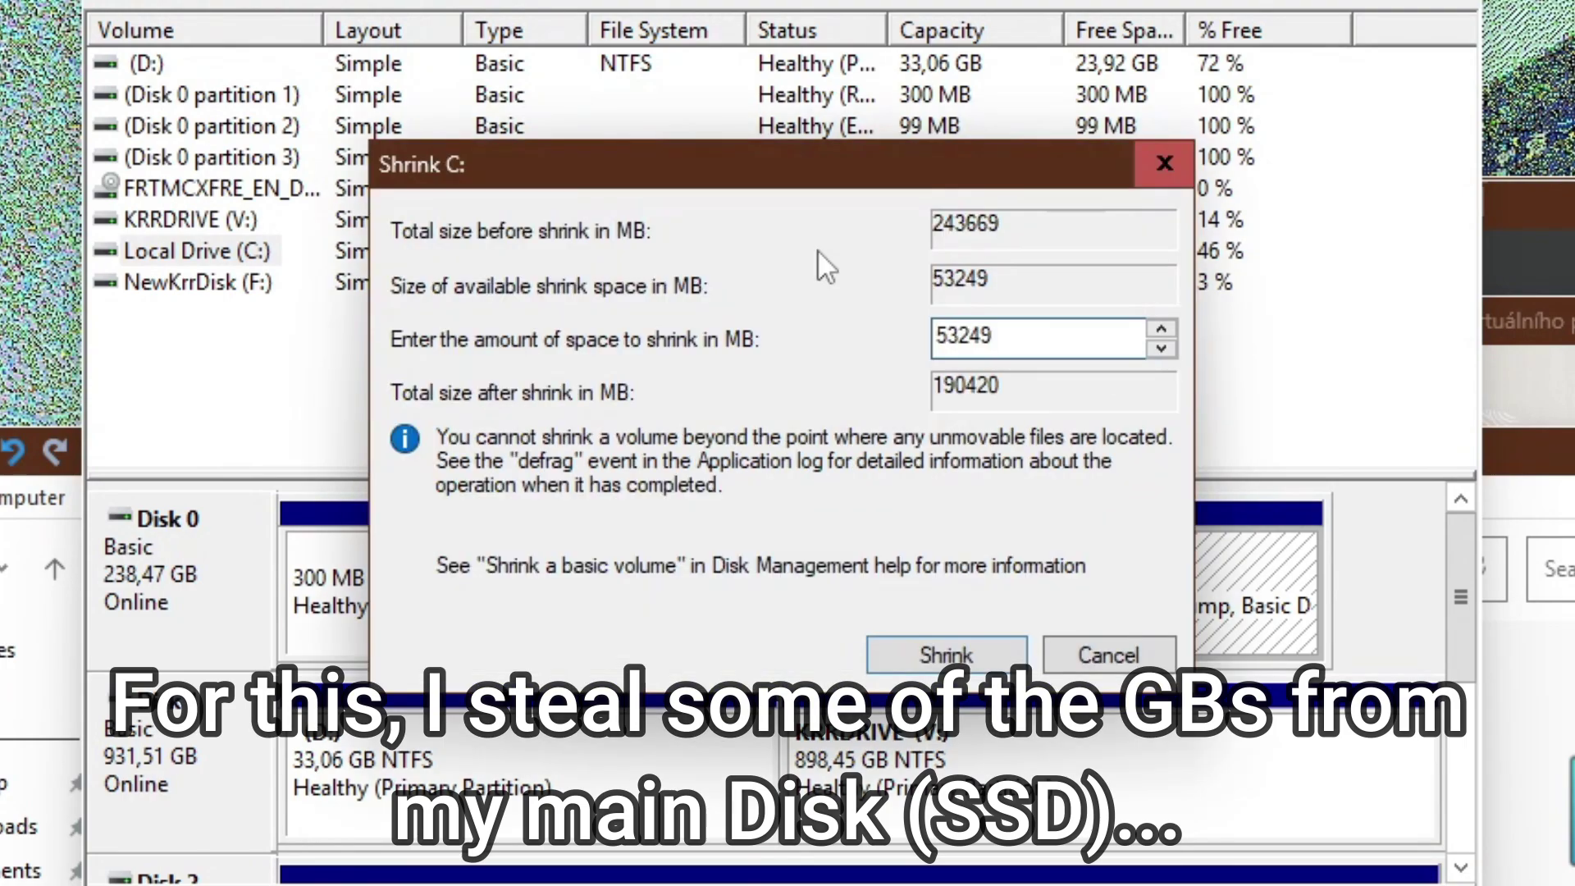
{"action": "key", "text": "BackSpace"}
{"action": "key", "text": "BackSpace"}
{"action": "key", "text": "BackSpace"}
{"action": "key", "text": "BackSpace"}
{"action": "key", "text": "BackSpace"}
{"action": "type", "text": "10000"}
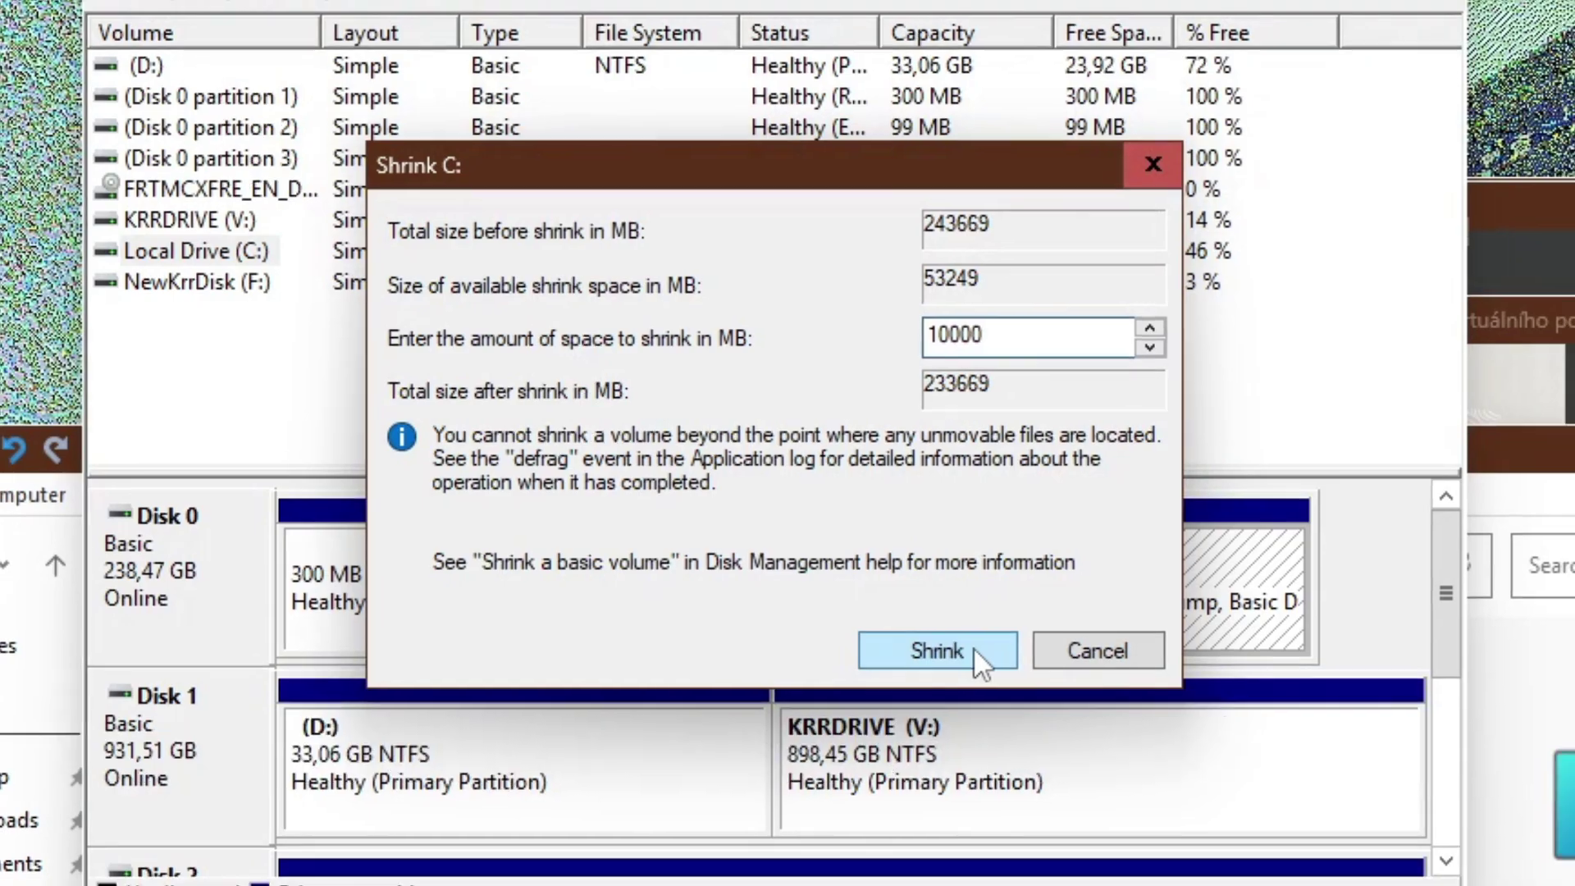
{"action": "left_click", "coordinate": [976, 653]}
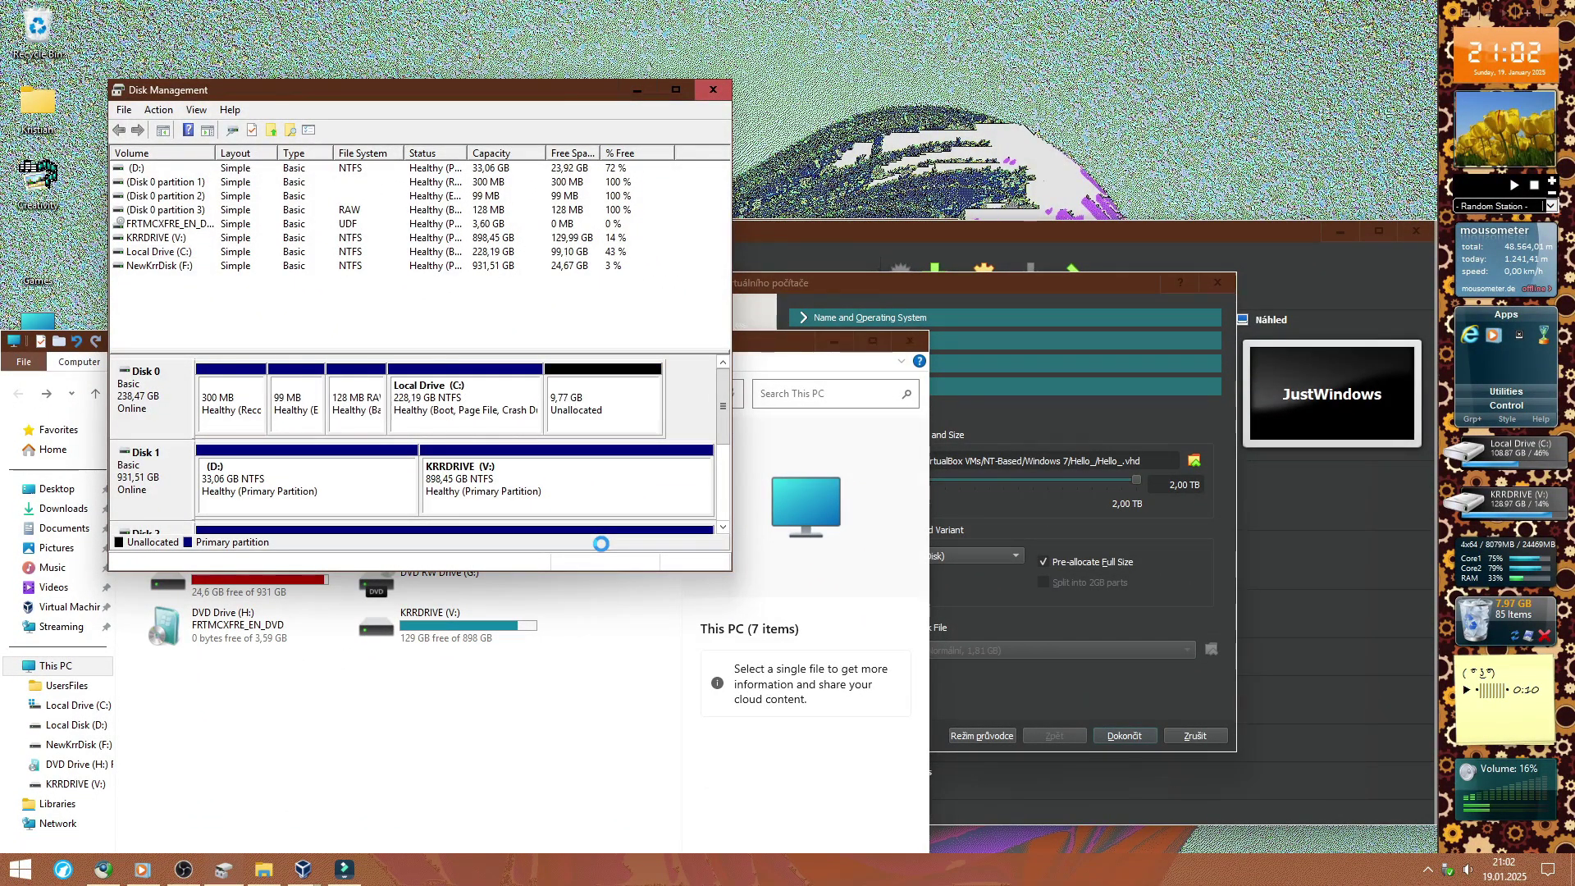
Create an NTFS simple volume in the unallocated space on Disk 0 with drive letter T and the label Test
{"action": "right_click", "coordinate": [614, 413]}
{"action": "left_click", "coordinate": [650, 420]}
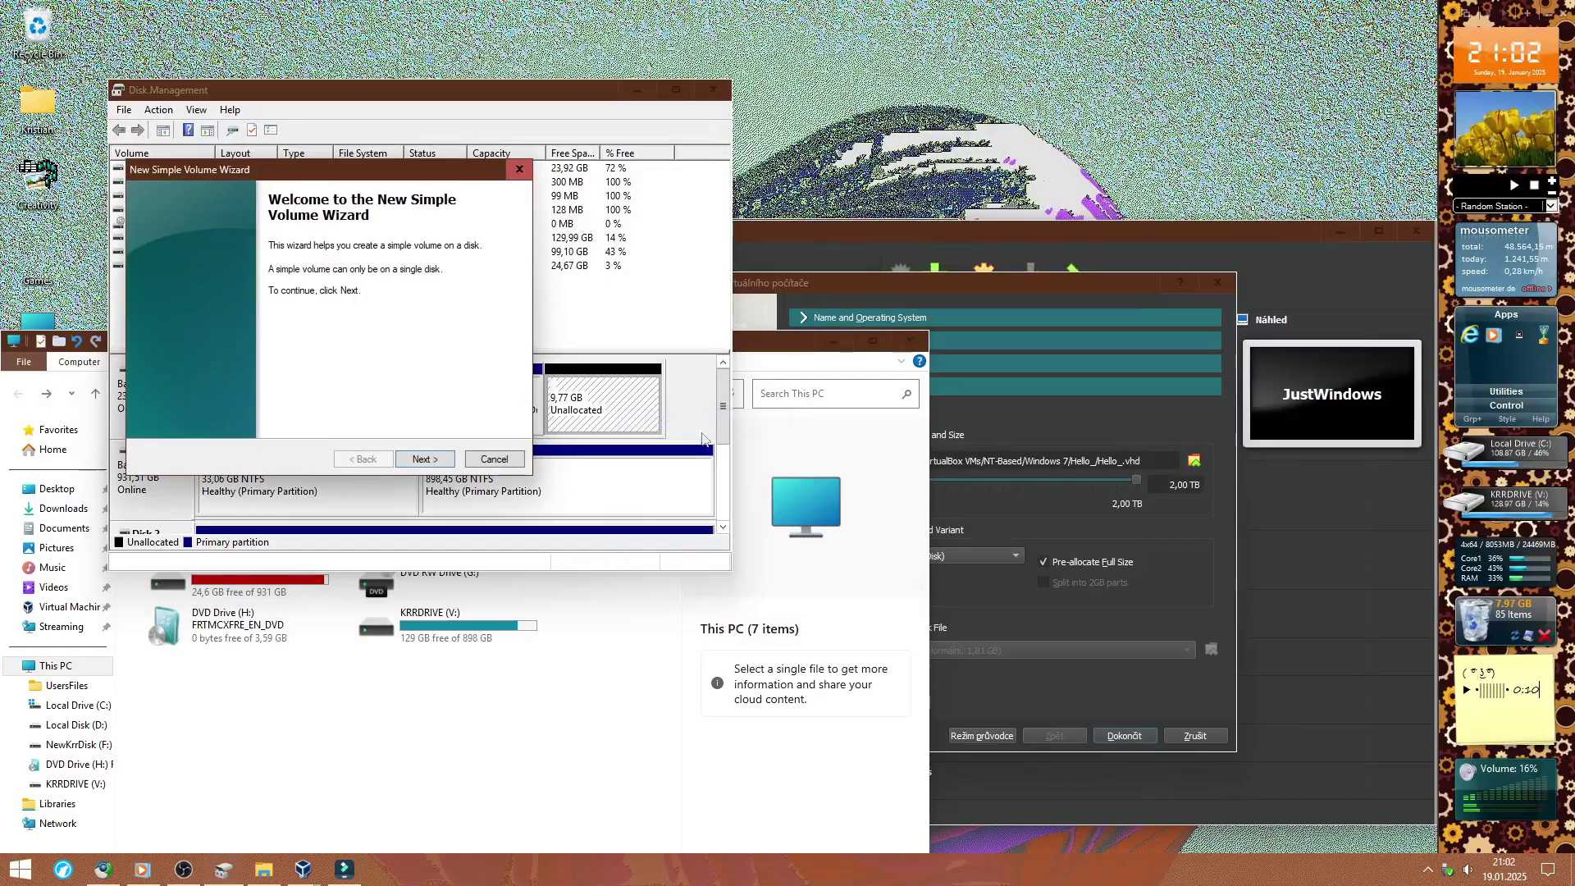
{"action": "left_click", "coordinate": [424, 459]}
{"action": "left_click", "coordinate": [423, 459]}
{"action": "left_click", "coordinate": [397, 282]}
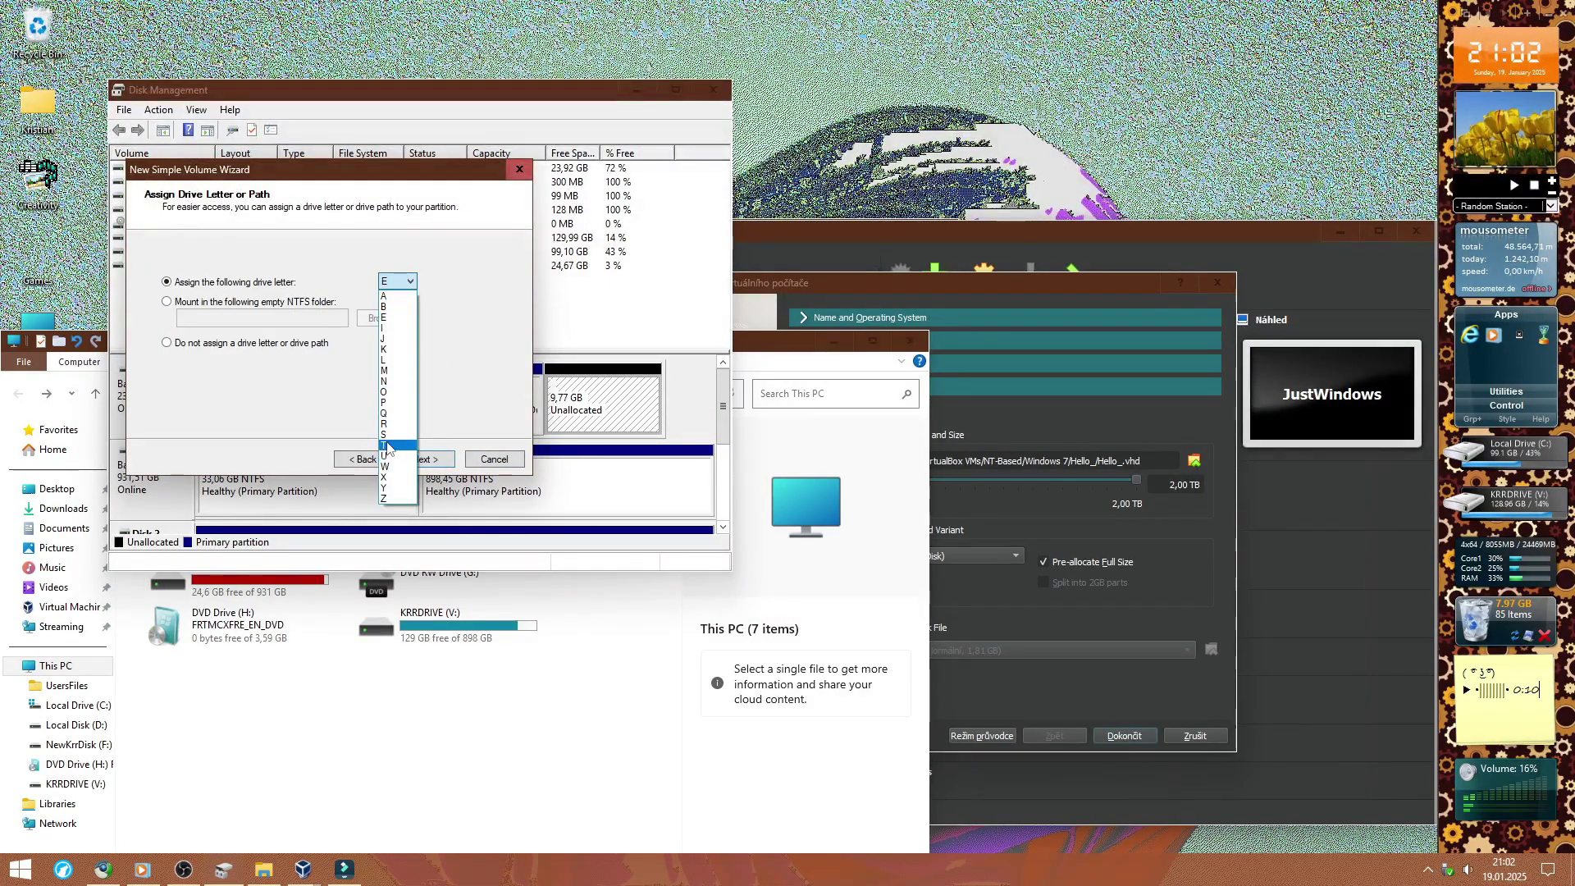
{"action": "left_click", "coordinate": [398, 449]}
{"action": "left_click", "coordinate": [424, 459]}
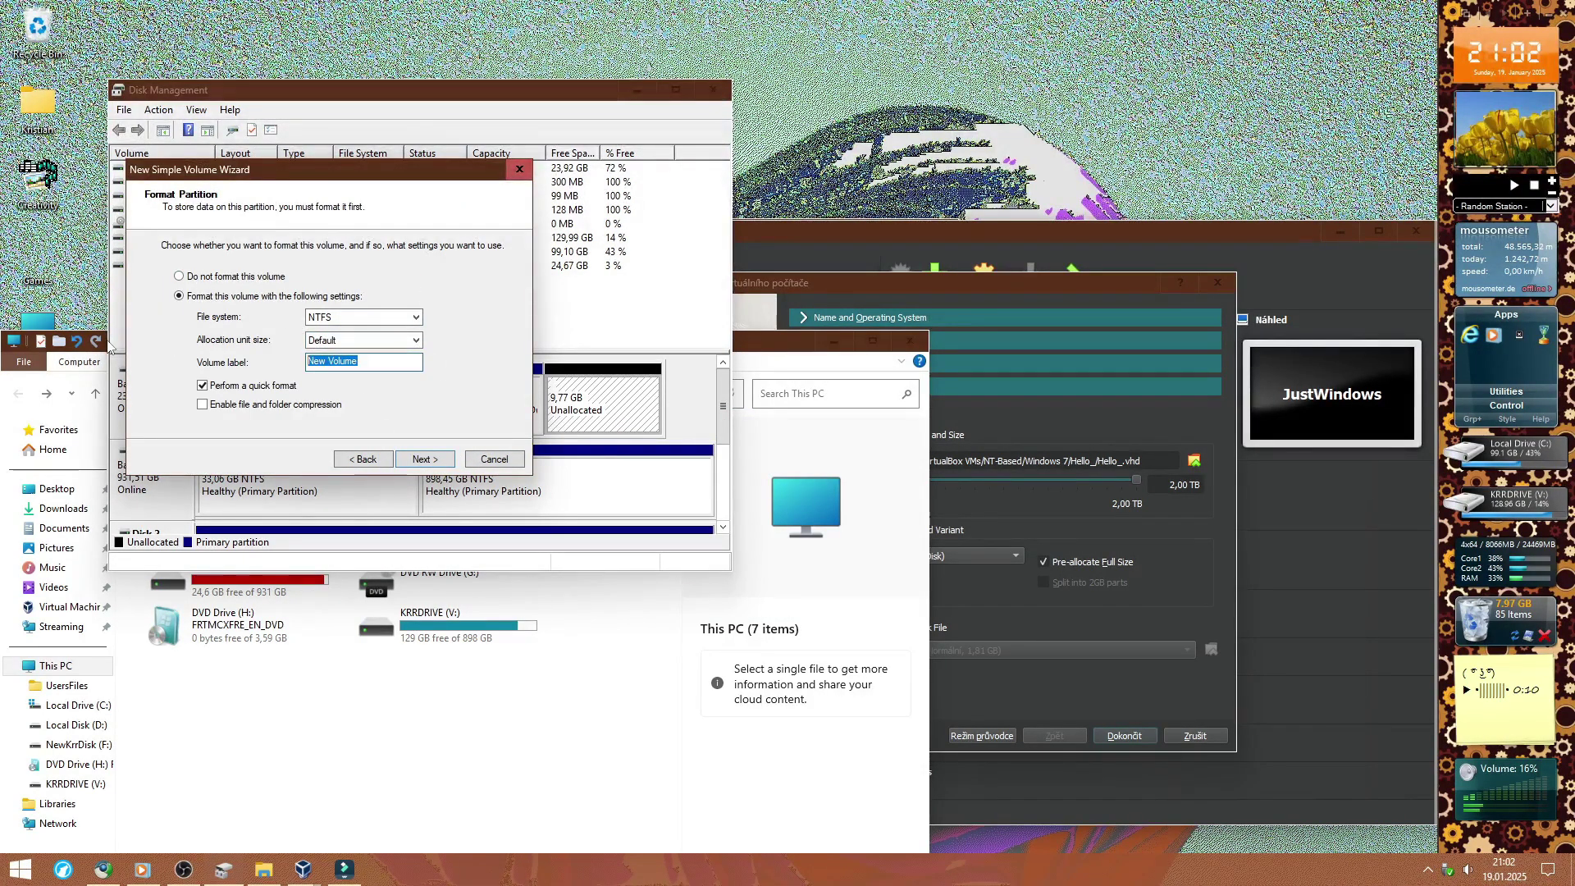
{"action": "type", "text": "Test"}
{"action": "left_click", "coordinate": [440, 461]}
{"action": "left_click", "coordinate": [441, 461]}
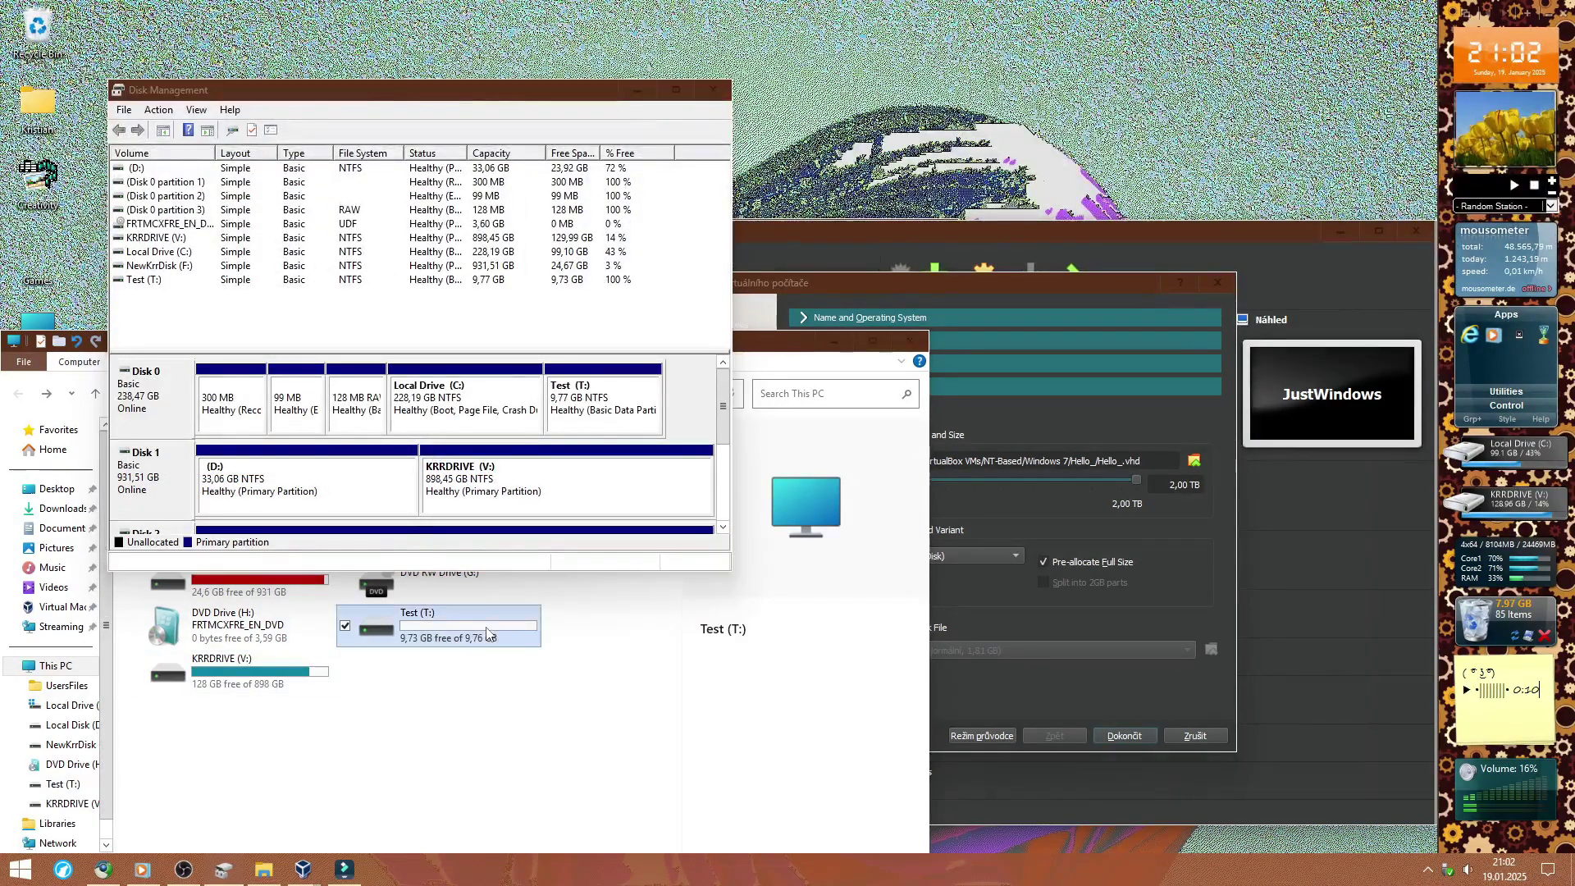
Return to the VirtualBox machine setup and set the Hello_.vhd disk file's location to the Test (T:) drive
{"action": "left_click", "coordinate": [1193, 462]}
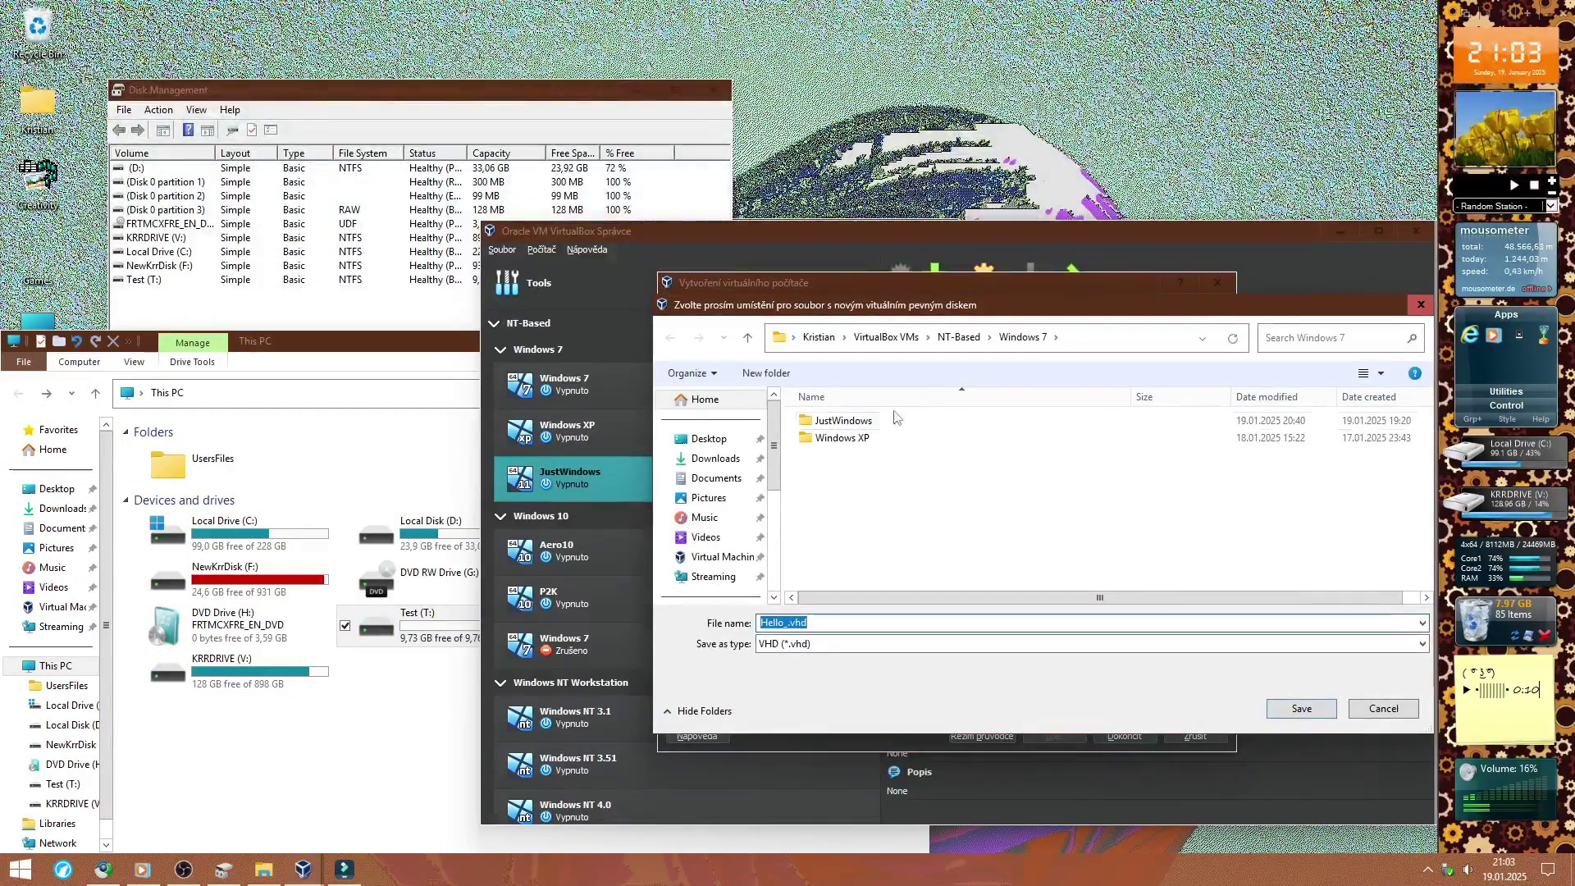
{"action": "scroll", "coordinate": [721, 492], "scroll_direction": "down", "scroll_amount": 5}
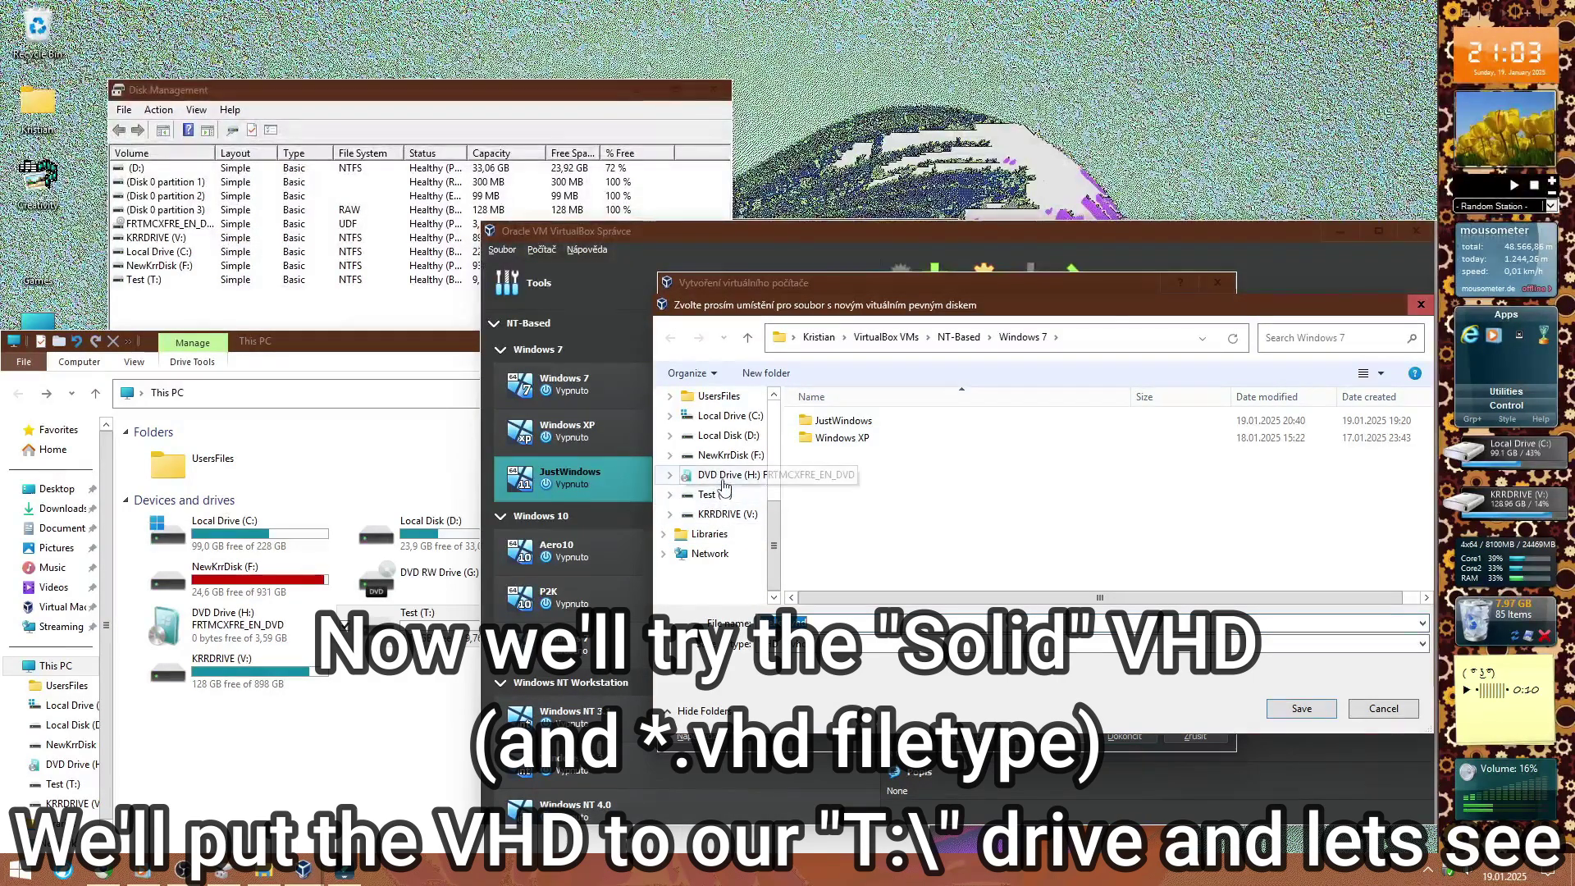
{"action": "left_click", "coordinate": [712, 495]}
{"action": "key", "text": "Return"}
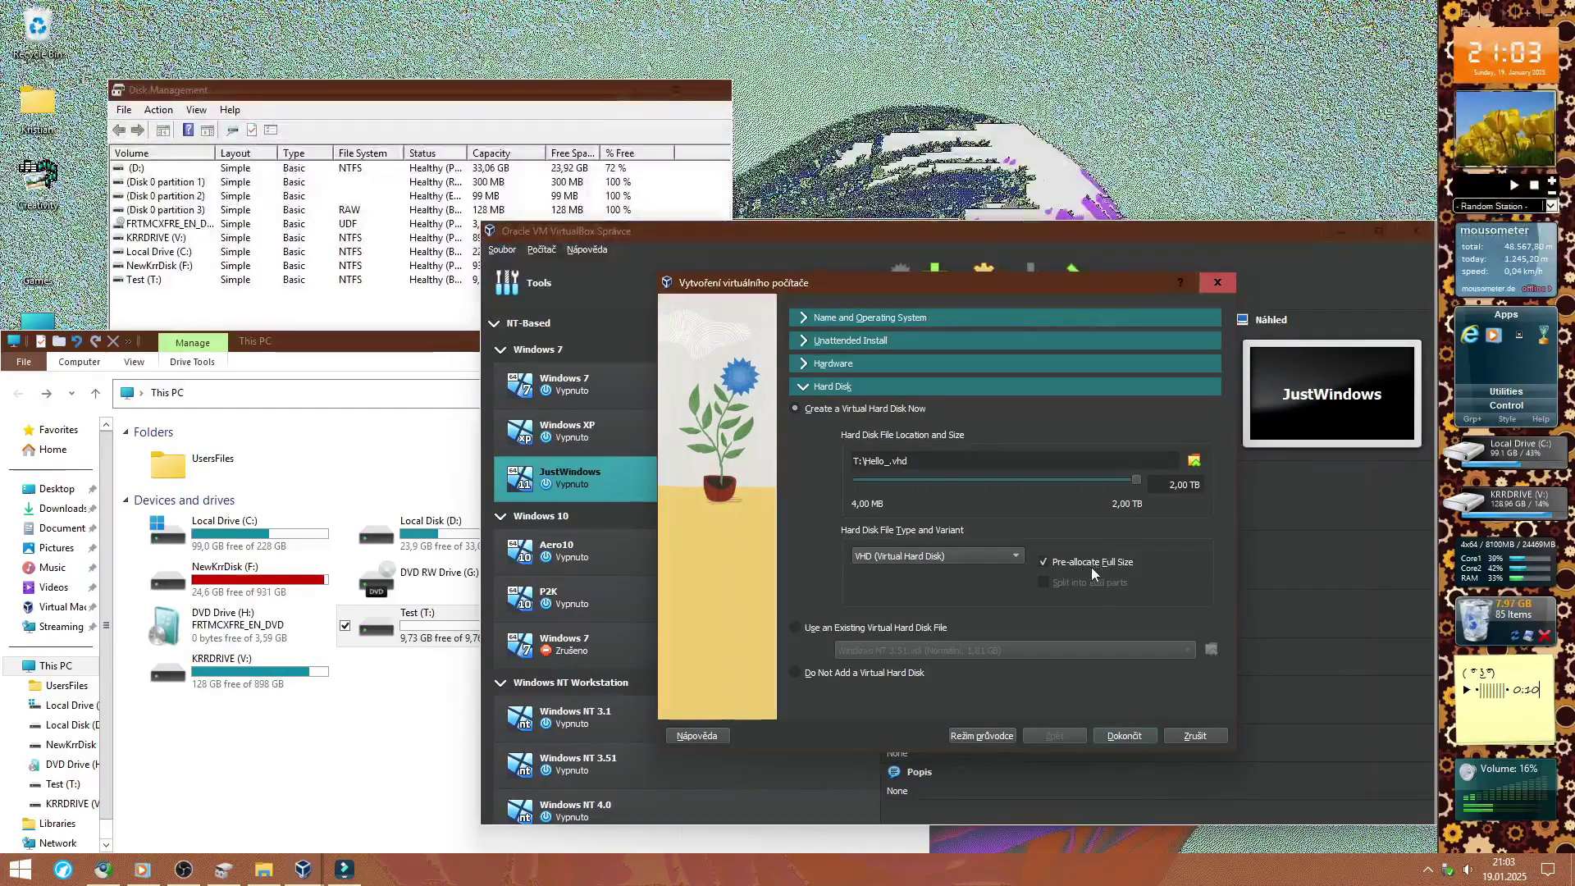
Set the virtual hard disk size to 50 GB and try to create the virtual machine
{"action": "left_click_drag", "start_coordinate": [1136, 488], "coordinate": [1056, 495]}
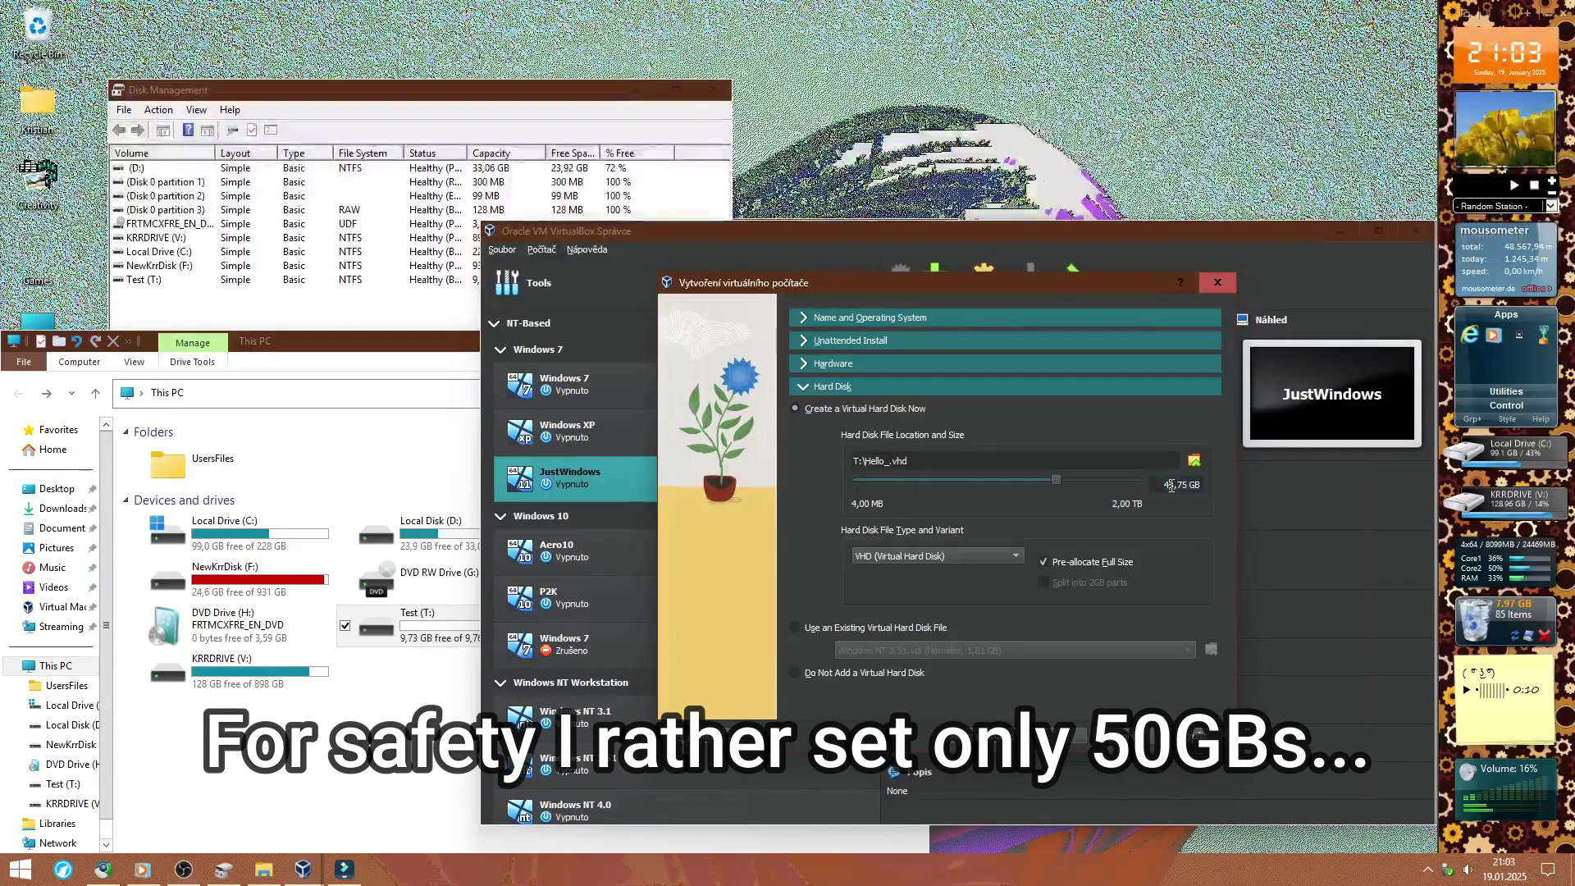
{"action": "type", "text": "50"}
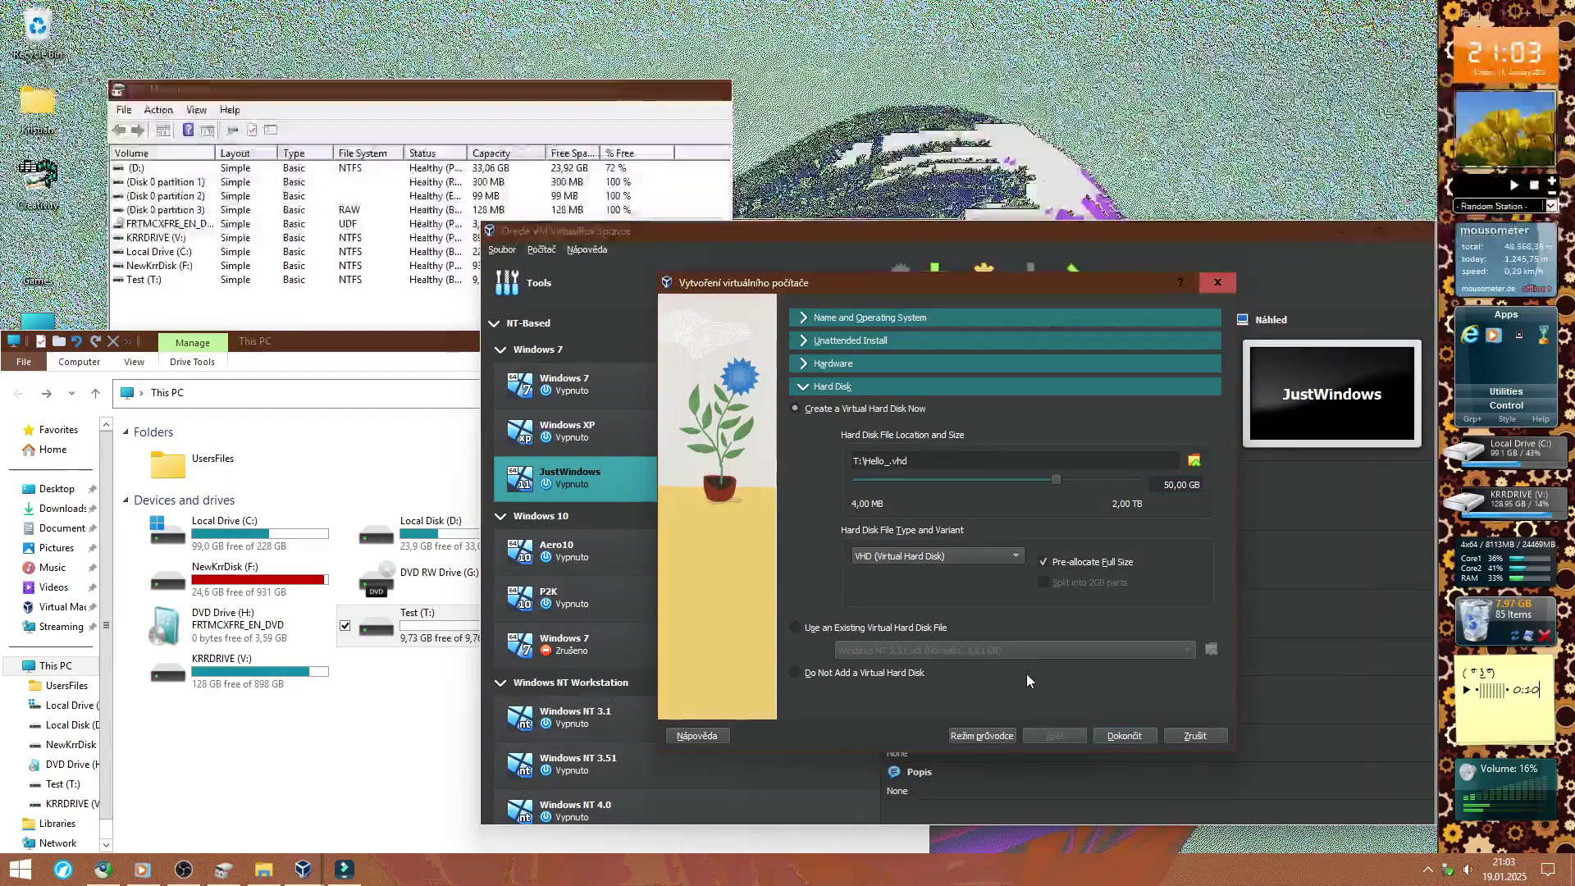
{"action": "left_click", "coordinate": [1123, 735]}
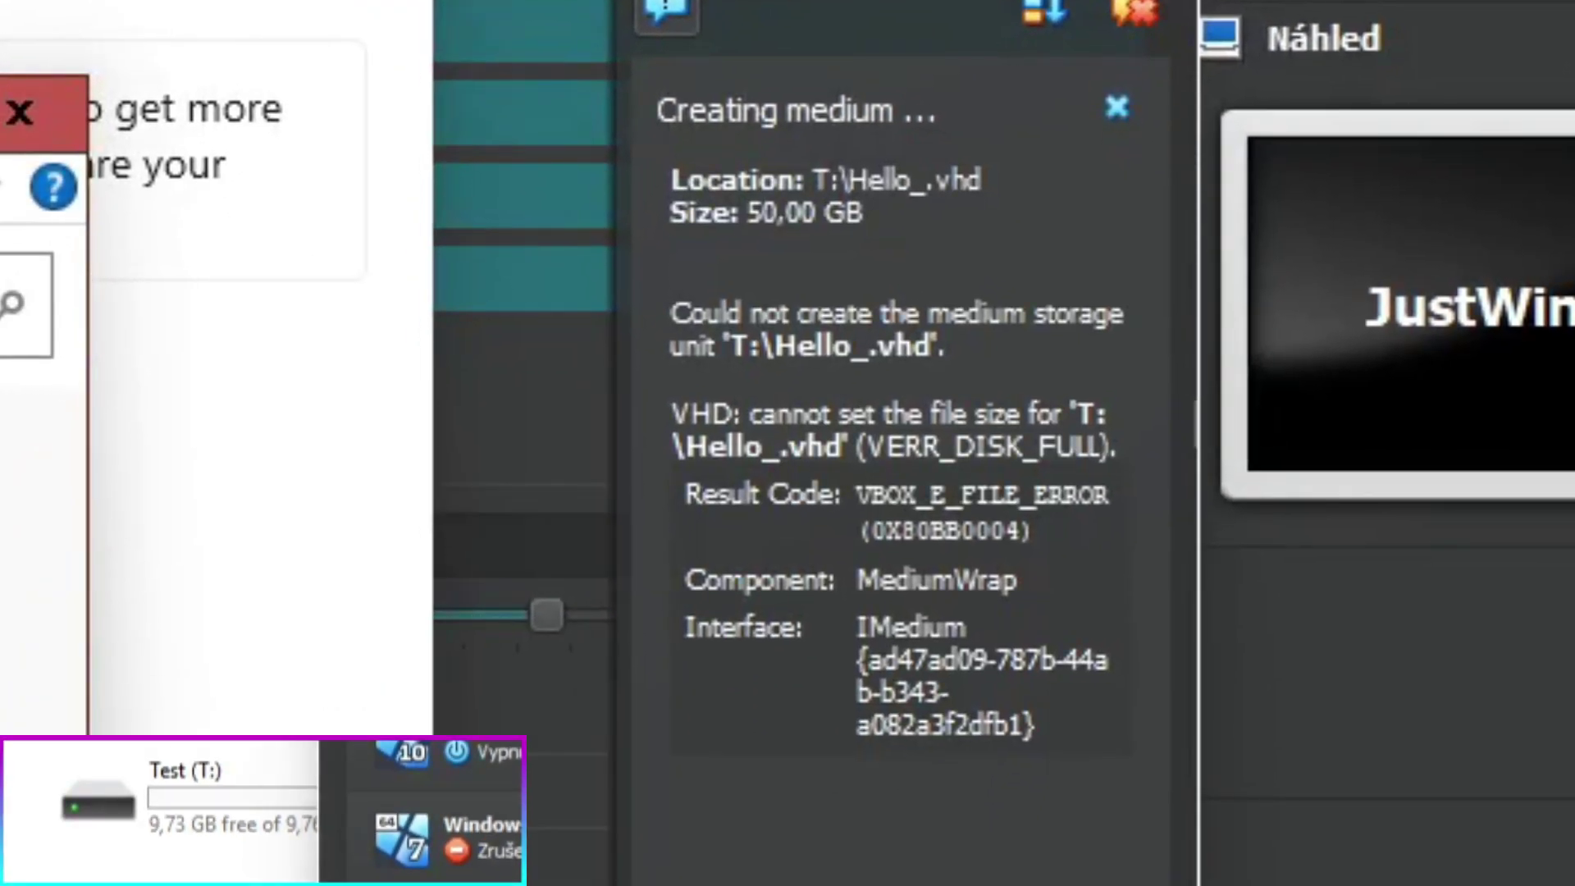
{"action": "left_click", "coordinate": [995, 503]}
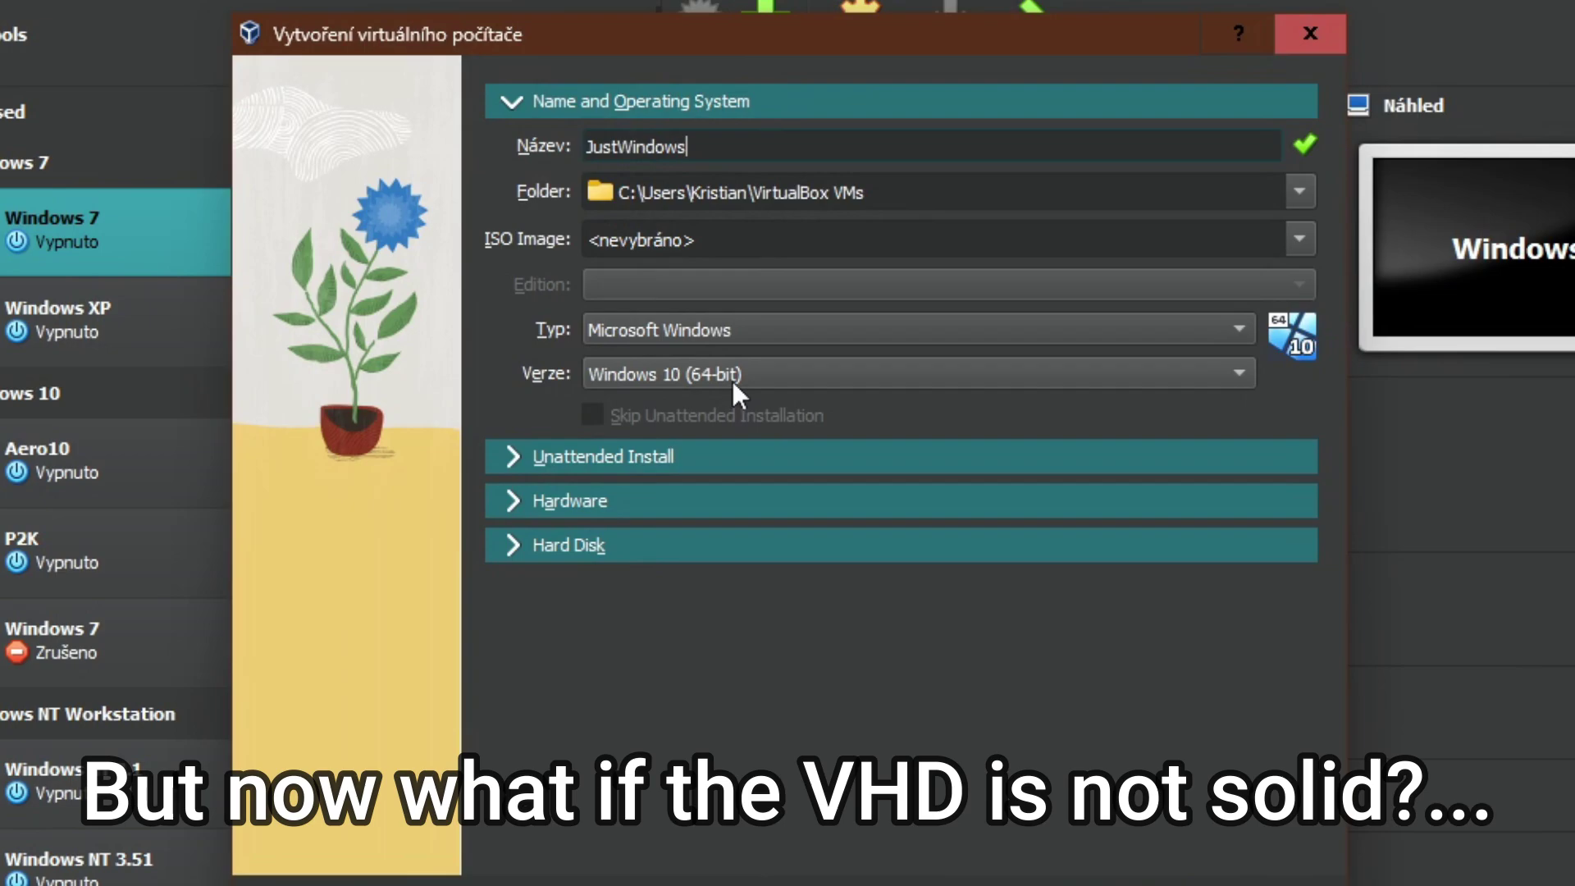
Set the JustWindows machine's version to Windows 11 (64-bit) and review its unattended install and hardware settings
{"action": "left_click", "coordinate": [732, 381]}
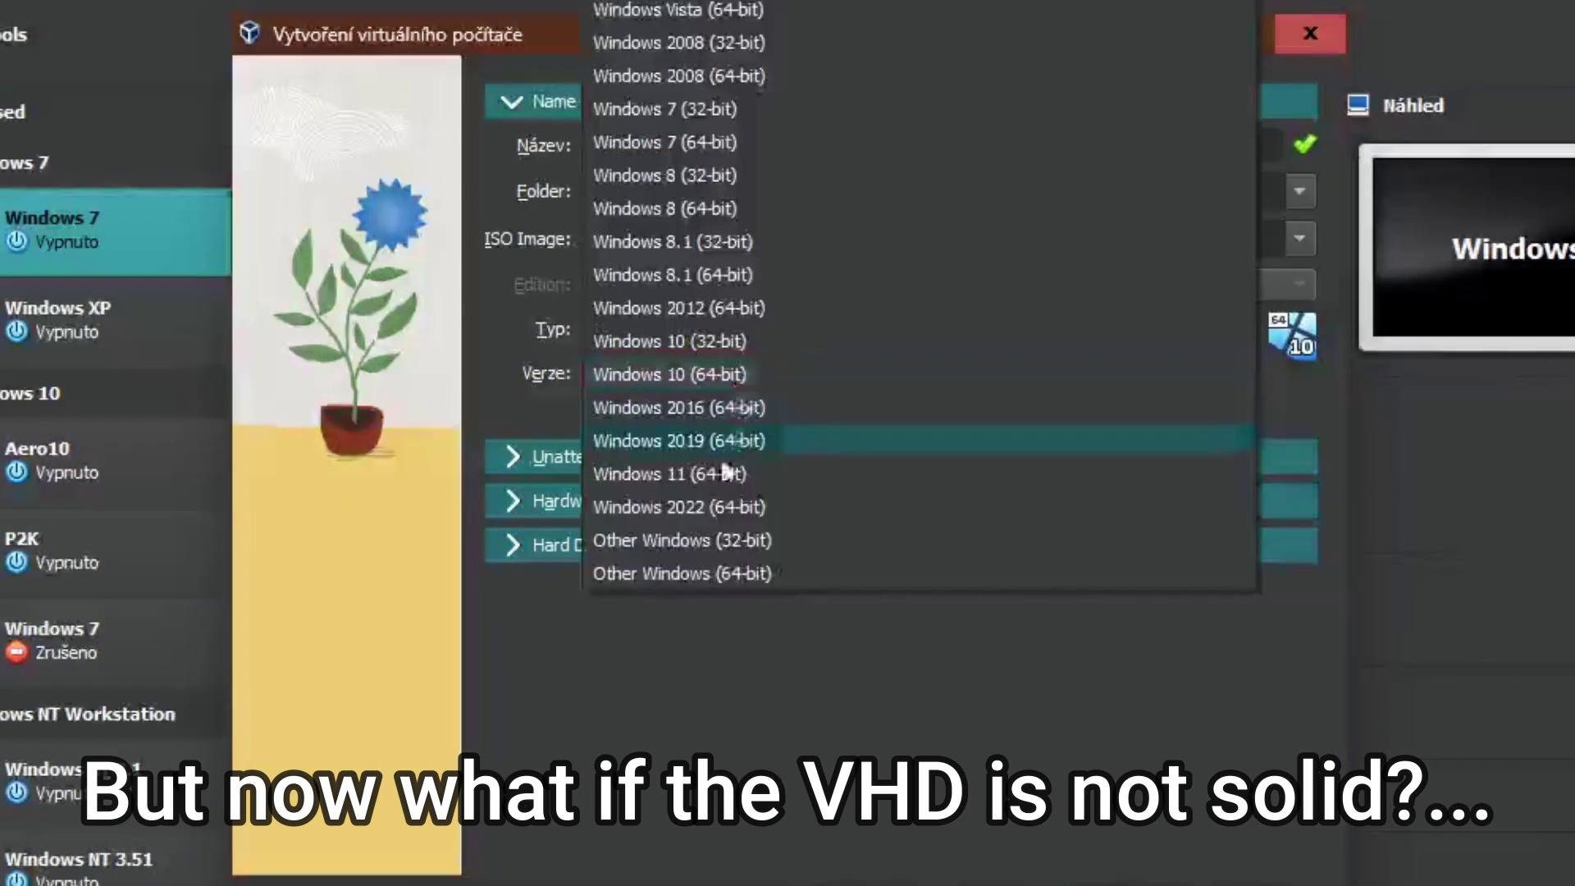
{"action": "left_click", "coordinate": [760, 474]}
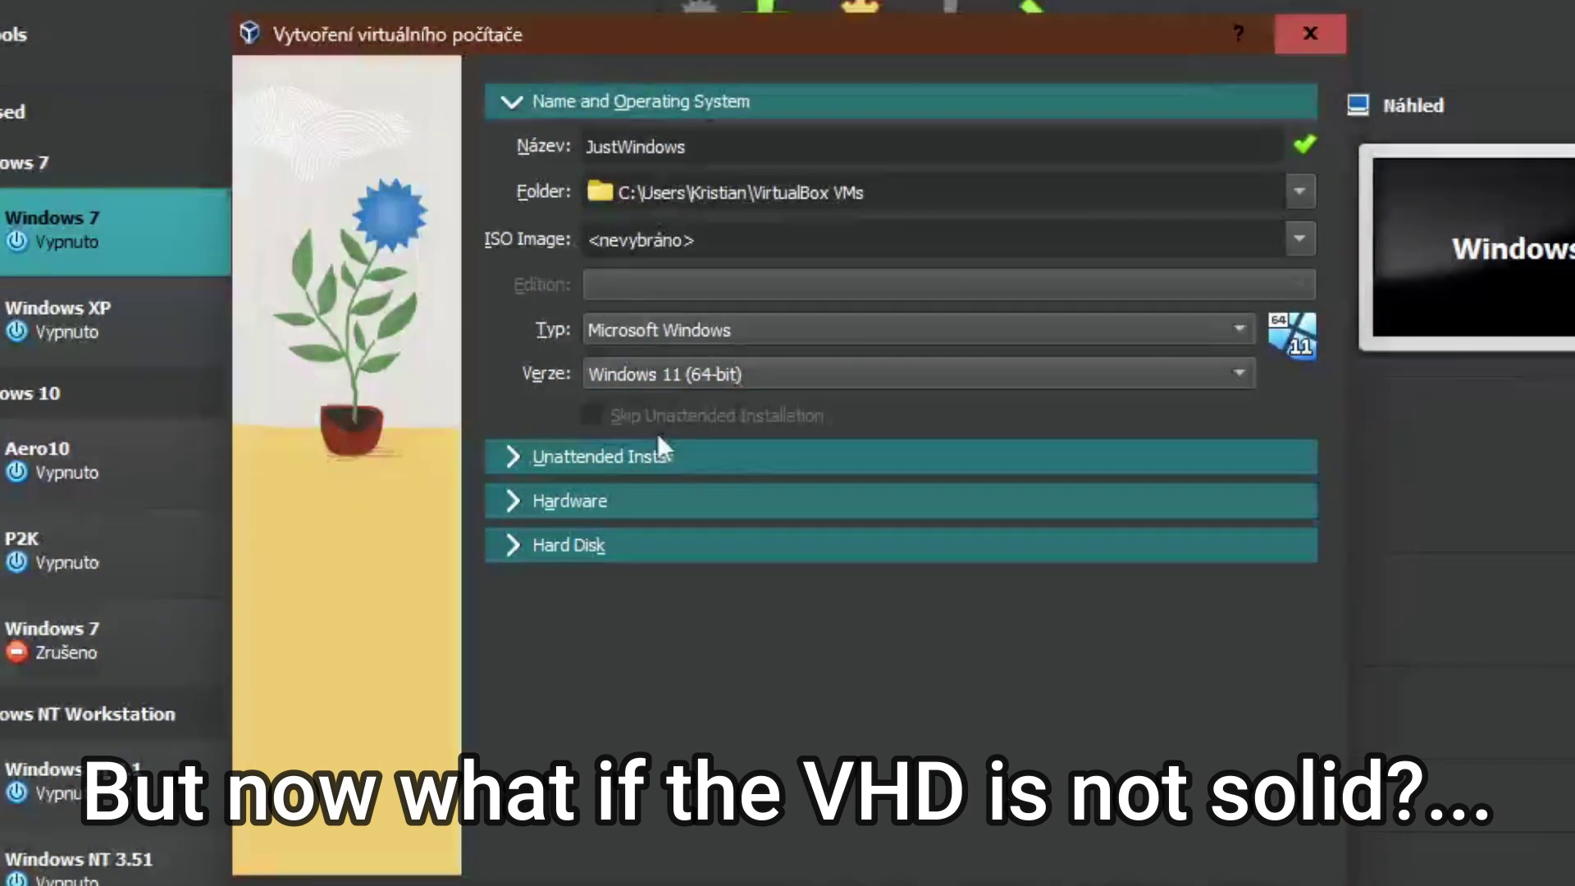
{"action": "left_click", "coordinate": [645, 460]}
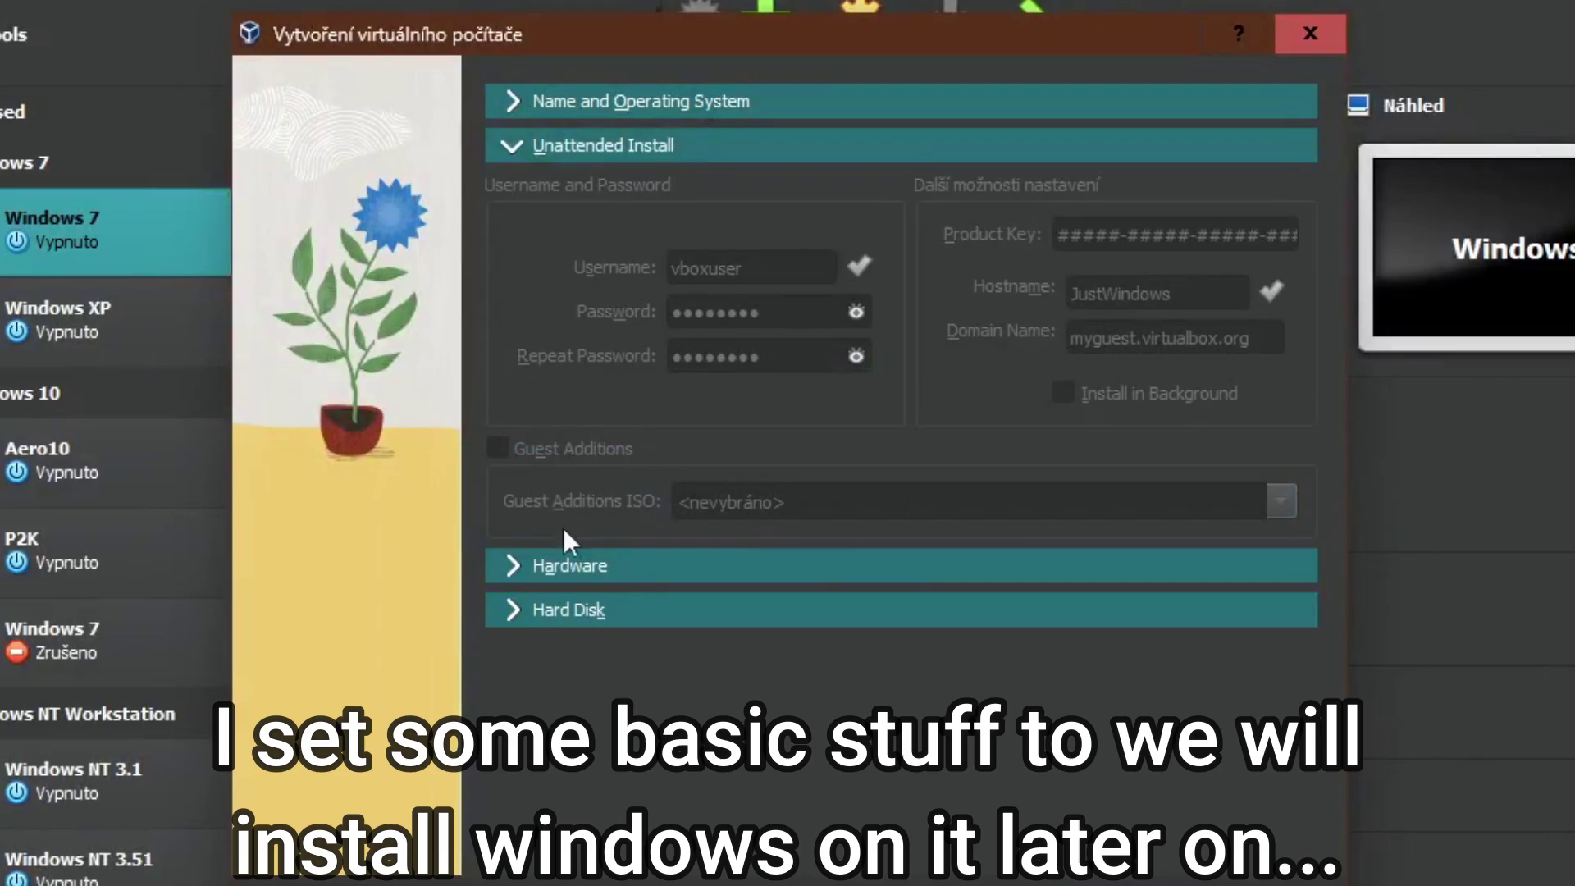
{"action": "left_click", "coordinate": [570, 566]}
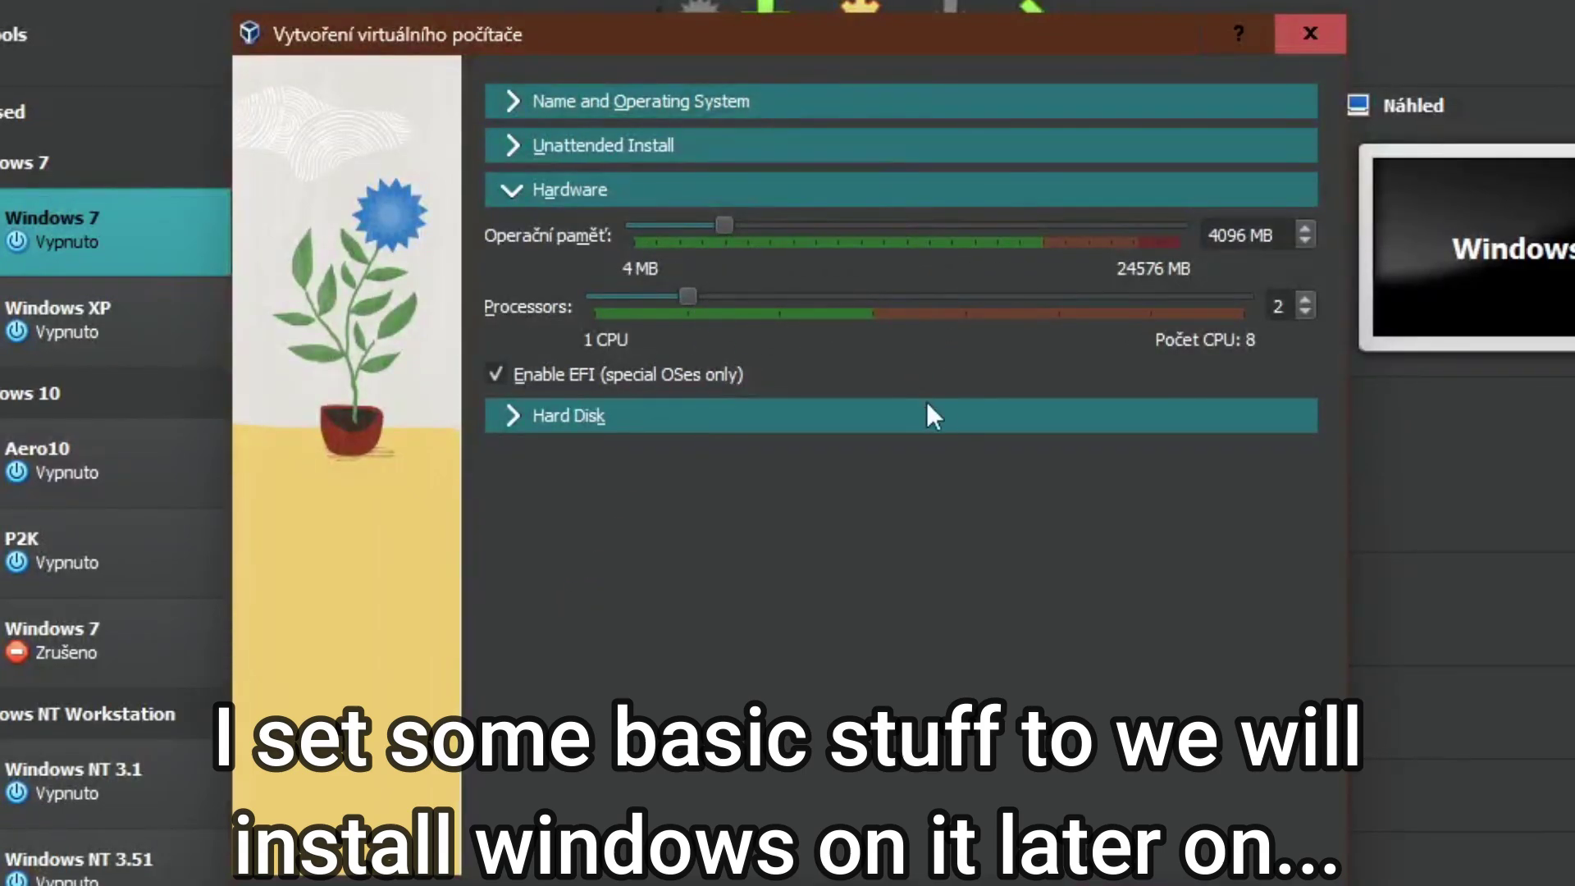
Place the JustWindows virtual hard disk on the Test (T:) drive as a 50 GB VHD
{"action": "left_click", "coordinate": [633, 419]}
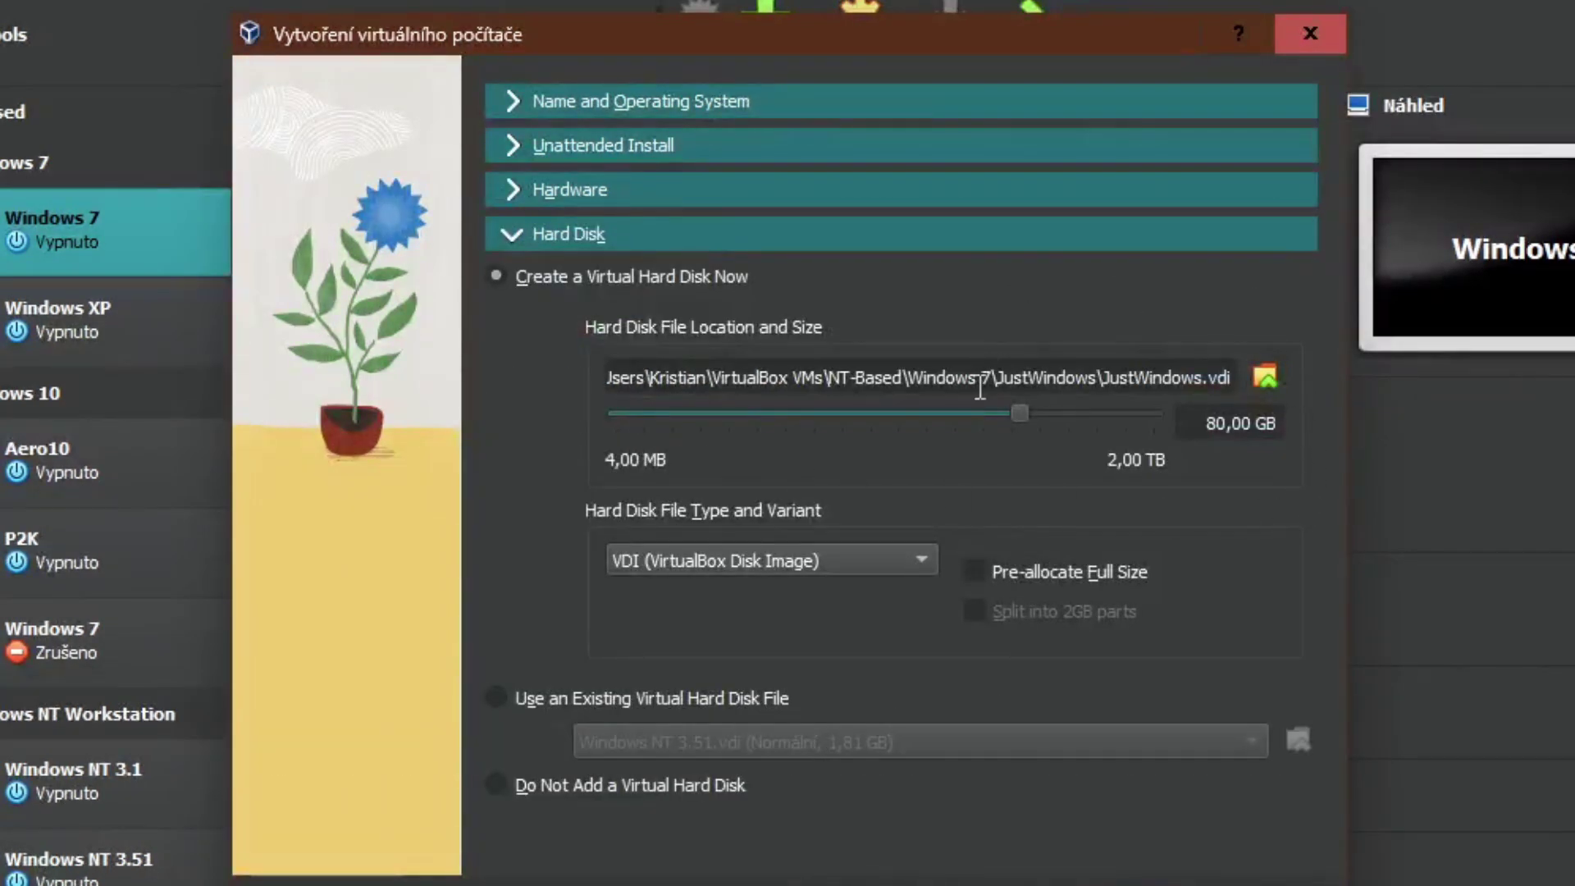
{"action": "left_click", "coordinate": [1263, 378]}
{"action": "scroll", "coordinate": [361, 429], "scroll_direction": "down", "scroll_amount": 1}
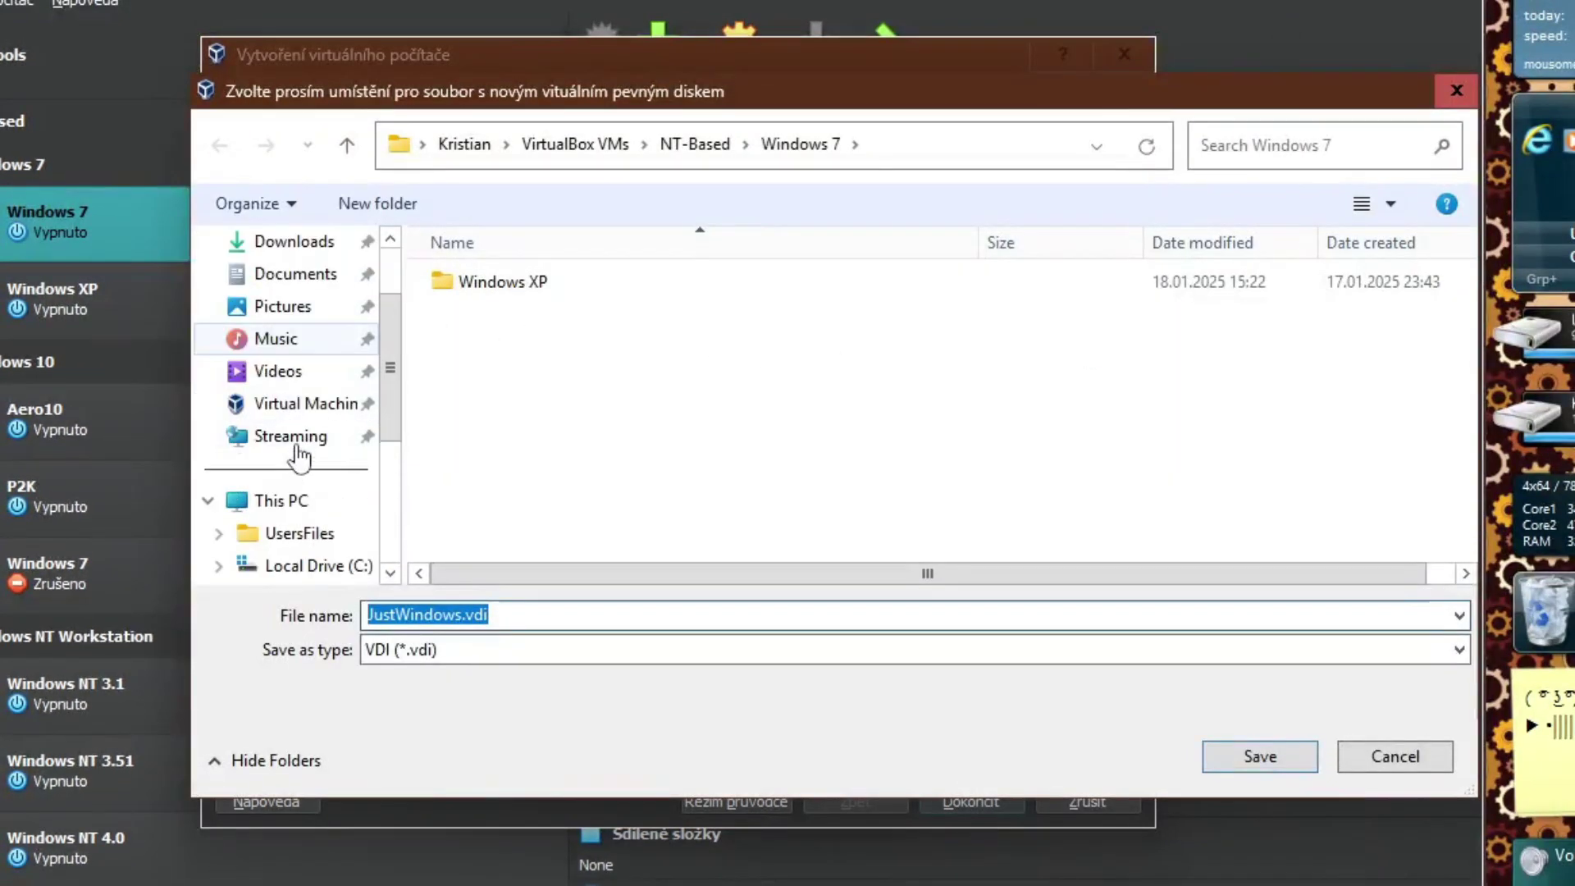
{"action": "scroll", "coordinate": [299, 456], "scroll_direction": "down", "scroll_amount": 2}
{"action": "left_click", "coordinate": [293, 500]}
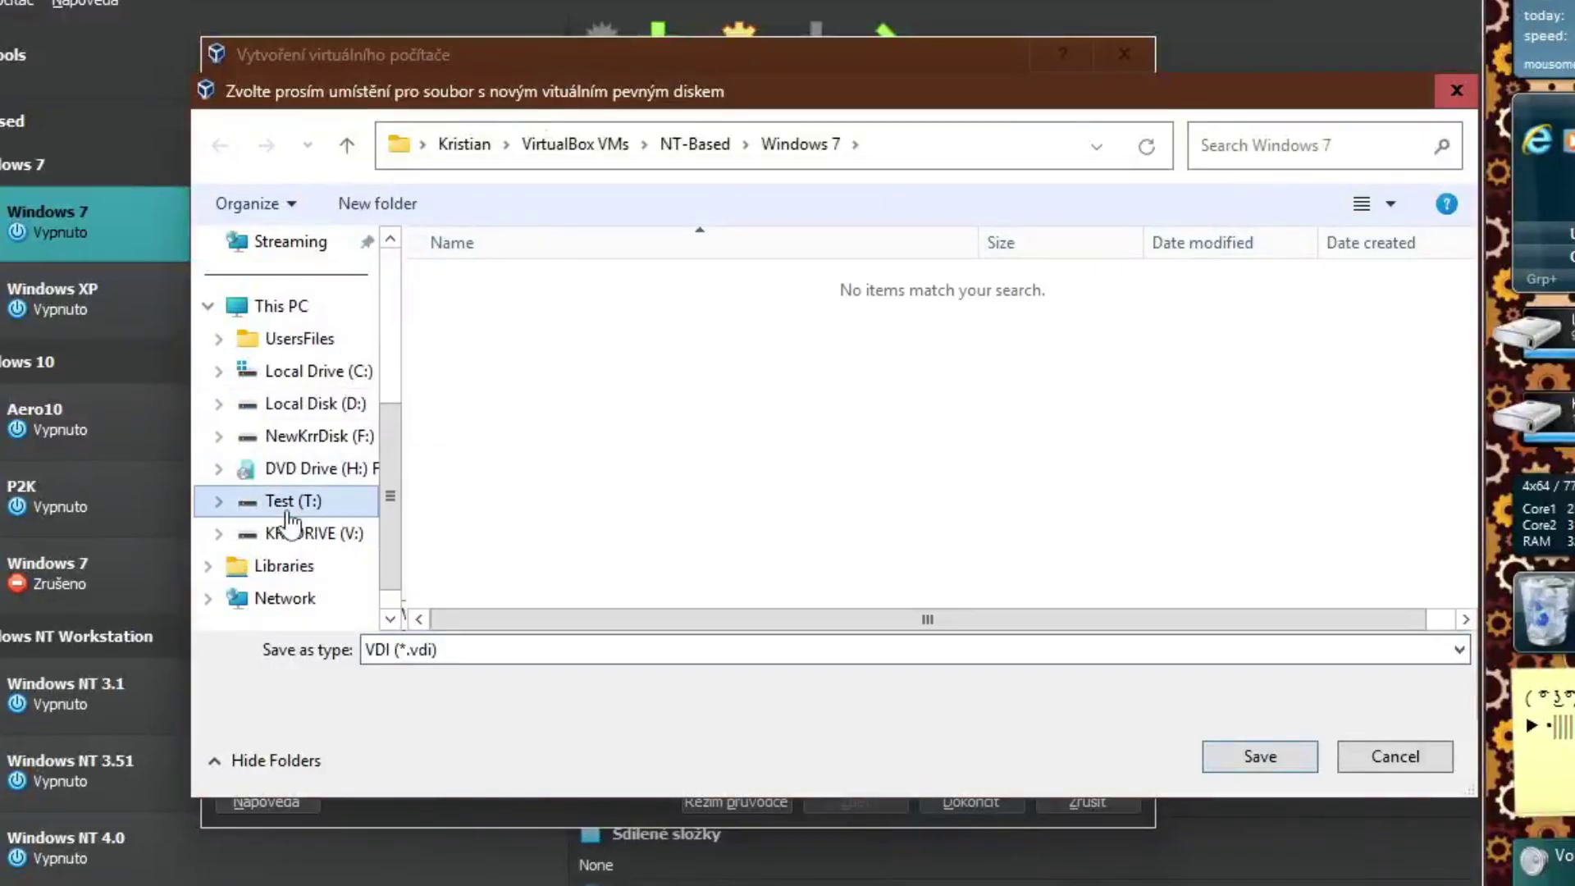
{"action": "left_click", "coordinate": [1246, 758]}
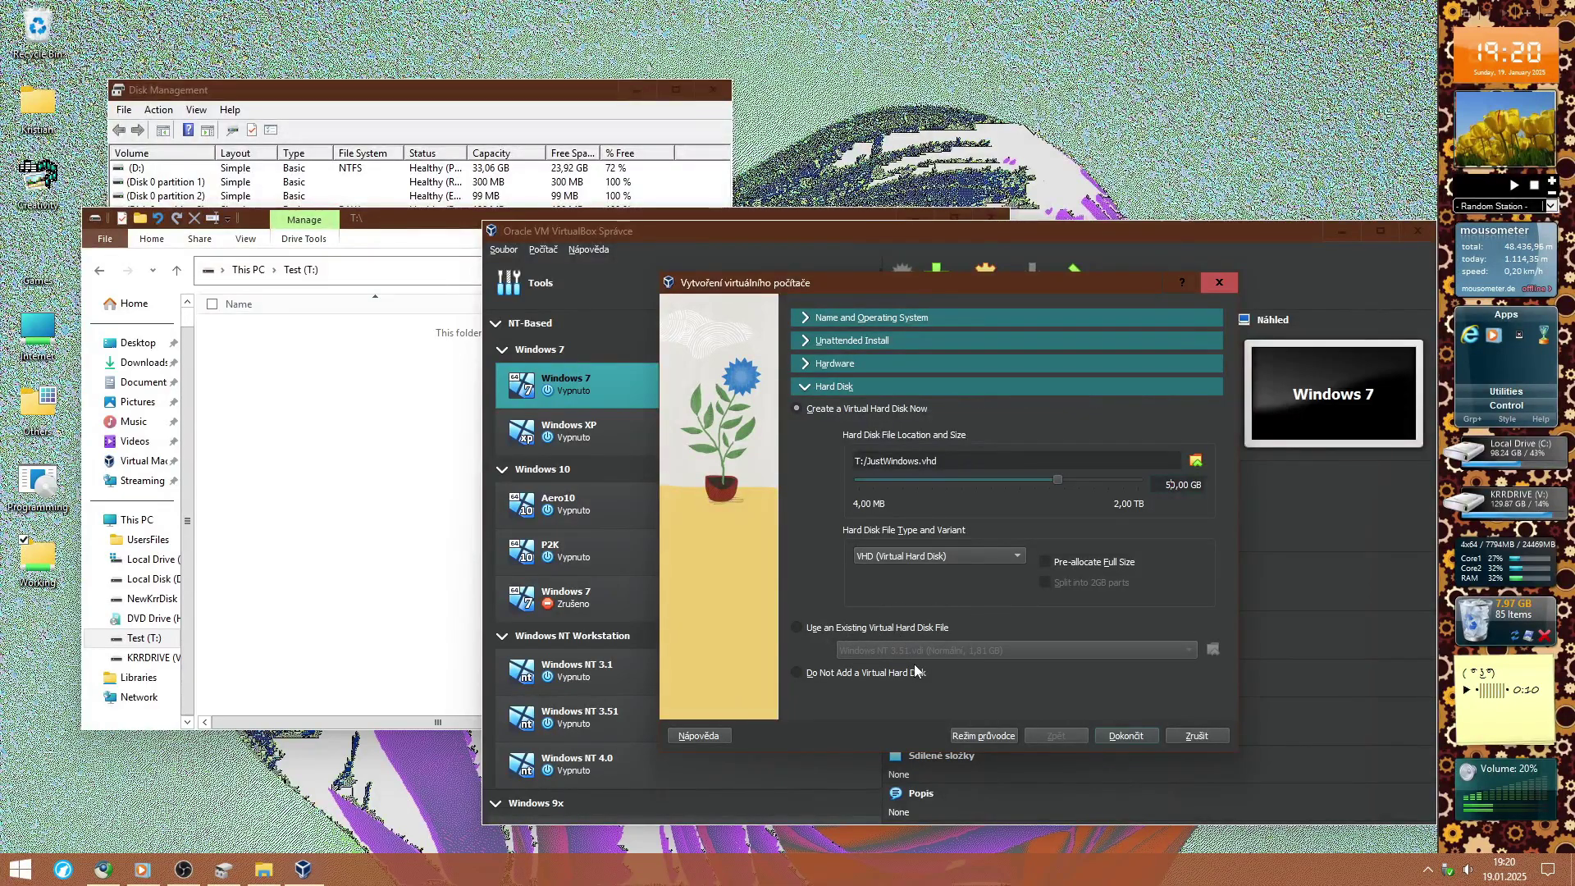
Create the JustWindows virtual machine and select its JustWindows.vhd file on the Test (T:) drive
{"action": "left_click", "coordinate": [1125, 735]}
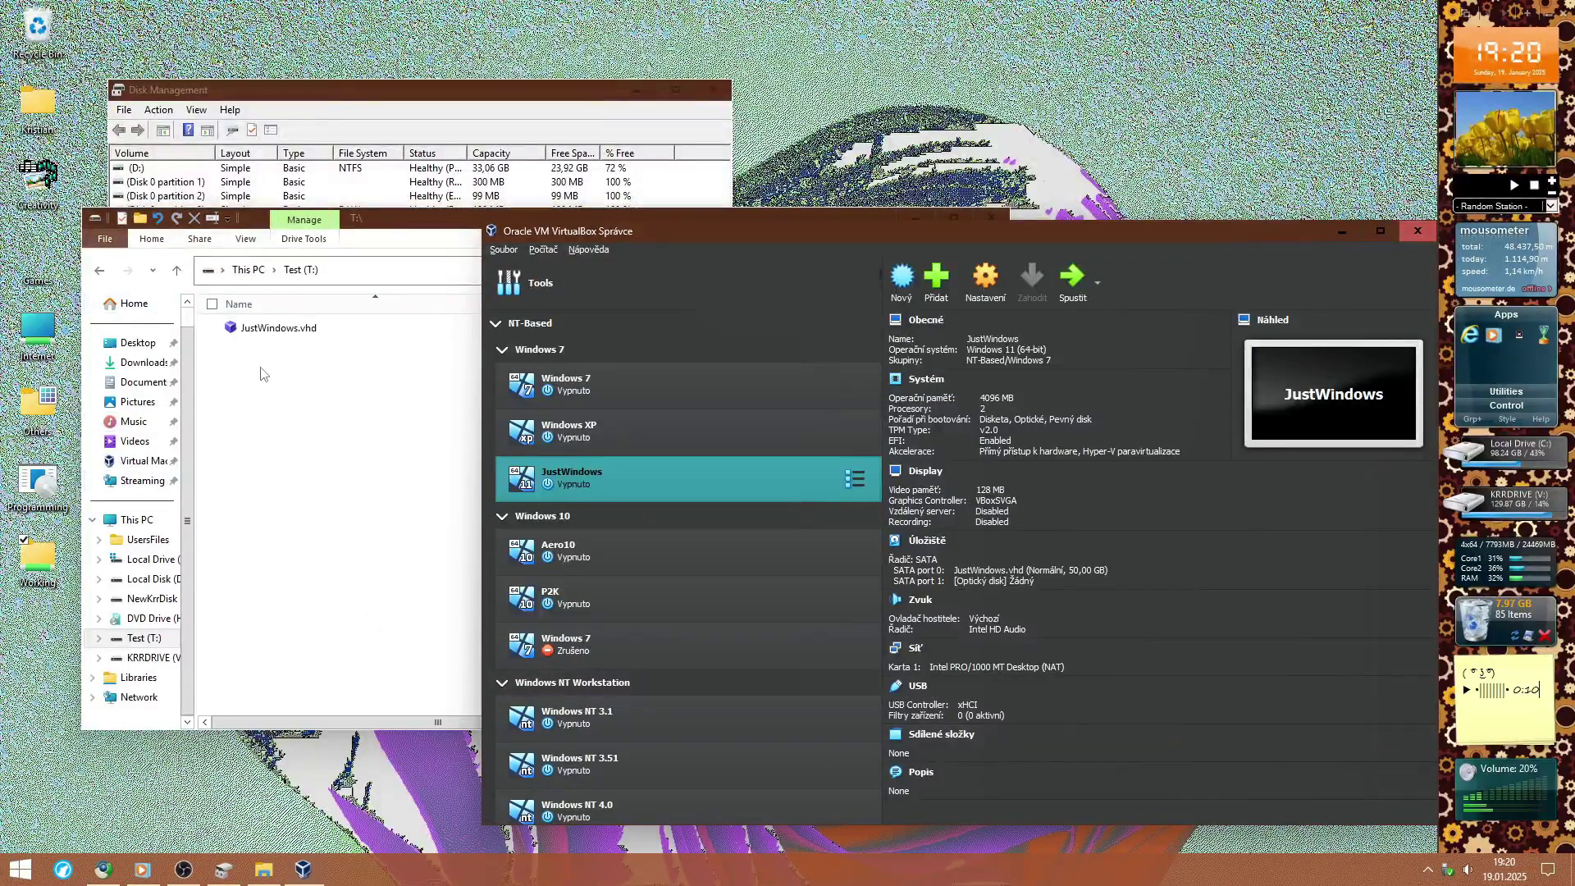
{"action": "left_click", "coordinate": [283, 328]}
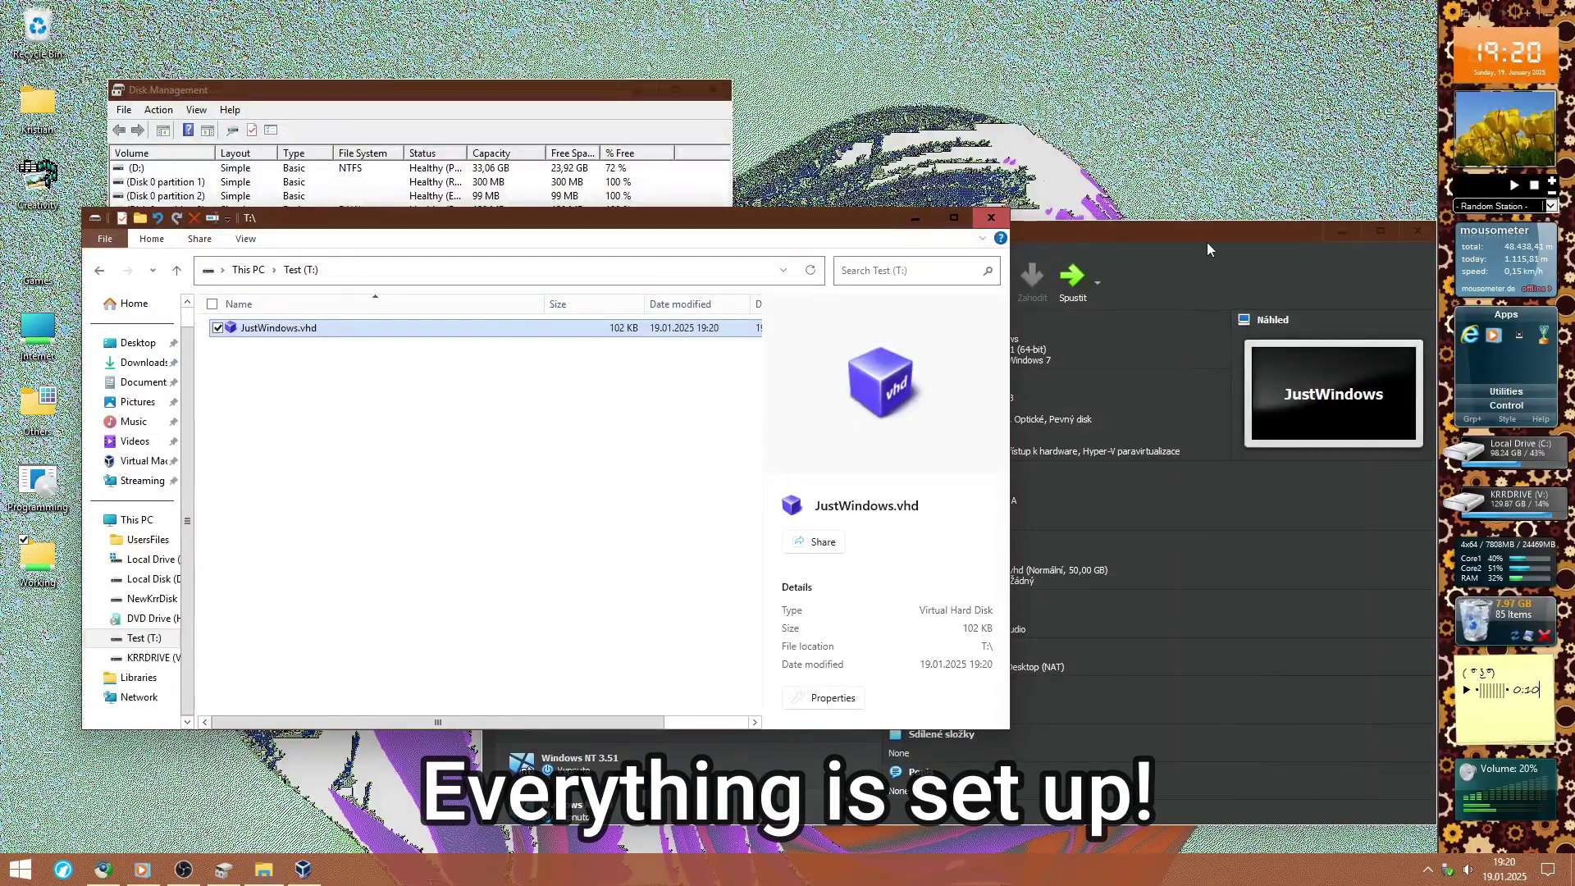
Start the JustWindows virtual machine and bring its window in front of the Test (T:) folder
{"action": "left_click", "coordinate": [1032, 303]}
{"action": "left_click", "coordinate": [1070, 297]}
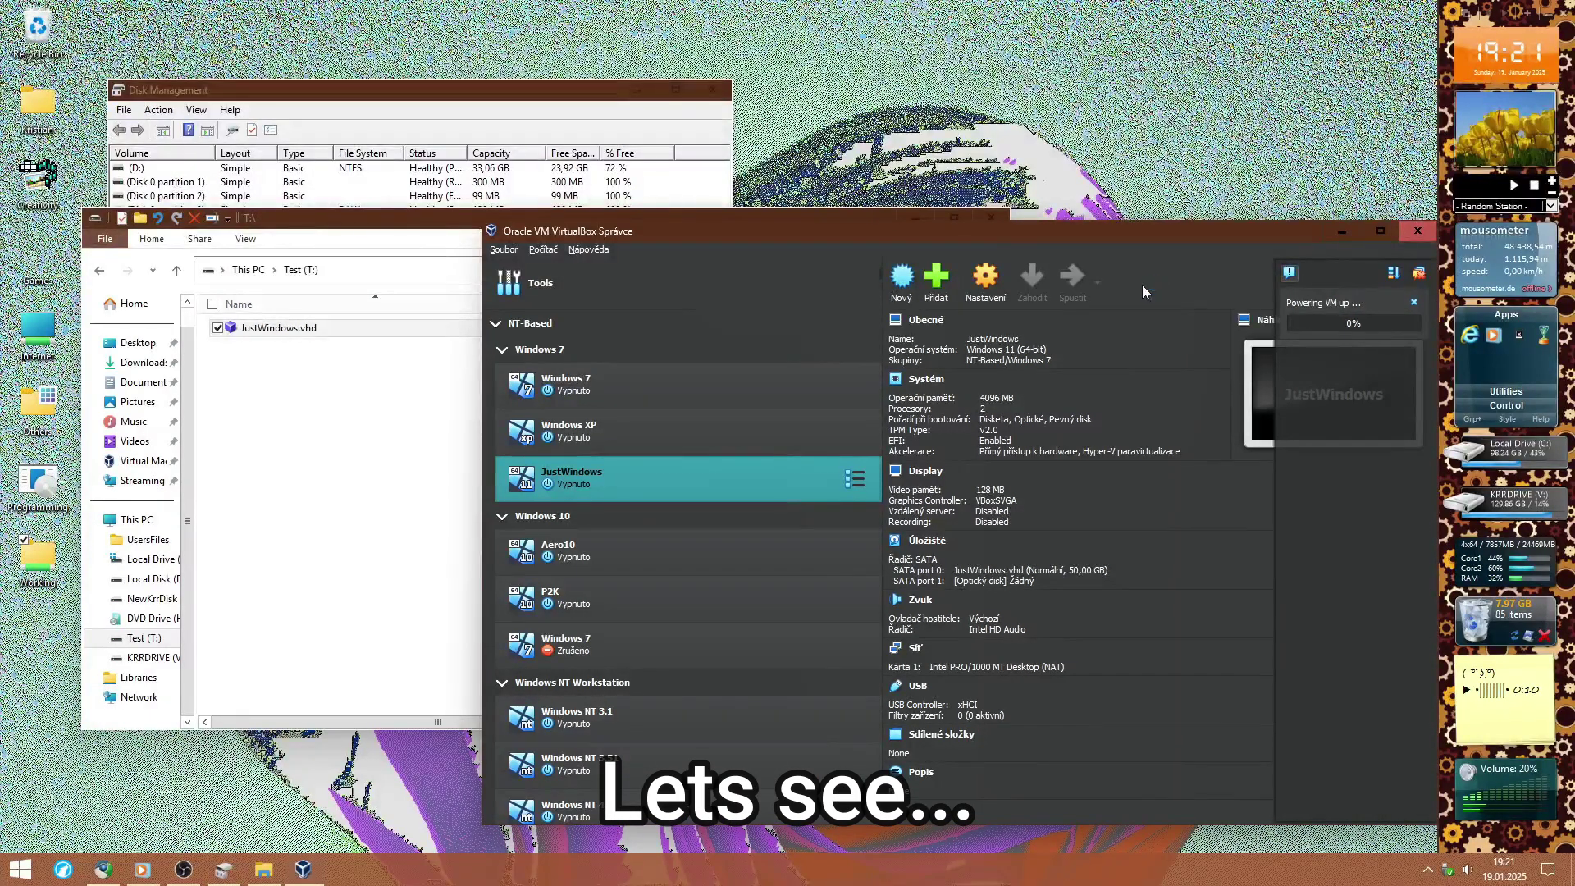
{"action": "left_click_drag", "start_coordinate": [397, 222], "coordinate": [385, 83]}
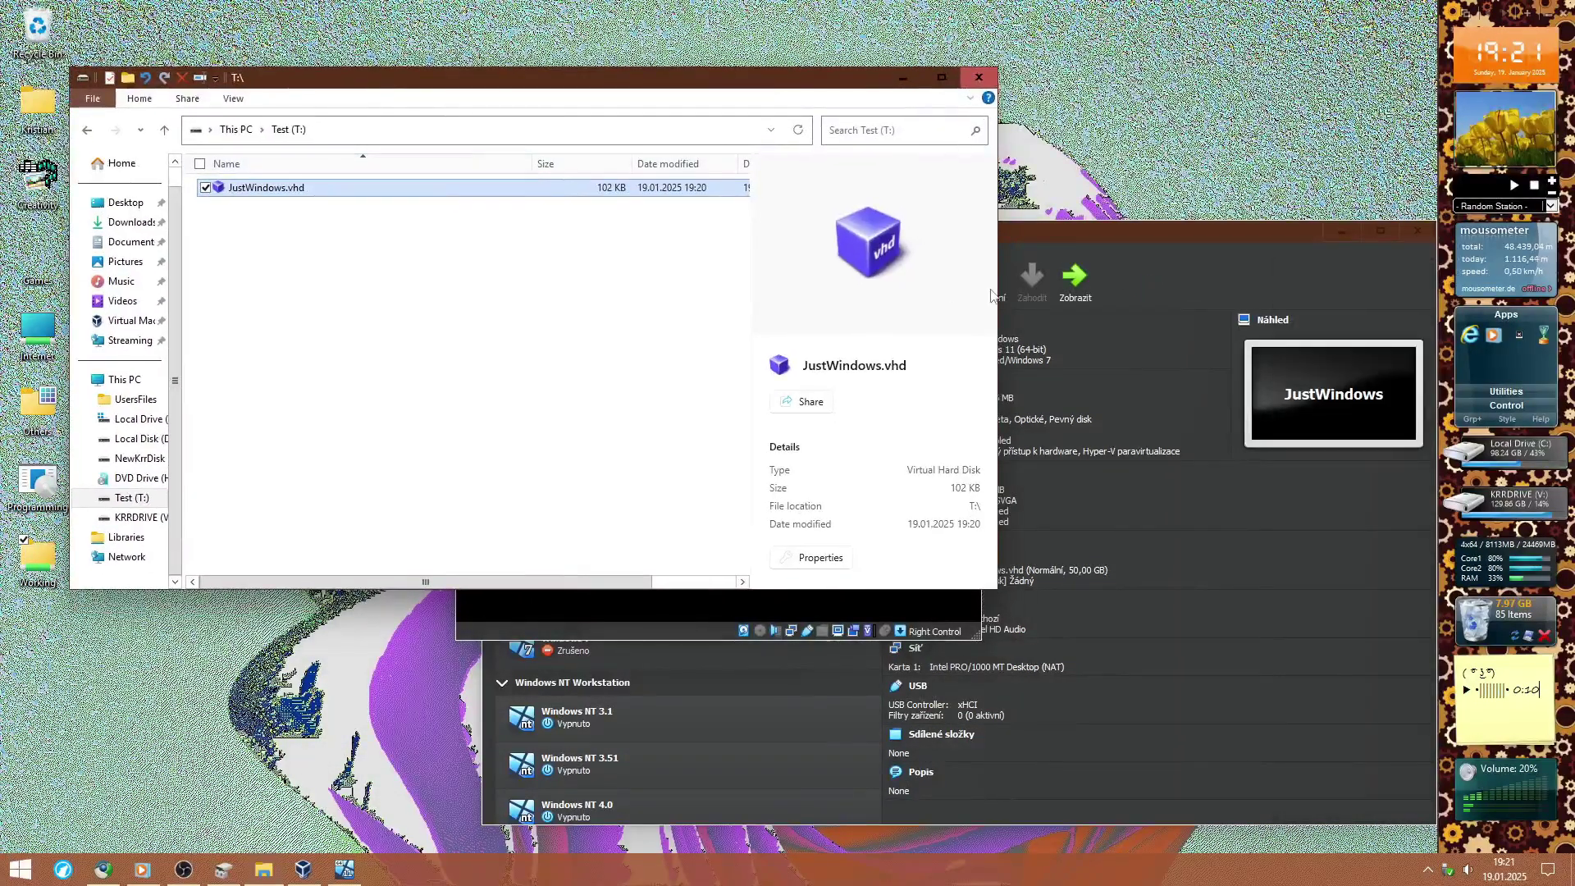
{"action": "left_click", "coordinate": [1051, 323]}
{"action": "left_click", "coordinate": [468, 611]}
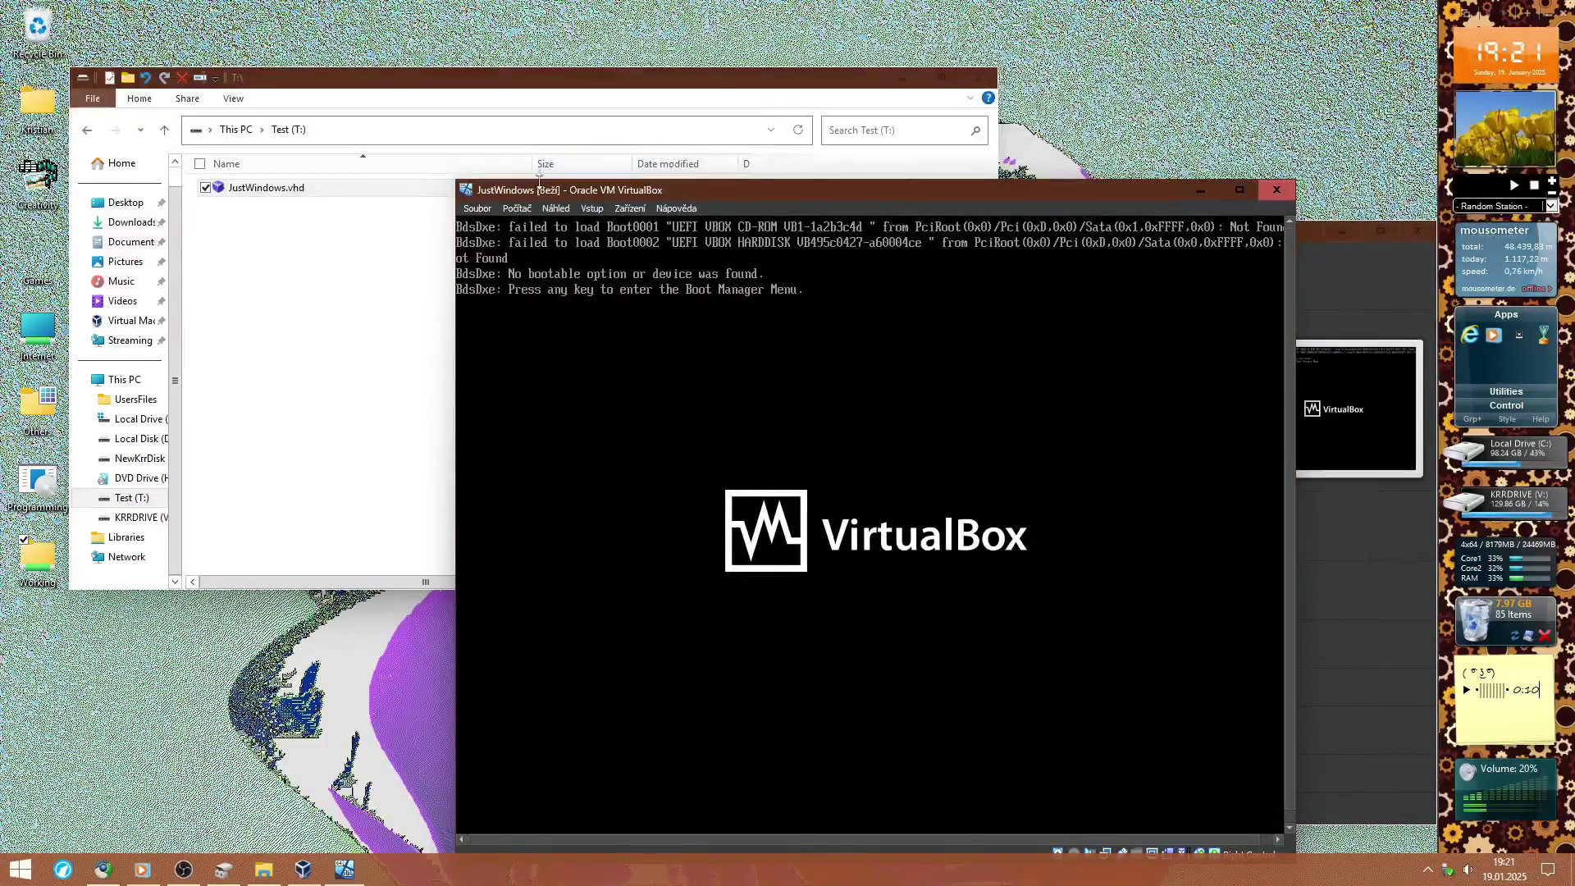
Insert Win11_24H2_English_x64.iso into the machine's optical drive, reset the machine and boot from the disc
{"action": "left_click", "coordinate": [592, 207]}
{"action": "mouse_move", "coordinate": [630, 207]}
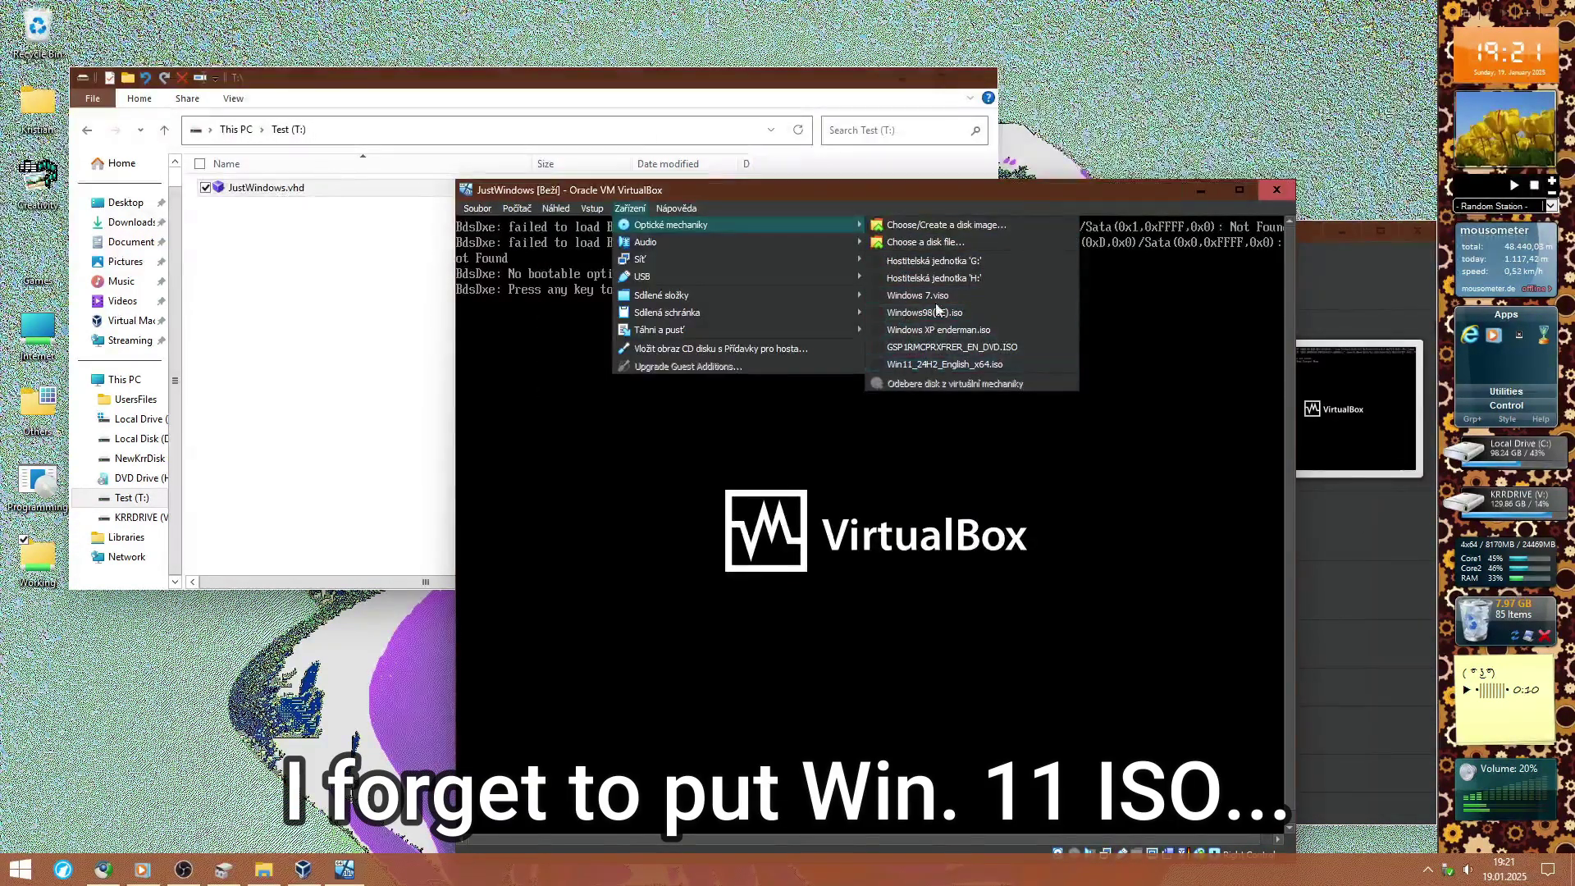
{"action": "left_click", "coordinate": [941, 366]}
{"action": "left_click", "coordinate": [473, 212]}
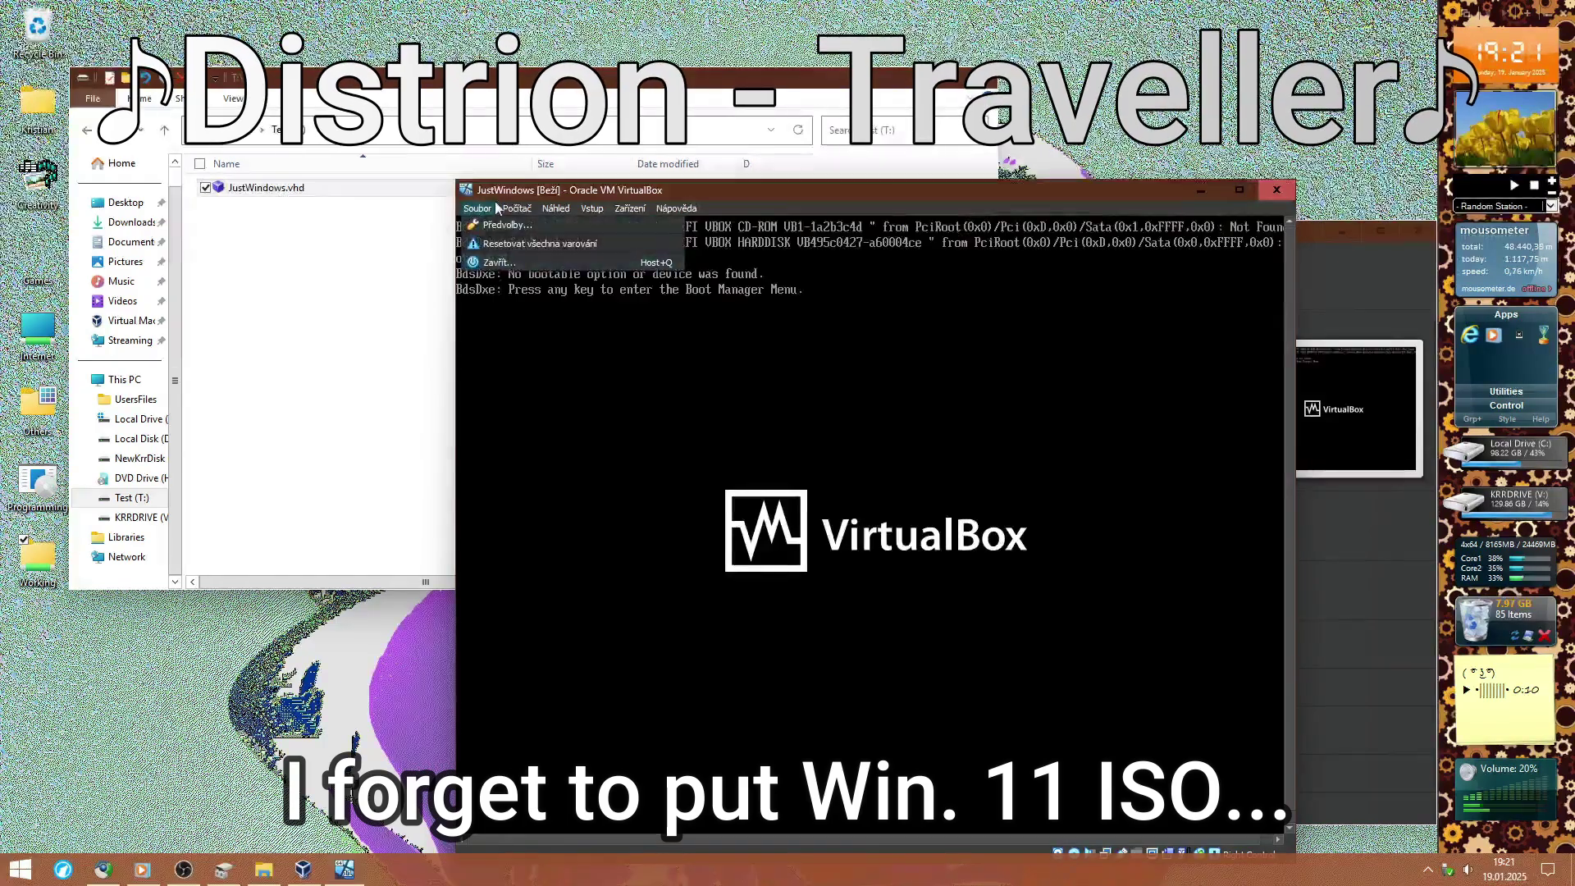
{"action": "mouse_move", "coordinate": [517, 208]}
{"action": "left_click", "coordinate": [534, 339]}
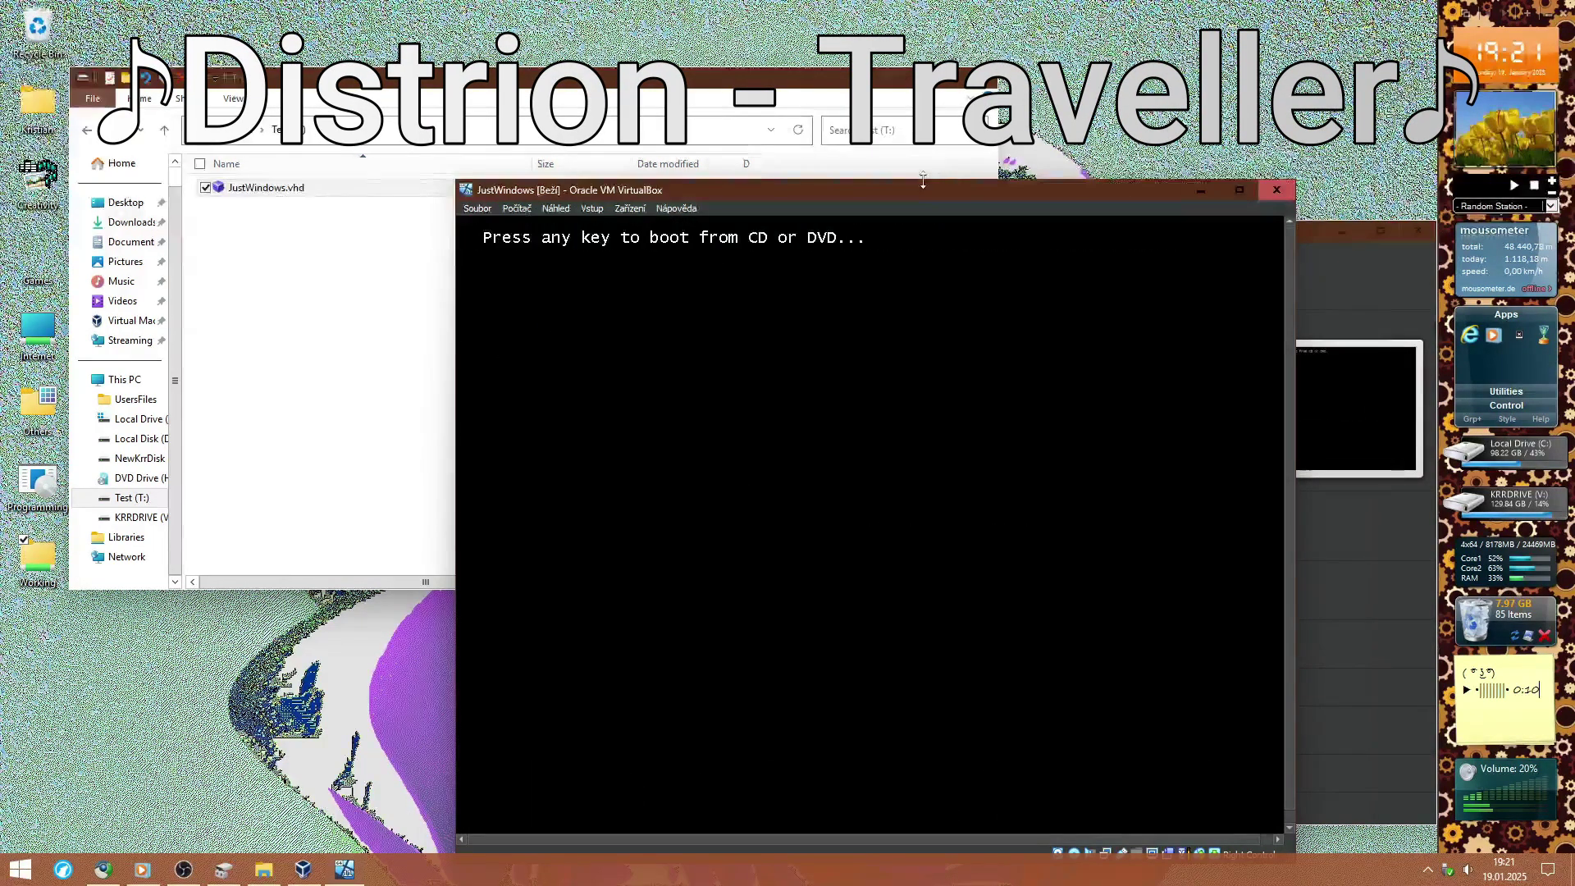
{"action": "key", "text": "Return"}
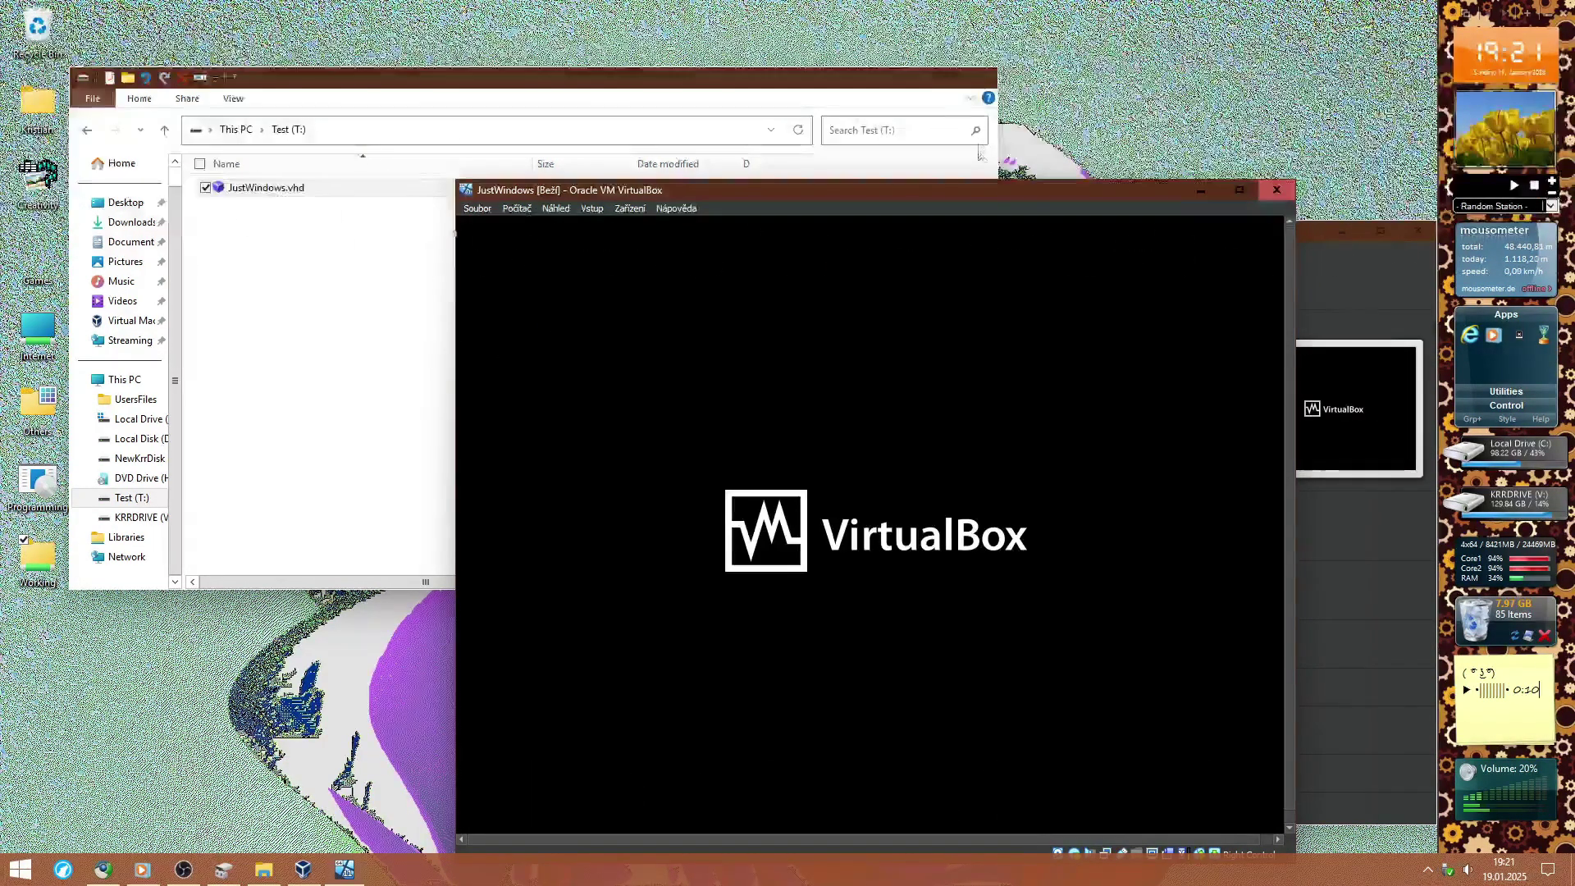
Arrange the virtual machine and Test (T:) windows side by side, fit the machine window to its guest screen, and select JustWindows.vhd
{"action": "left_click_drag", "start_coordinate": [973, 193], "coordinate": [976, 218]}
{"action": "left_click_drag", "start_coordinate": [828, 97], "coordinate": [758, 32]}
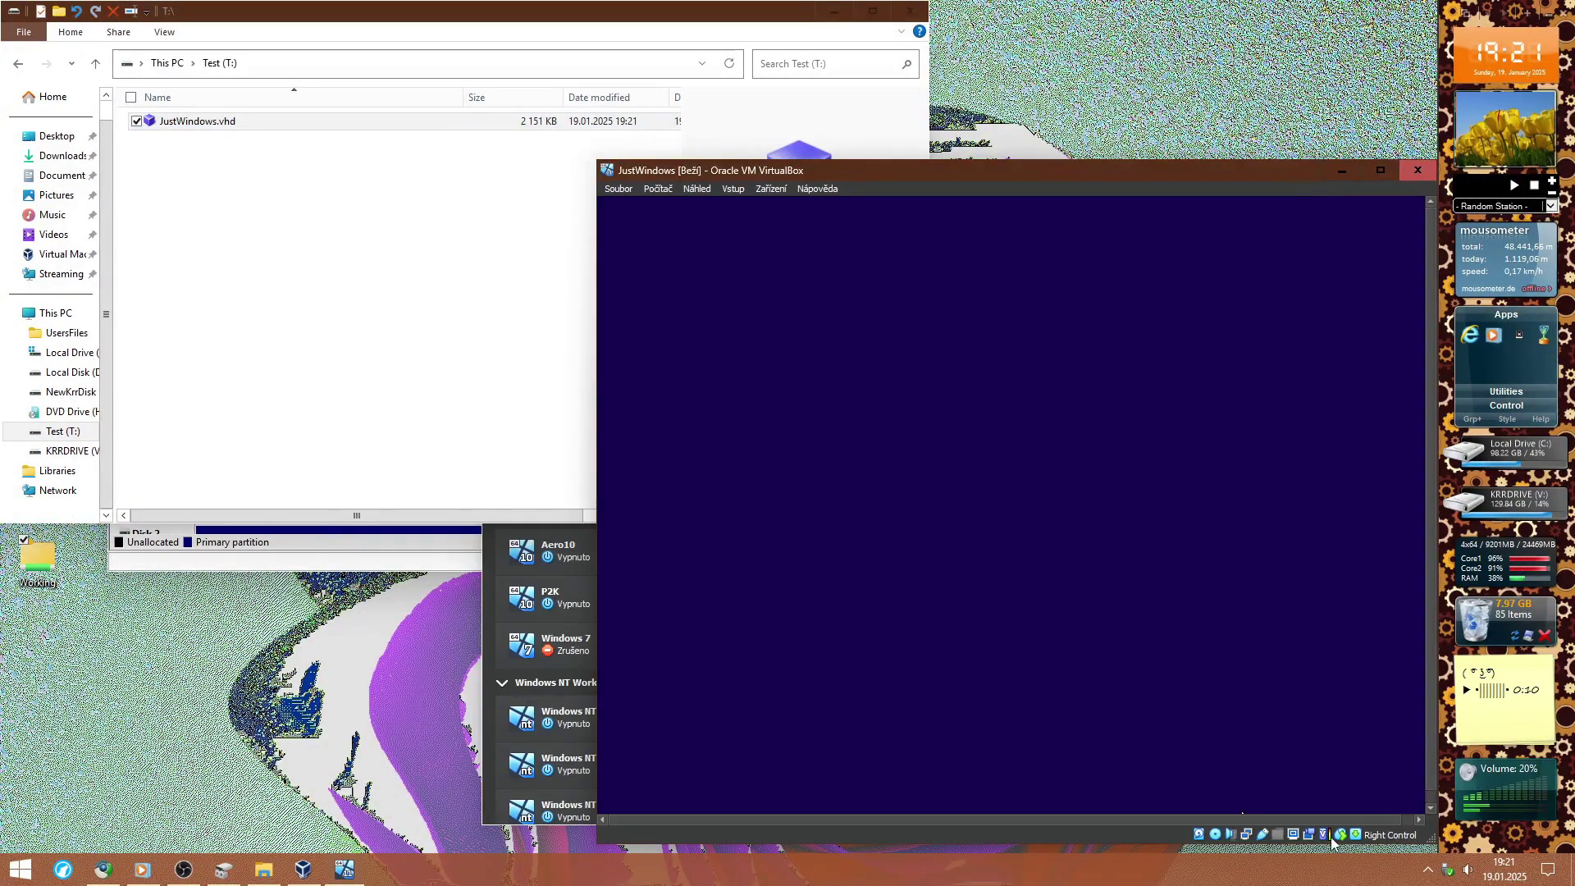
{"action": "left_click", "coordinate": [1293, 837]}
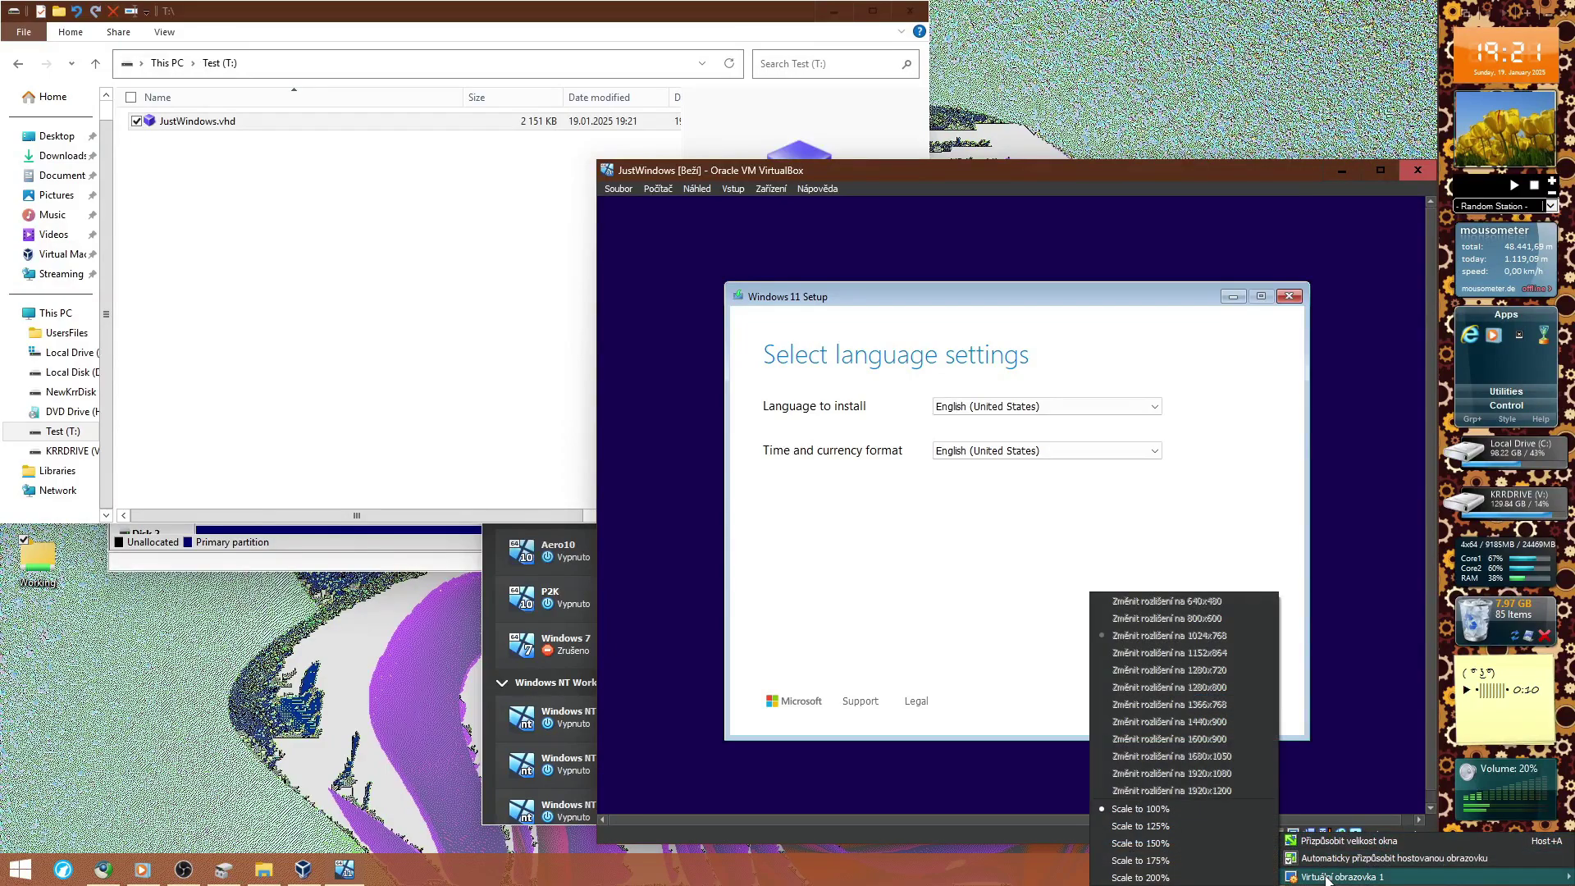
{"action": "left_click", "coordinate": [1328, 850]}
{"action": "left_click_drag", "start_coordinate": [990, 175], "coordinate": [983, 181]}
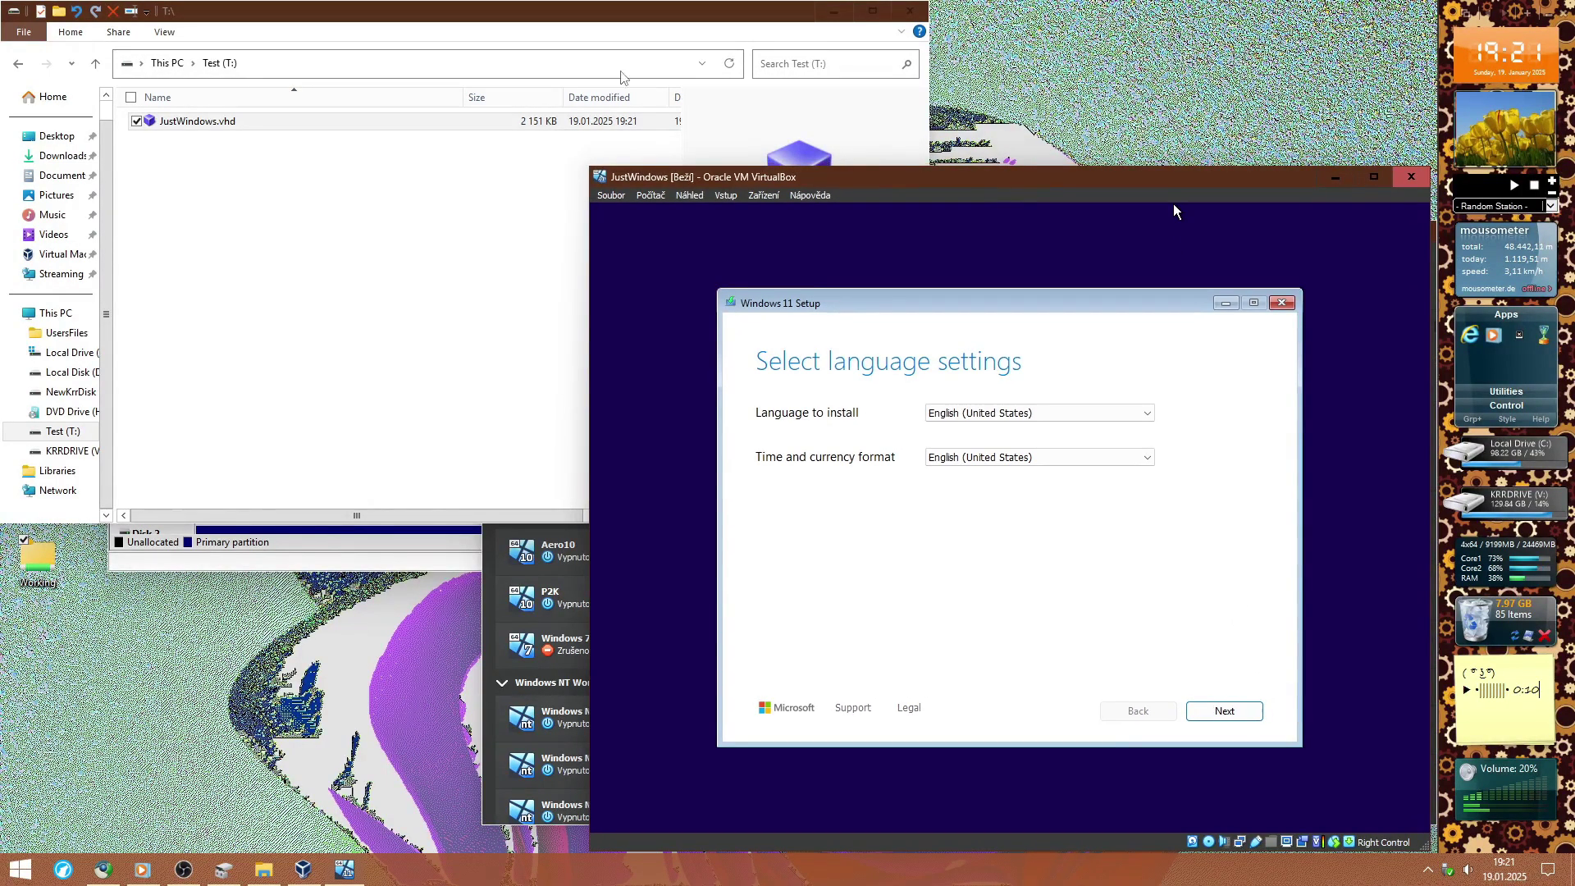
{"action": "left_click", "coordinate": [444, 123]}
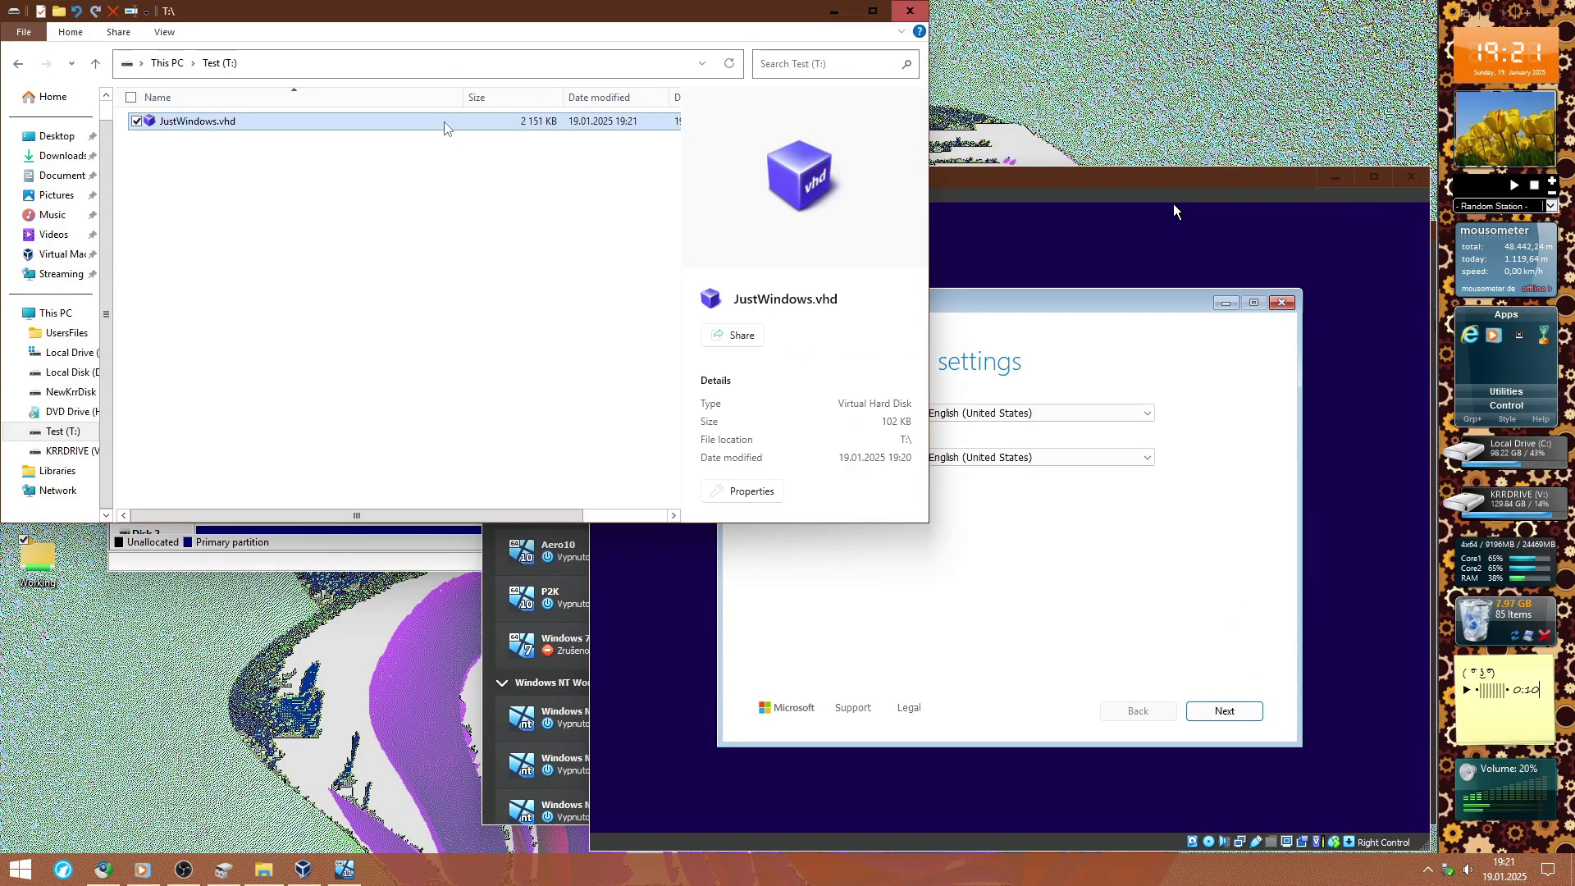
Advance Windows 11 Setup, view the drive's warning details, and continue with Disk 0 Unallocated Space as the install location
{"action": "left_click", "coordinate": [1109, 213]}
{"action": "left_click", "coordinate": [1243, 716]}
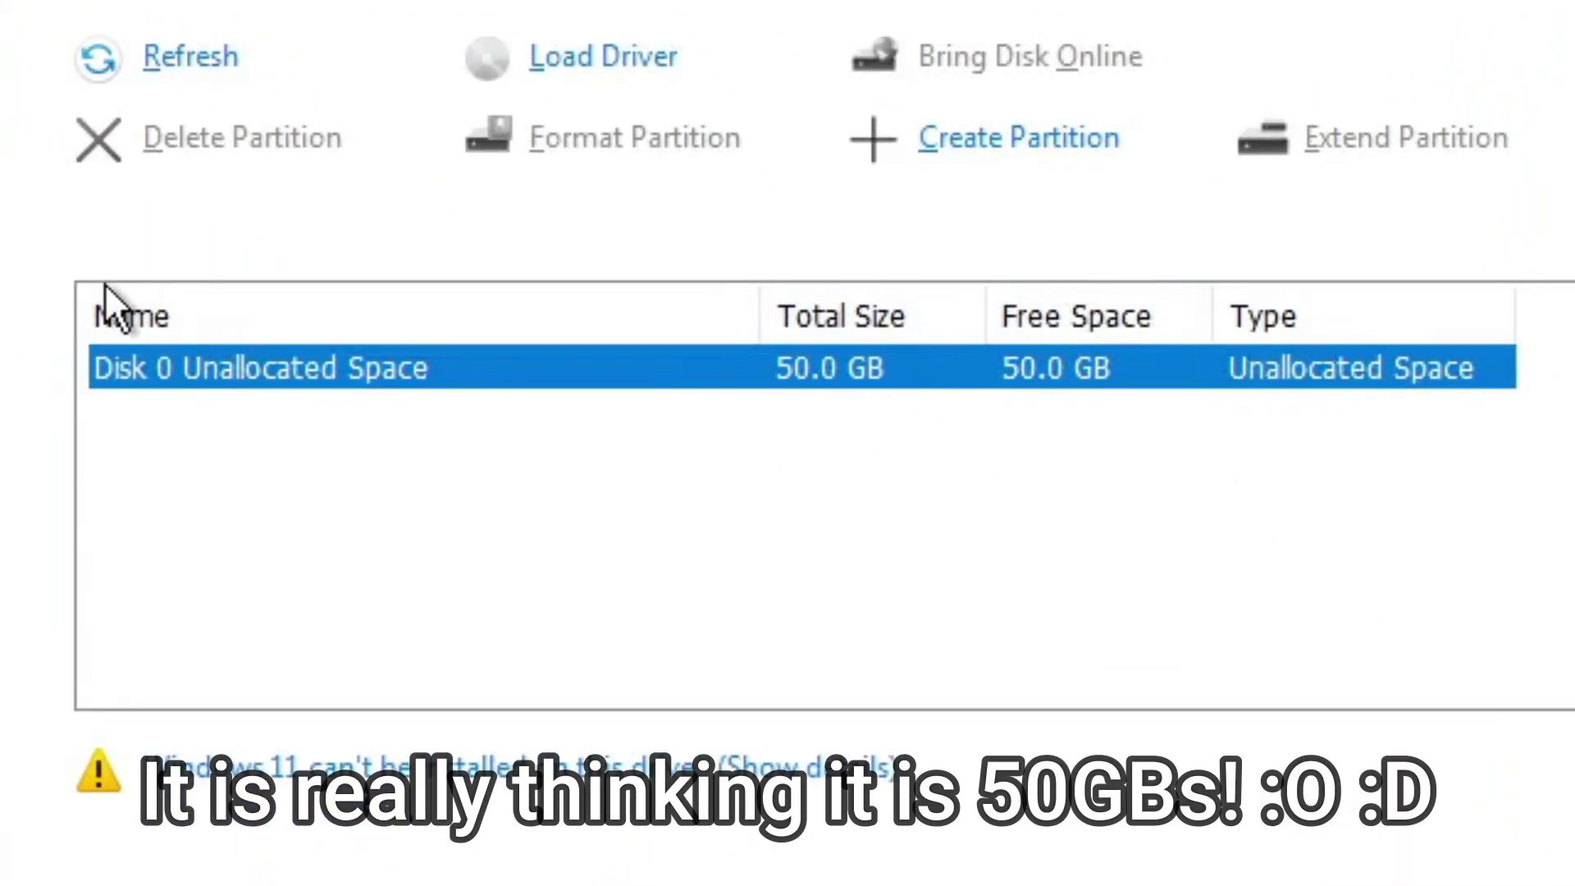
{"action": "left_click", "coordinate": [380, 762]}
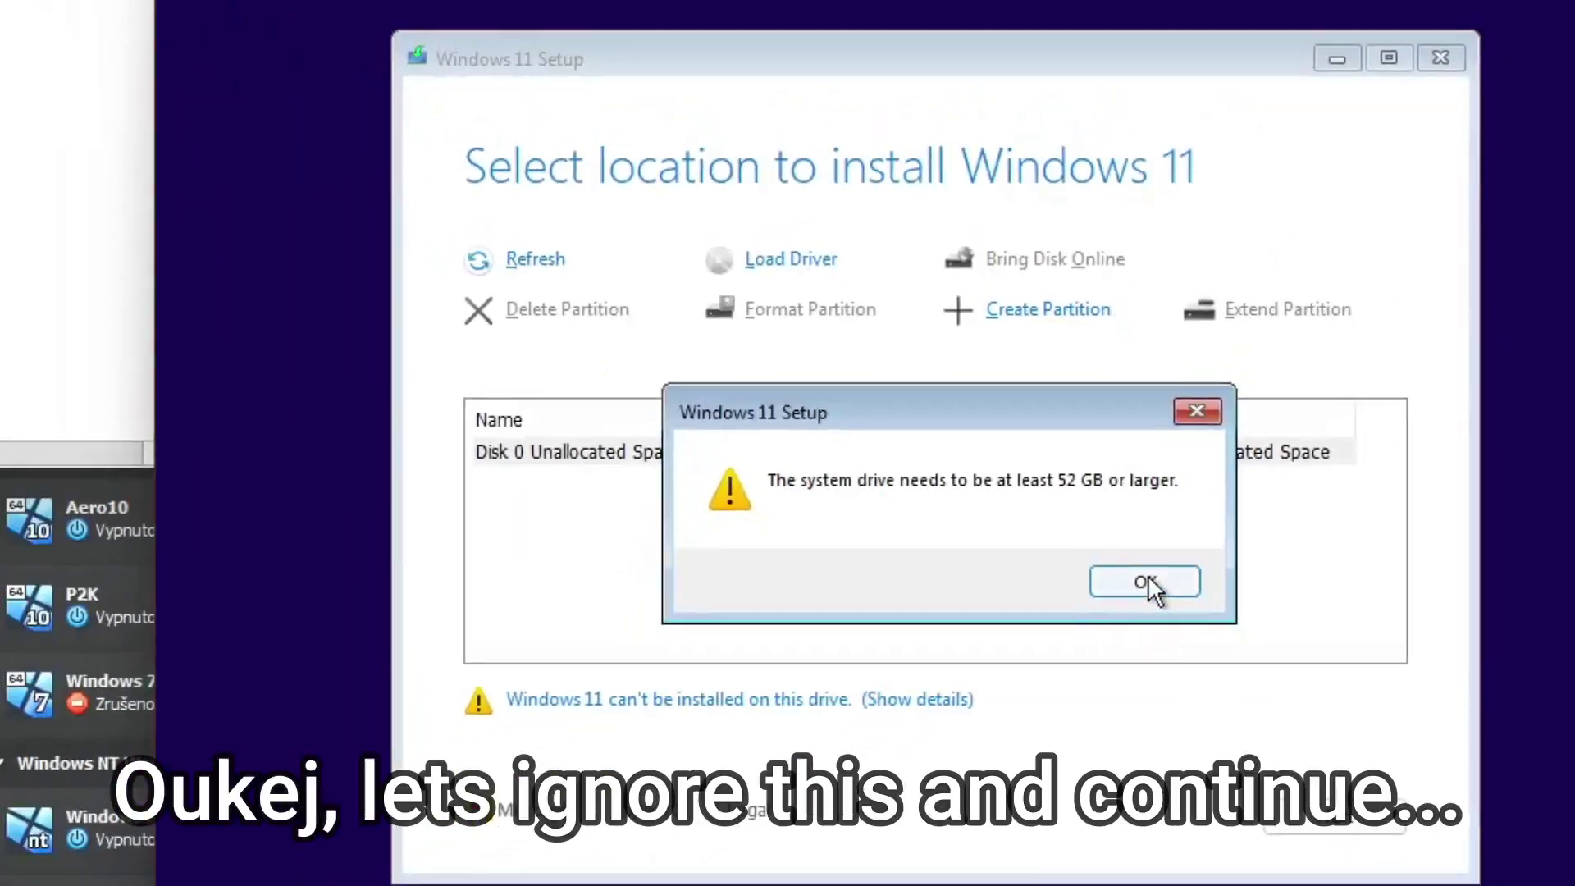
{"action": "left_click", "coordinate": [1174, 577]}
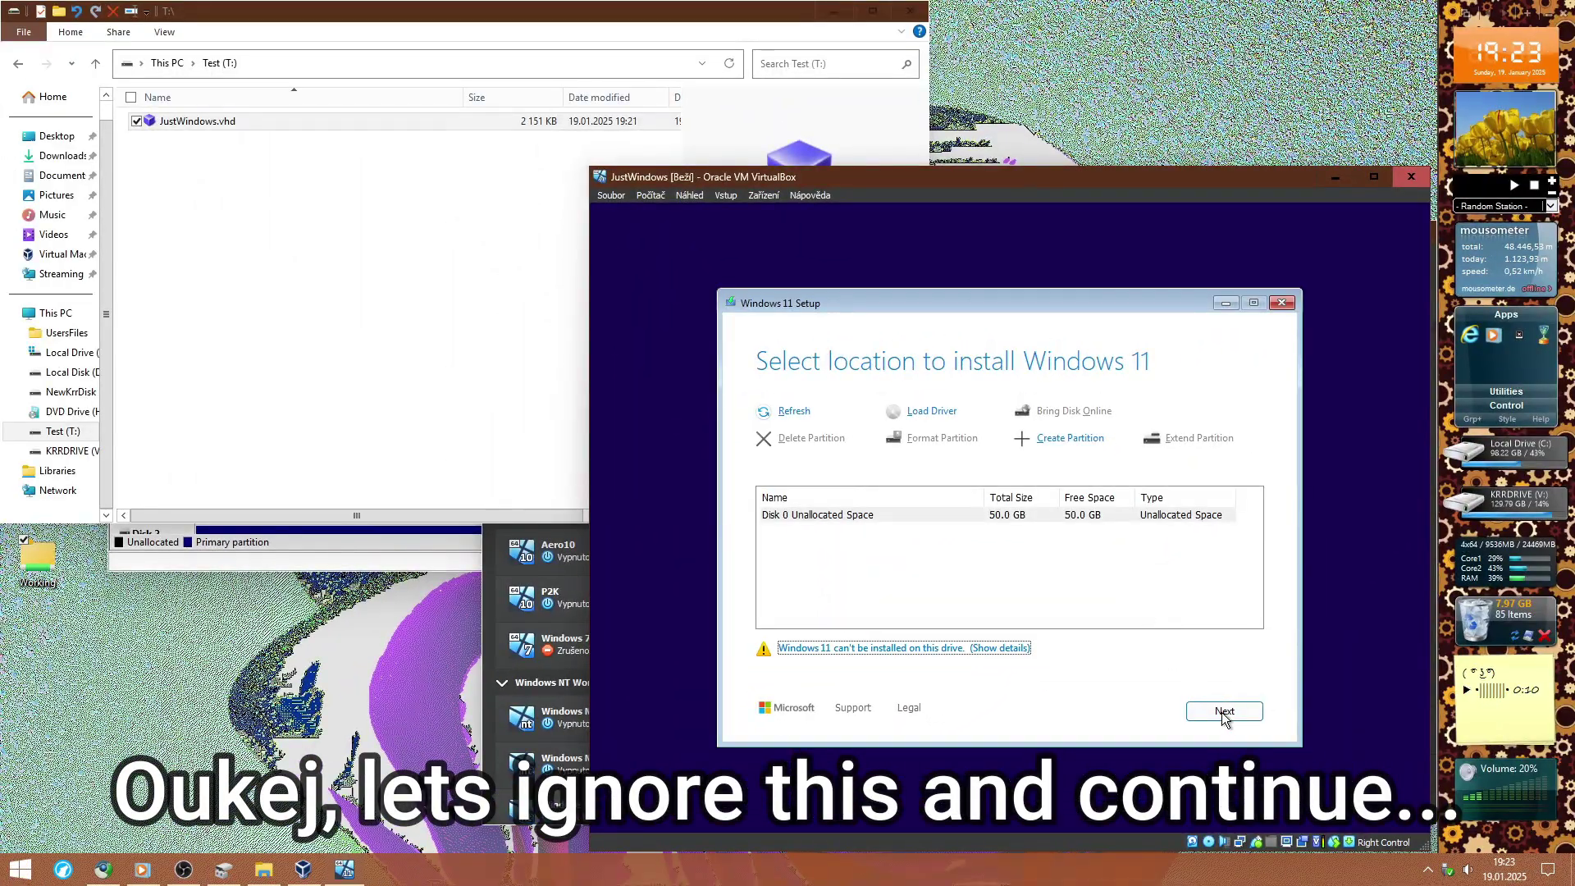
{"action": "left_click", "coordinate": [1129, 515]}
{"action": "left_click", "coordinate": [1223, 712]}
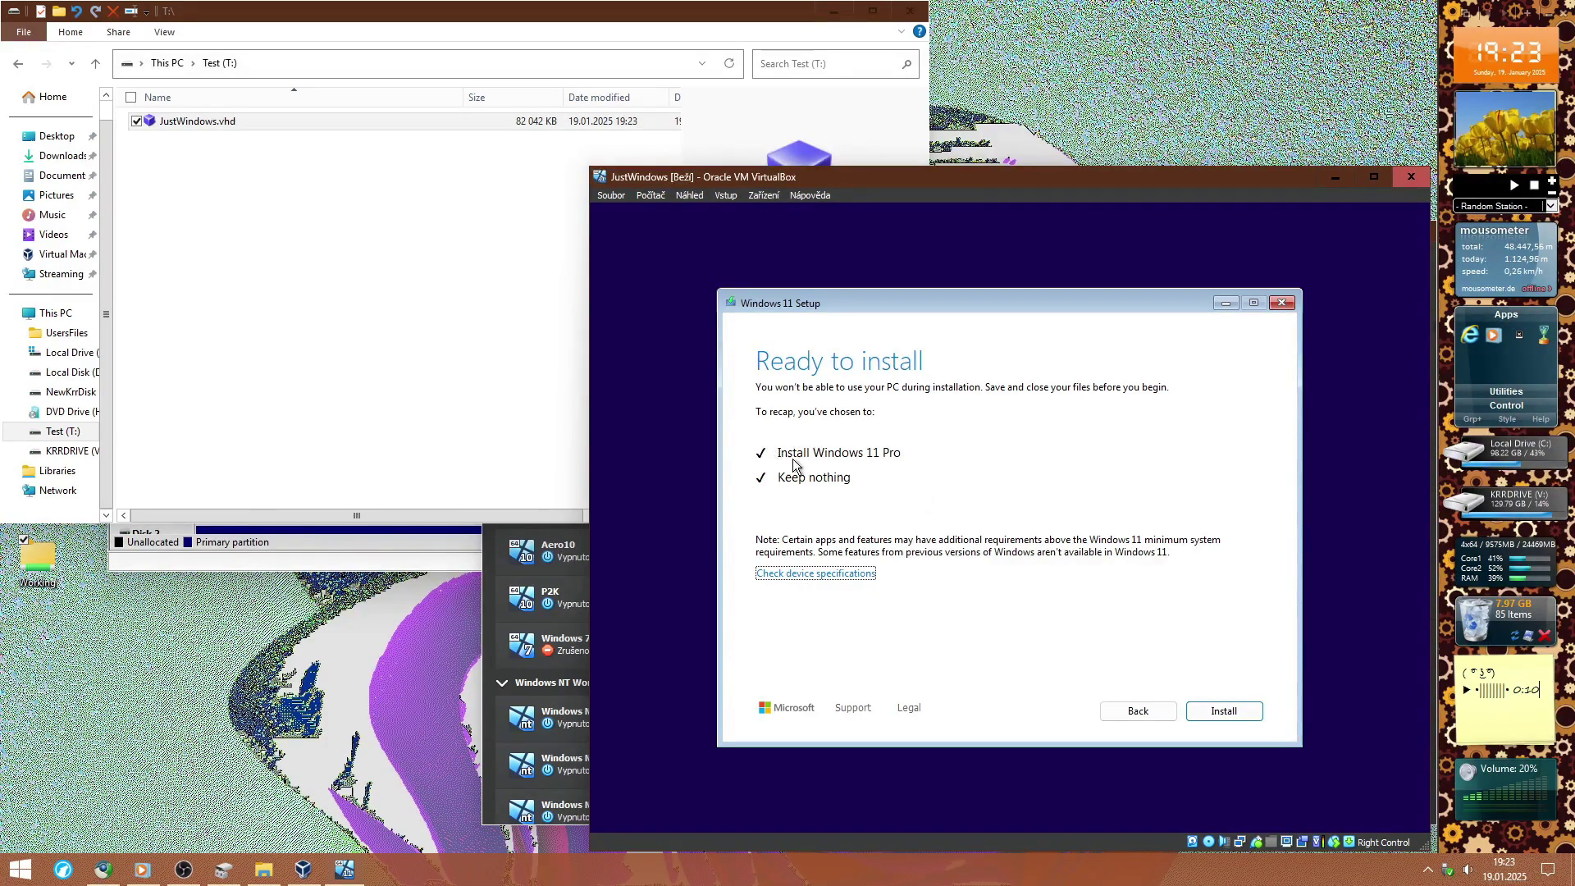
Check the size of JustWindows.vhd on Test (T:) and start the Windows 11 Pro installation
{"action": "left_click", "coordinate": [607, 121]}
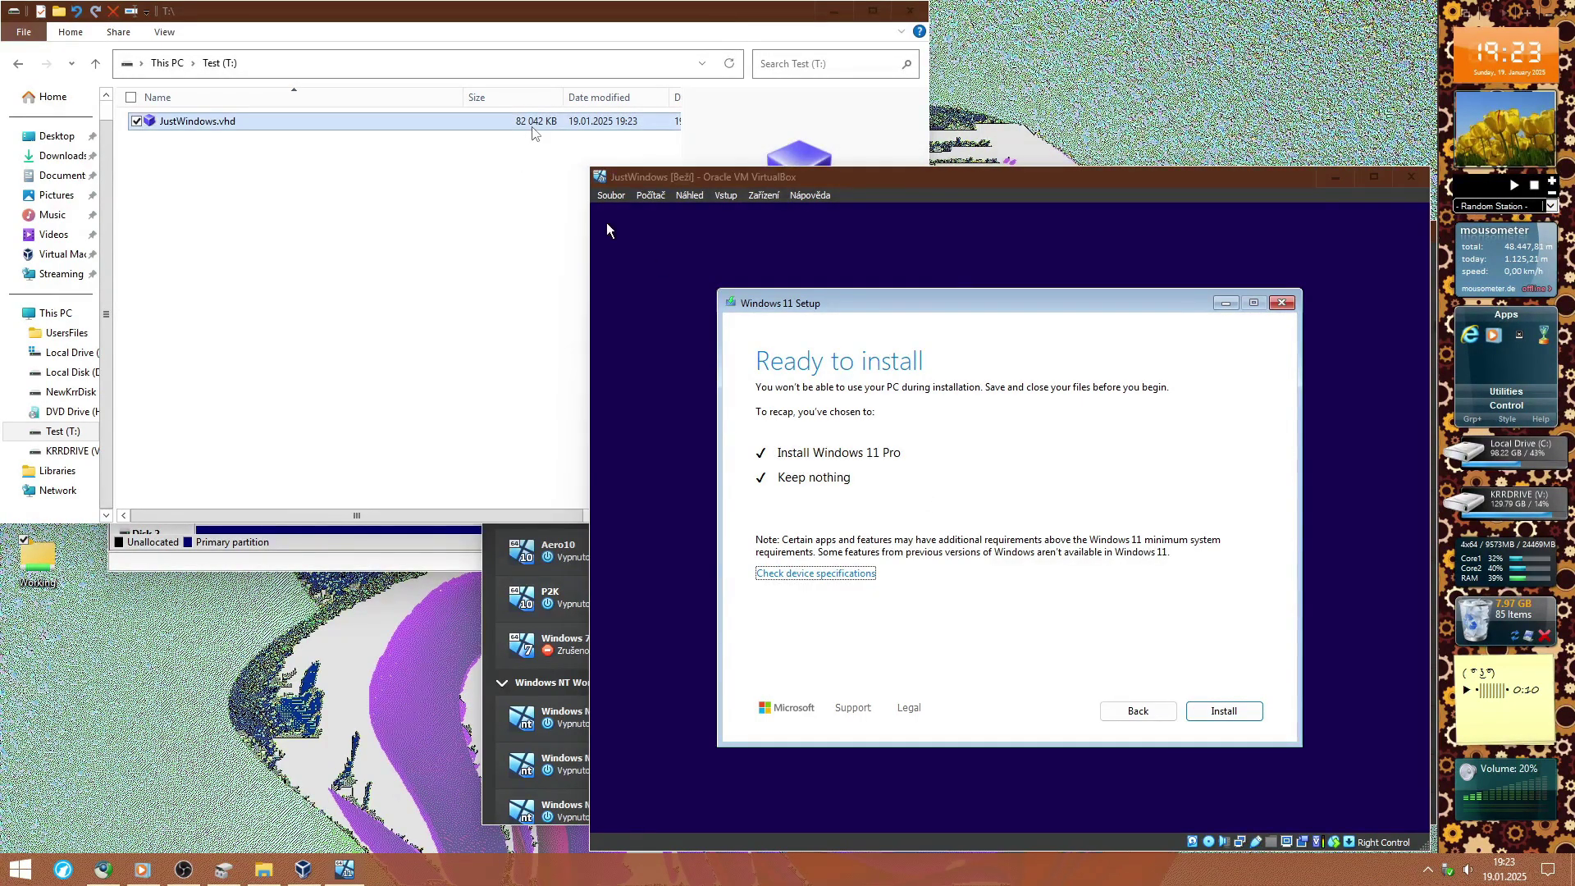
{"action": "left_click", "coordinate": [1007, 542]}
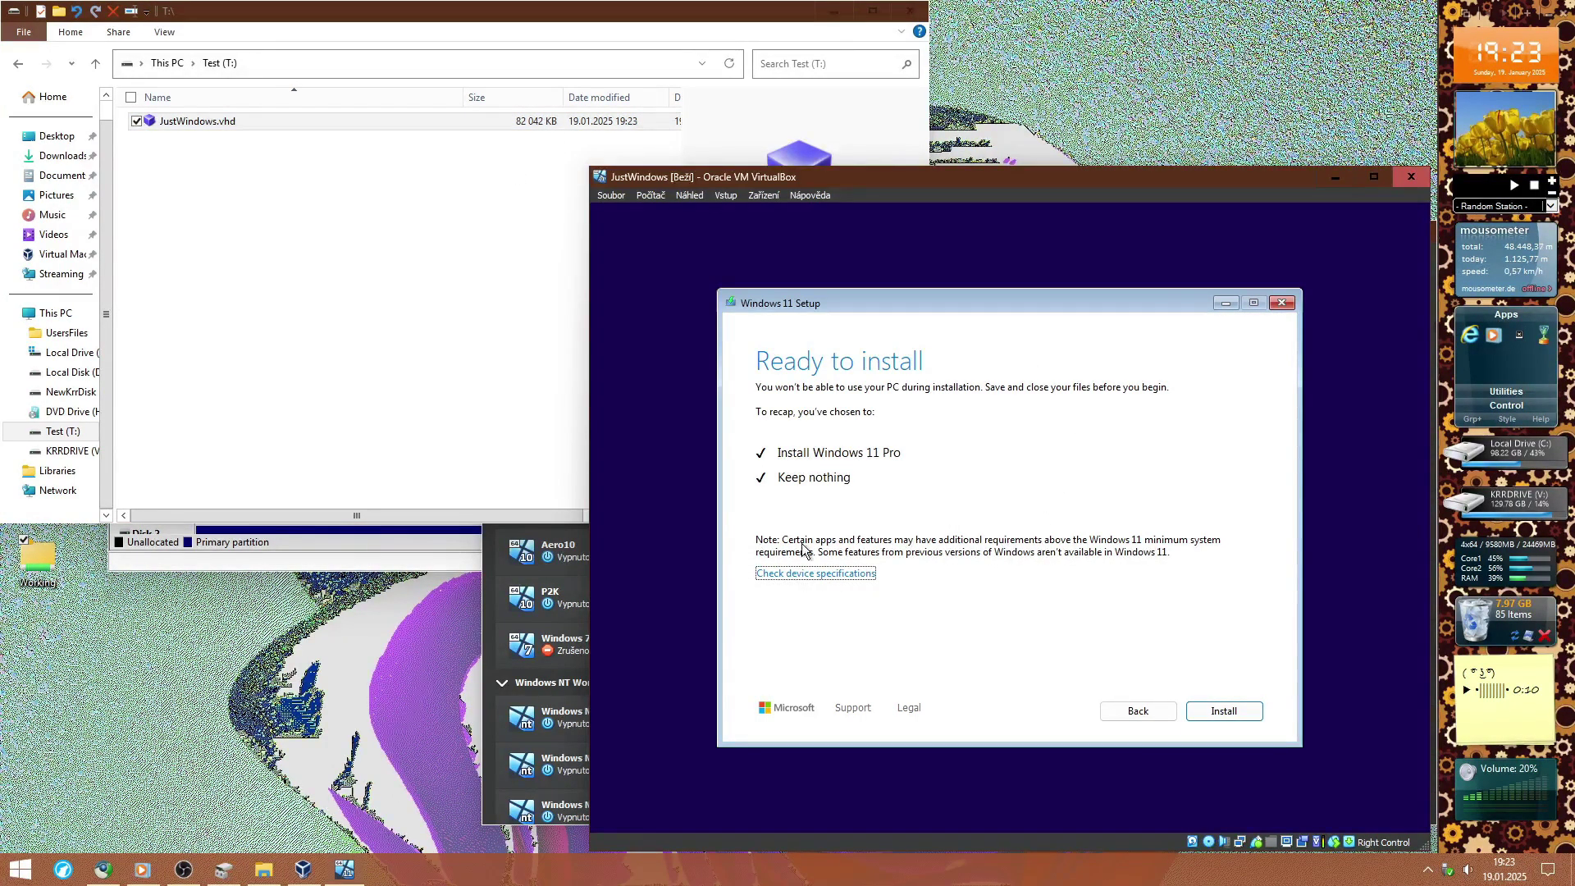
{"action": "left_click", "coordinate": [1230, 713]}
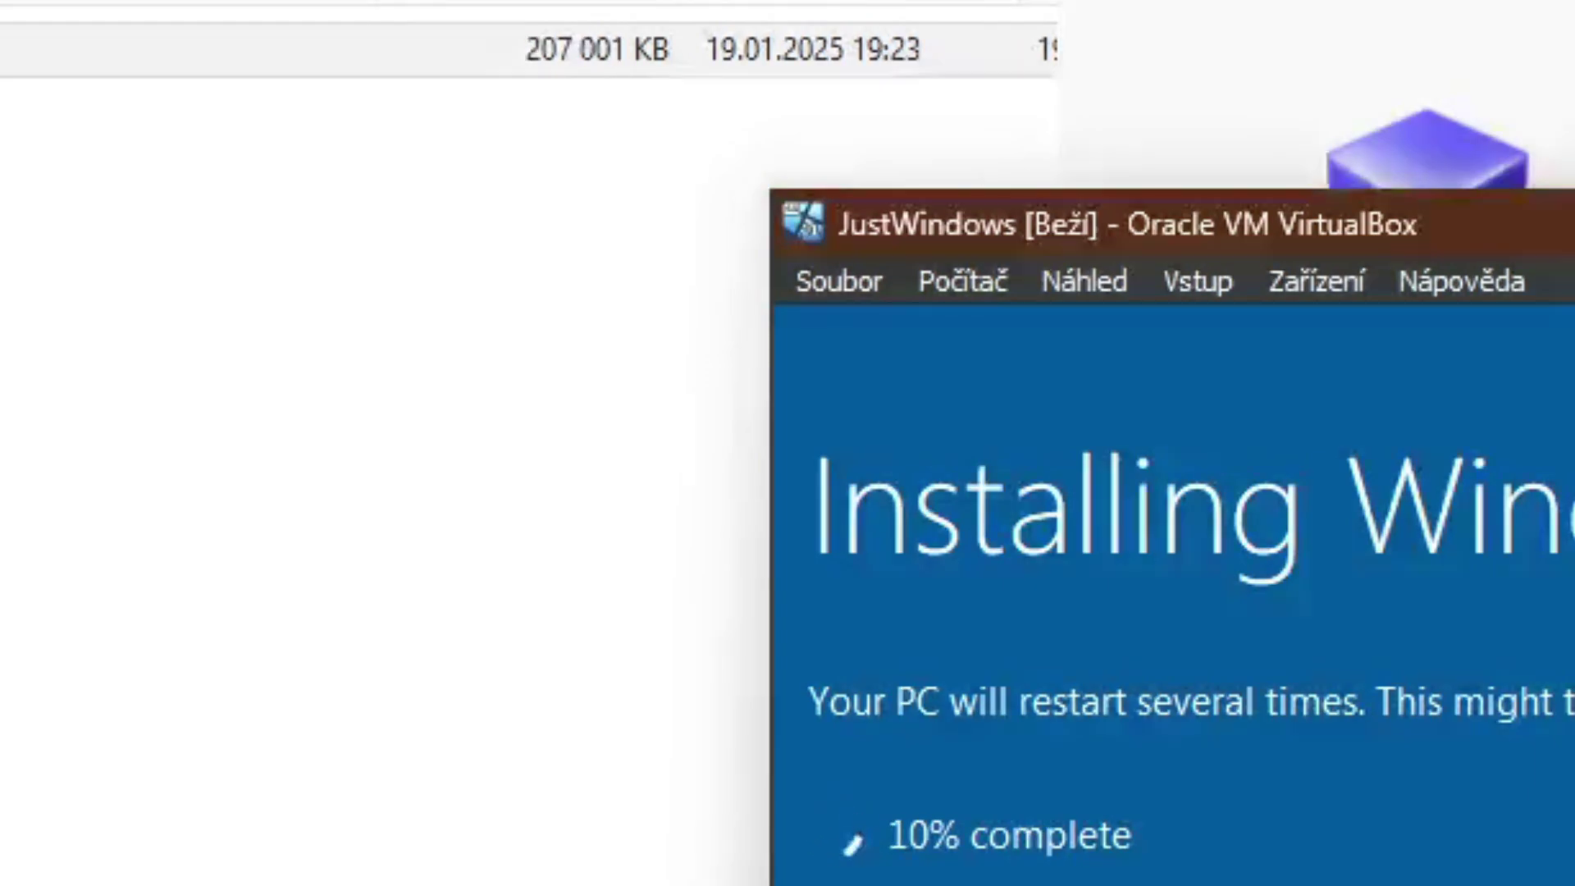
Open This PC in a new window and place it beside the installer to monitor the free space on Test (T:)
{"action": "right_click", "coordinate": [49, 312]}
{"action": "left_click", "coordinate": [105, 386]}
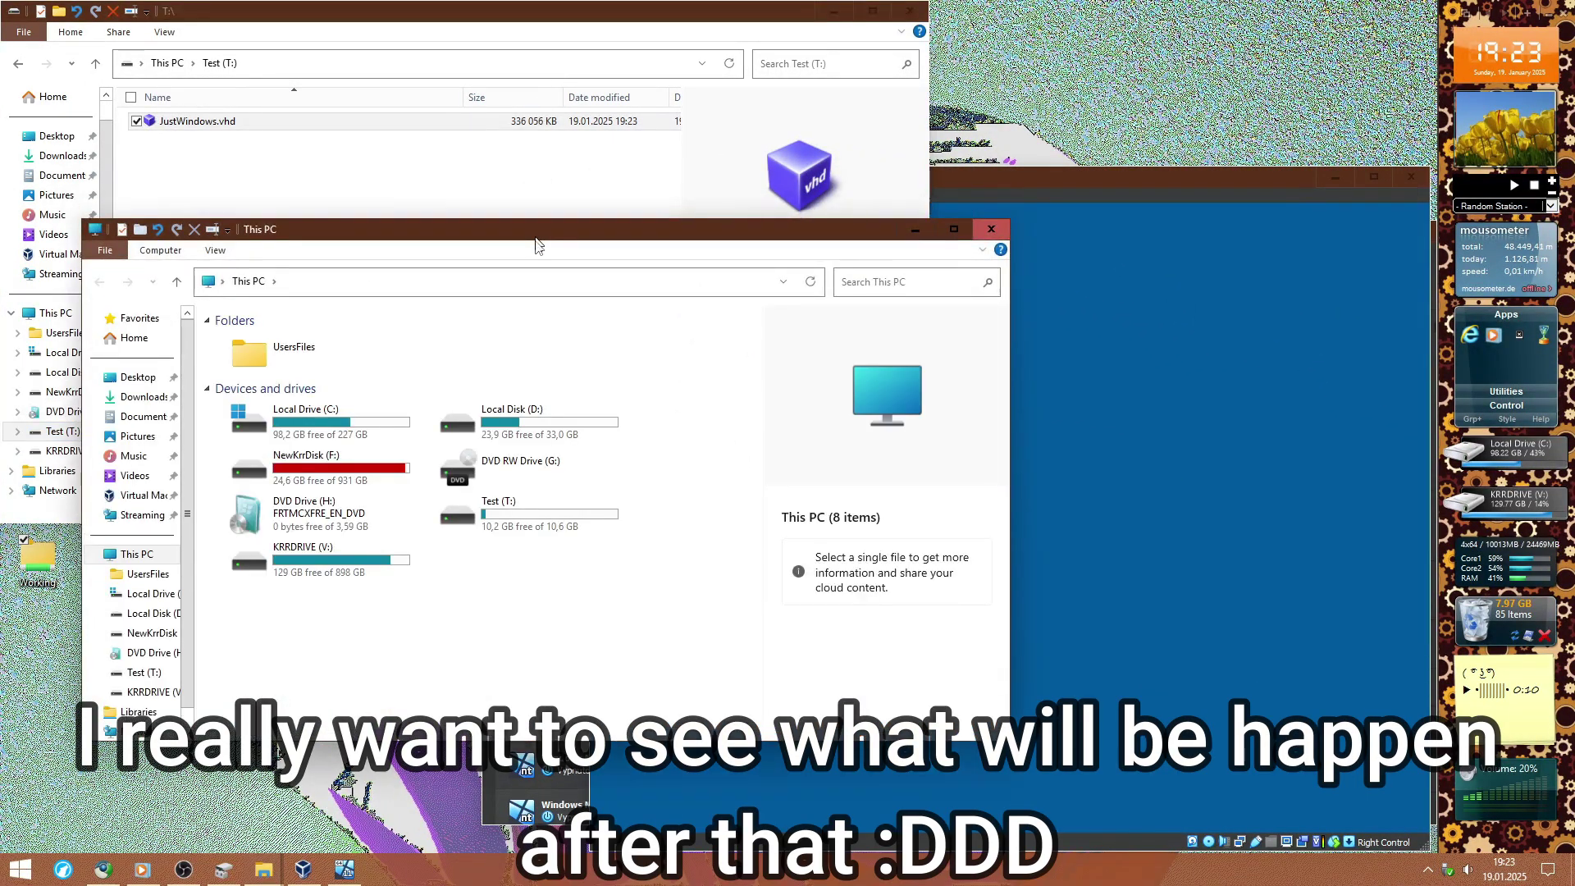
{"action": "left_click_drag", "start_coordinate": [537, 244], "coordinate": [425, 370]}
{"action": "left_click", "coordinate": [1298, 371]}
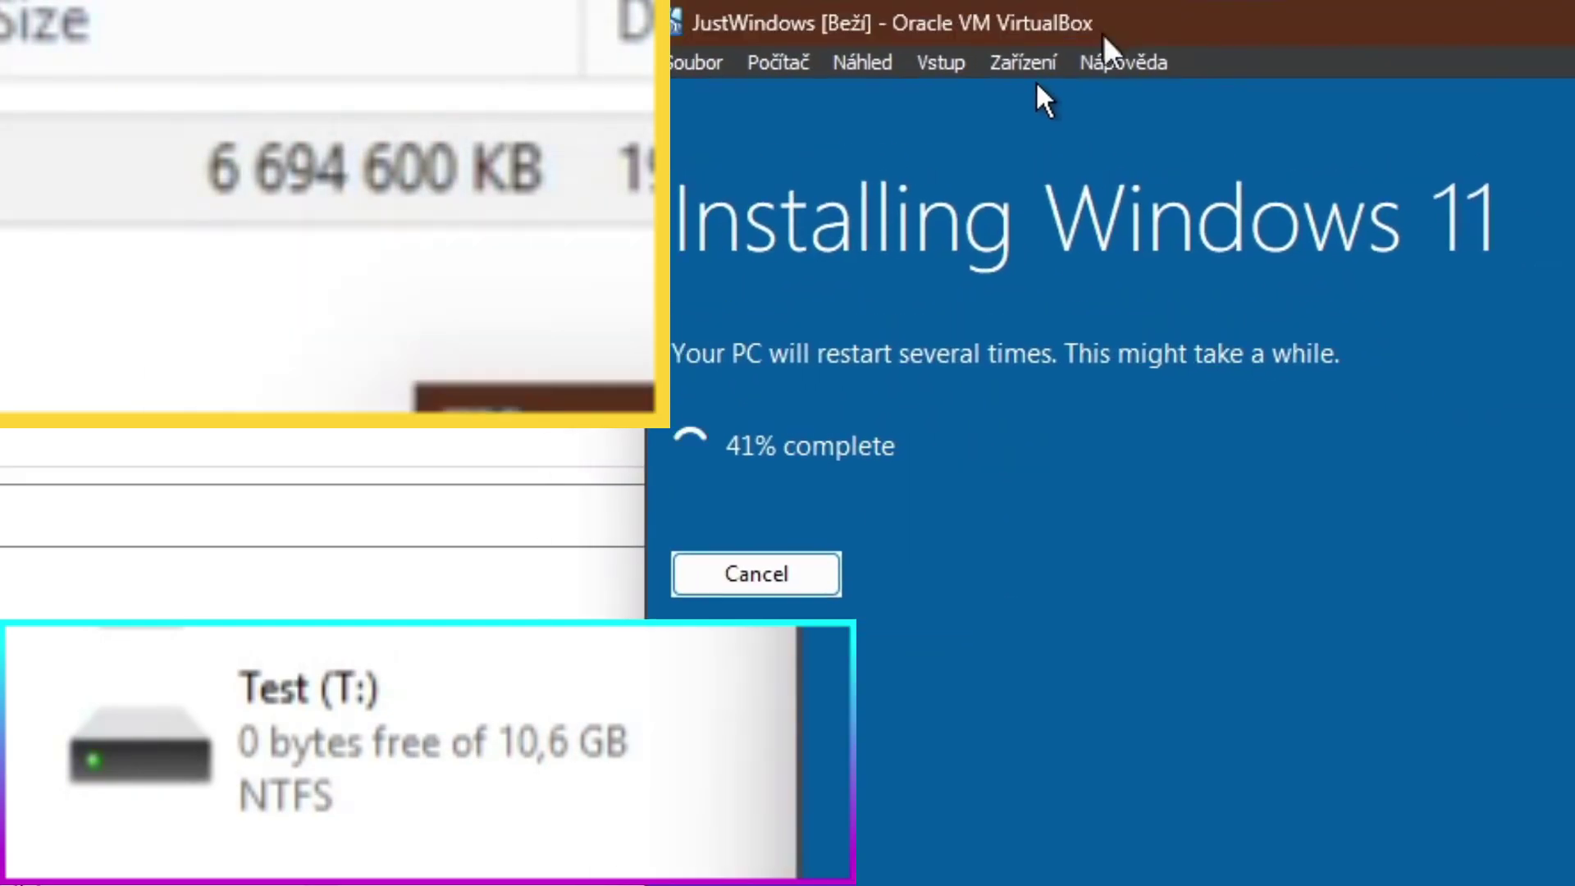
Open a command prompt in Windows Setup, run notepad, and browse to Local Disk (C:) in its Open dialog
{"action": "key", "text": "shift+F10"}
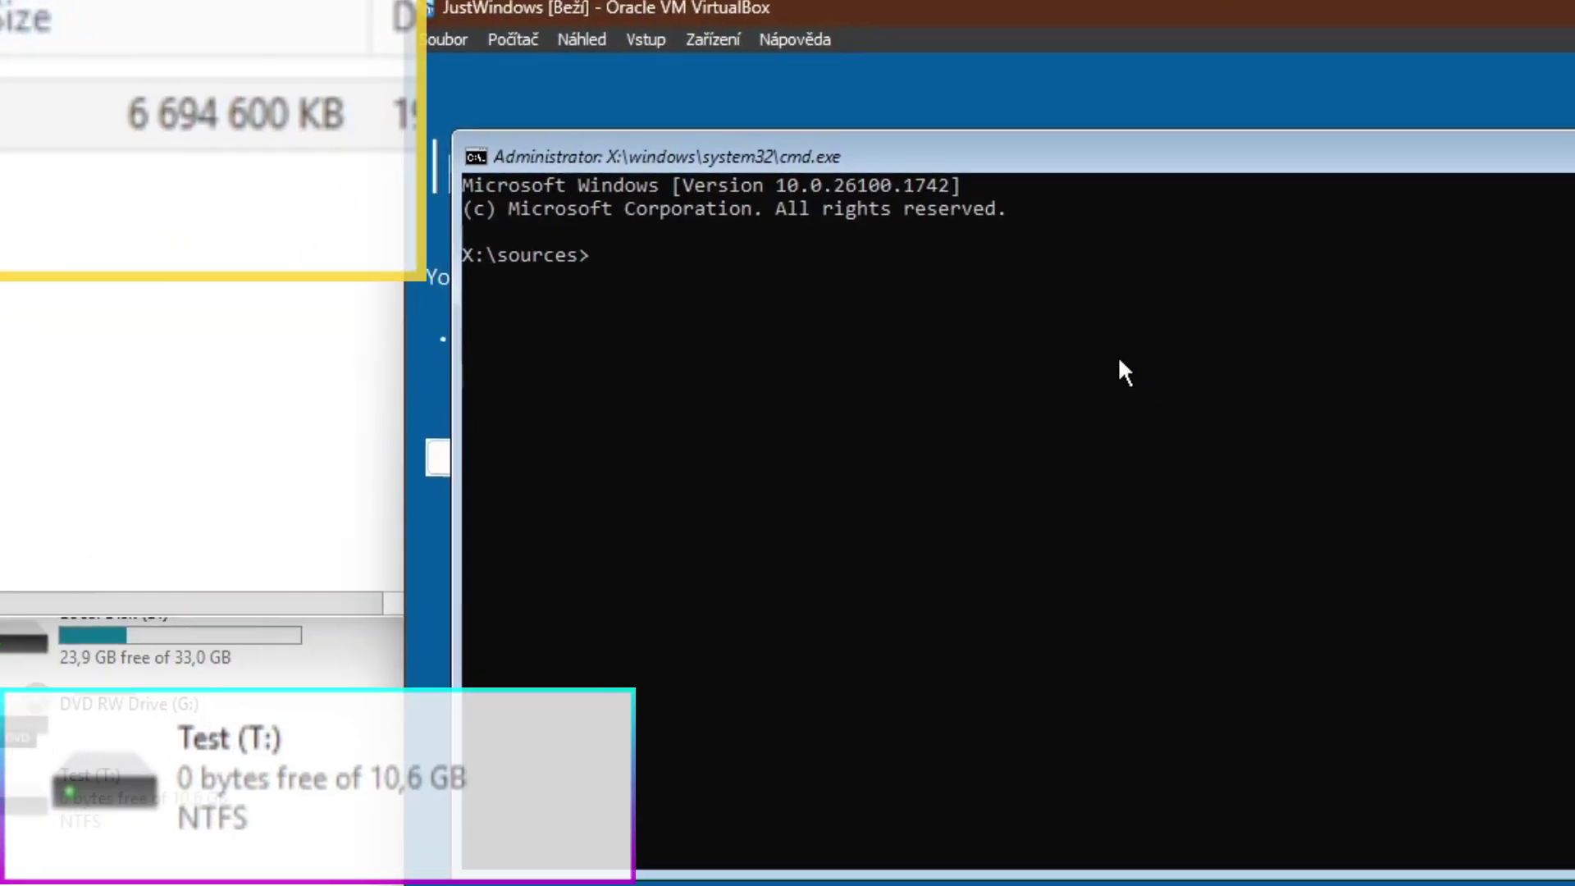
{"action": "type", "text": "n"}
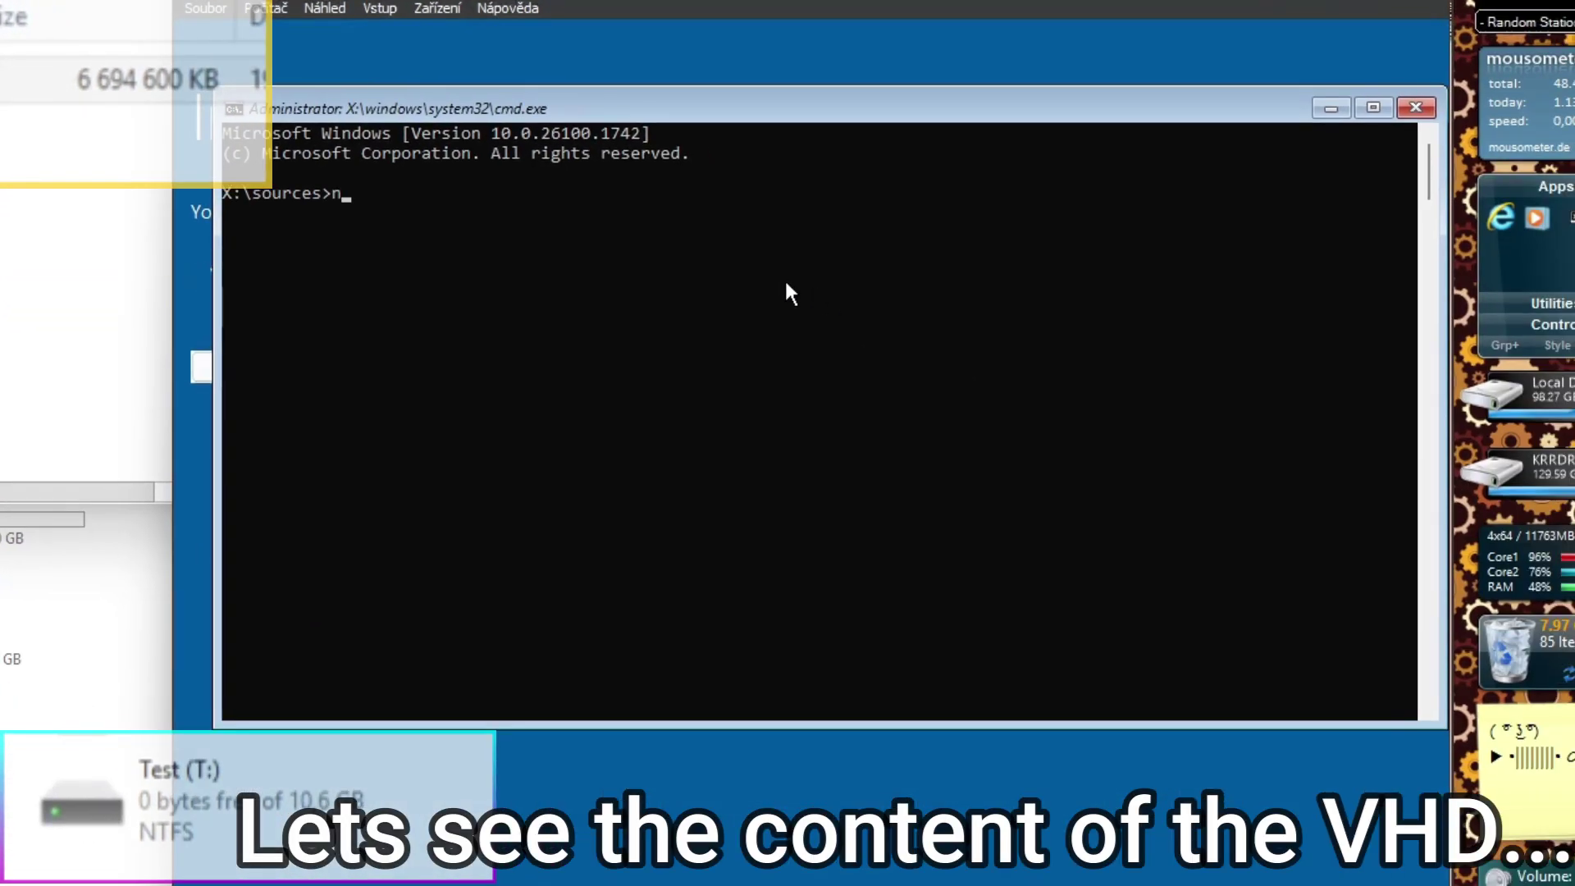
{"action": "type", "text": "otepad"}
{"action": "key", "text": "Return"}
{"action": "left_click", "coordinate": [298, 167]}
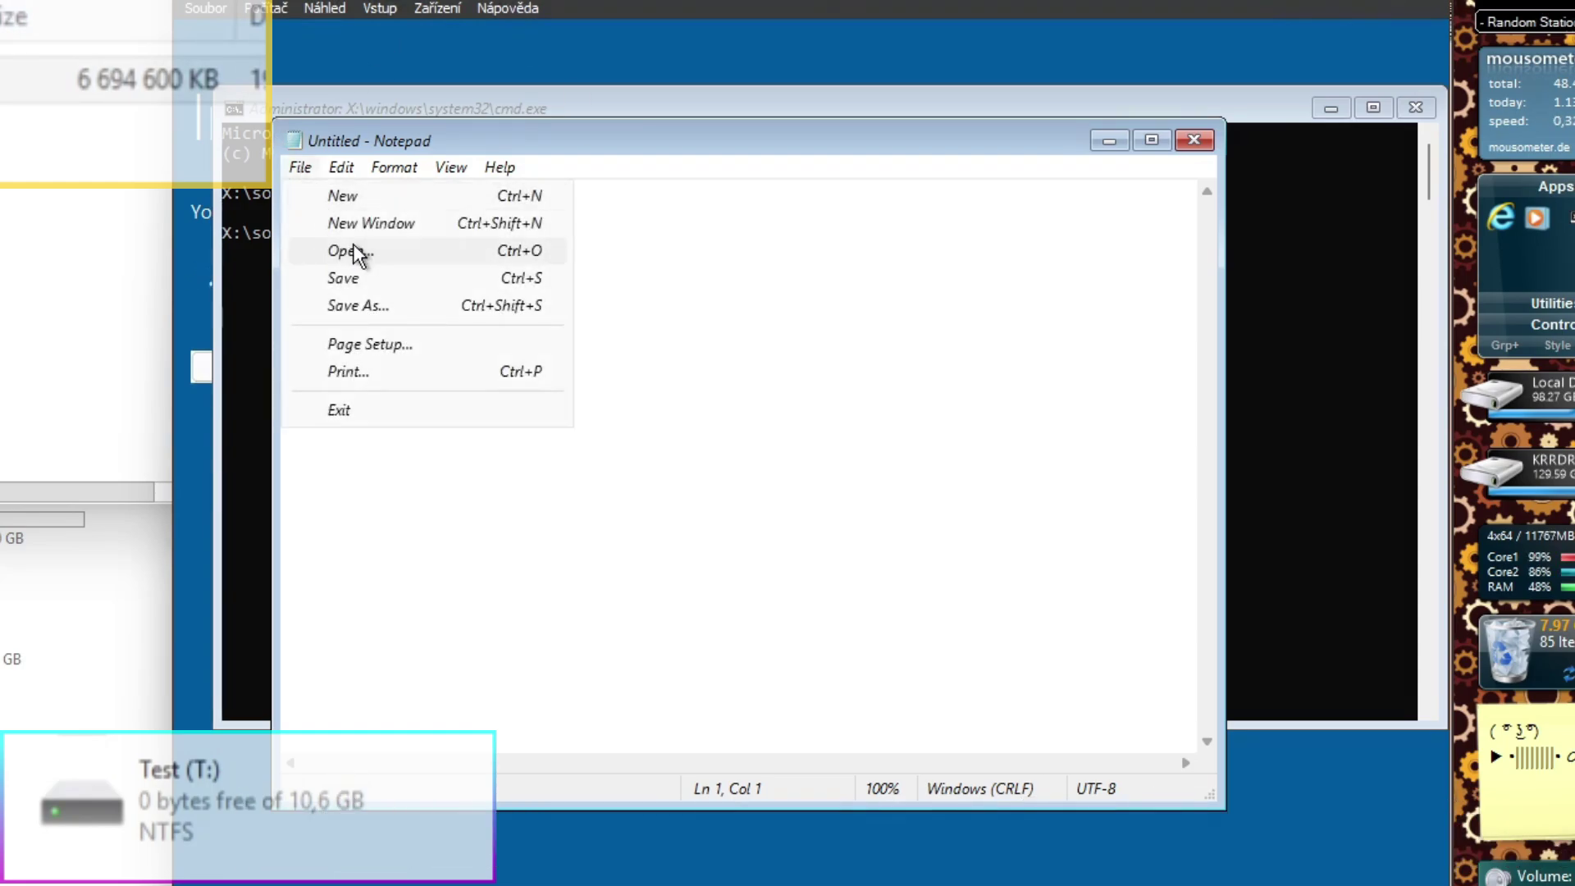
{"action": "left_click", "coordinate": [354, 251]}
{"action": "left_click", "coordinate": [352, 447]}
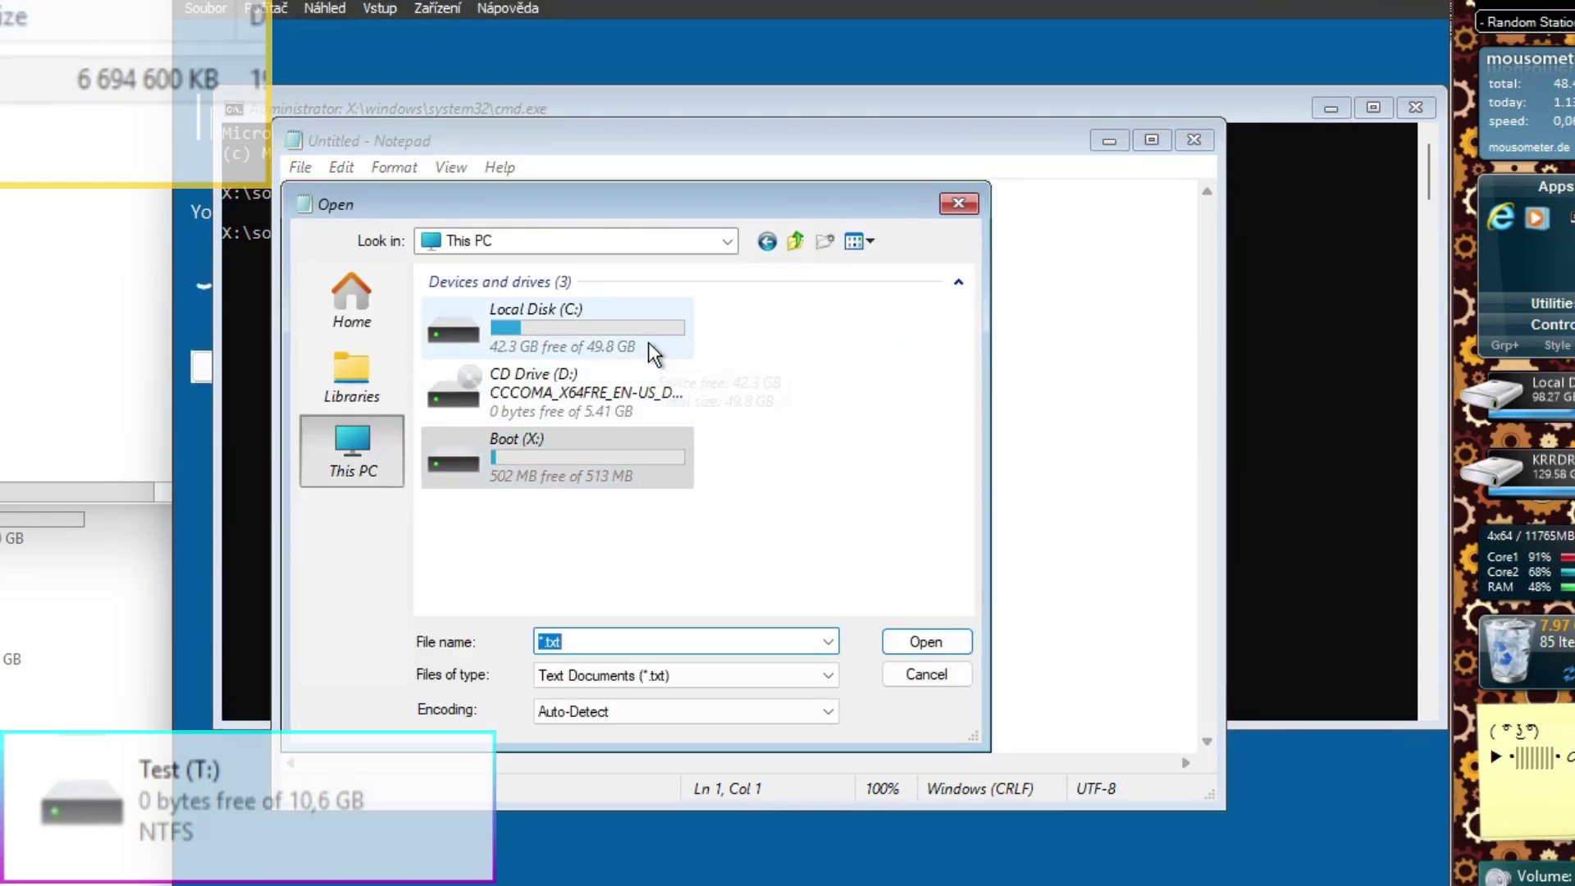
{"action": "double_click", "coordinate": [648, 343]}
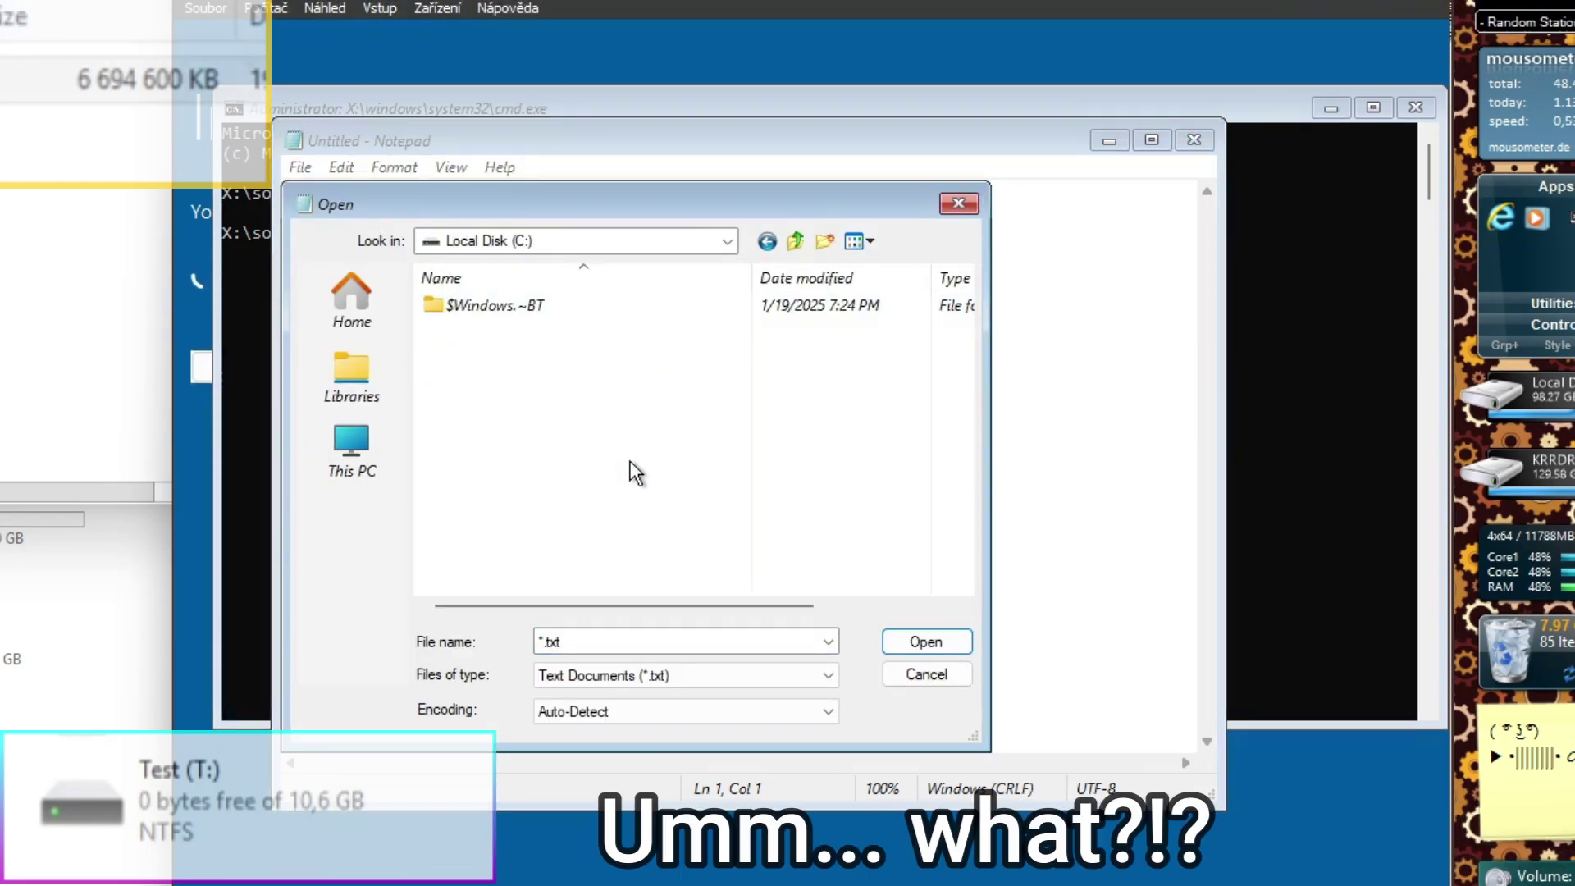
Examine the $Windows.~BT folder on Local Disk (C:) with All Files shown, and open its NewOS folder
{"action": "double_click", "coordinate": [509, 306]}
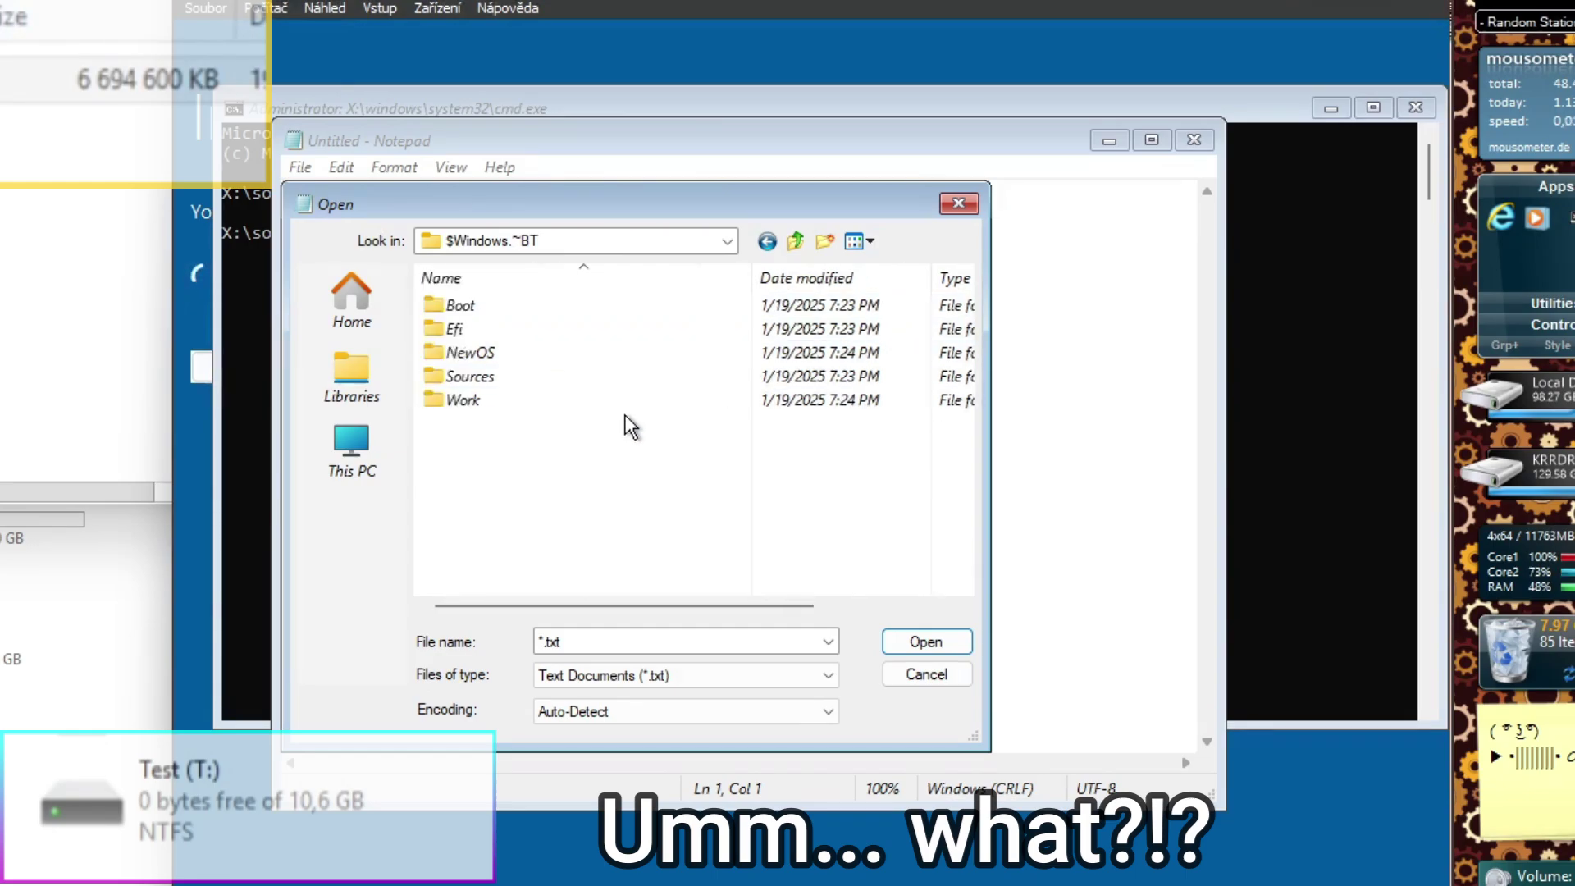
{"action": "left_click", "coordinate": [794, 240]}
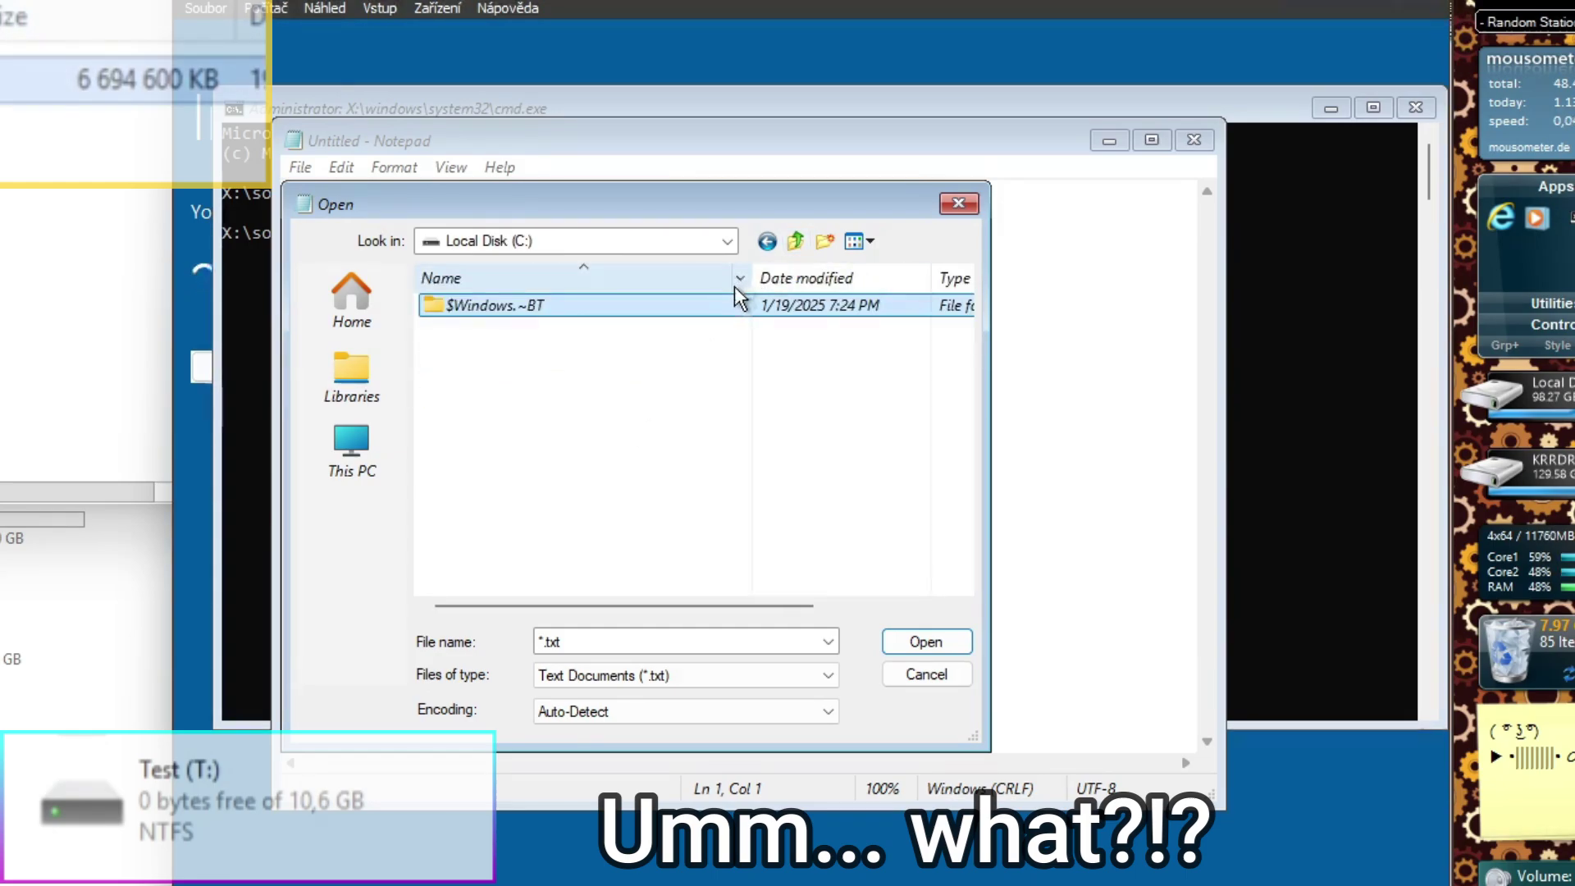
{"action": "double_click", "coordinate": [722, 304]}
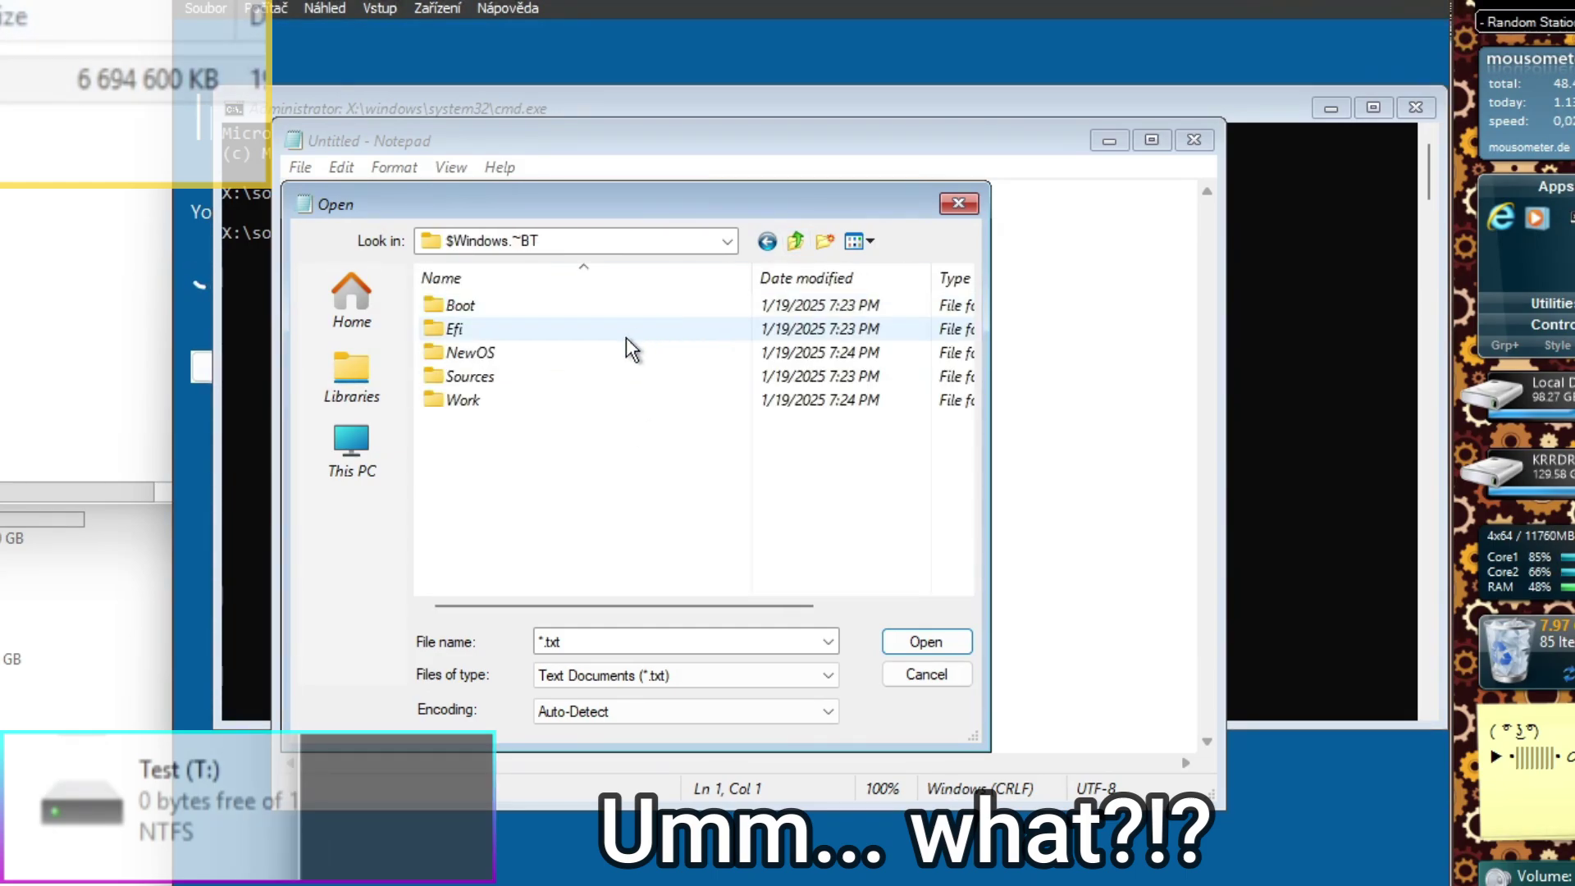
{"action": "left_click", "coordinate": [794, 240]}
{"action": "left_click", "coordinate": [731, 675]}
{"action": "left_click", "coordinate": [710, 716]}
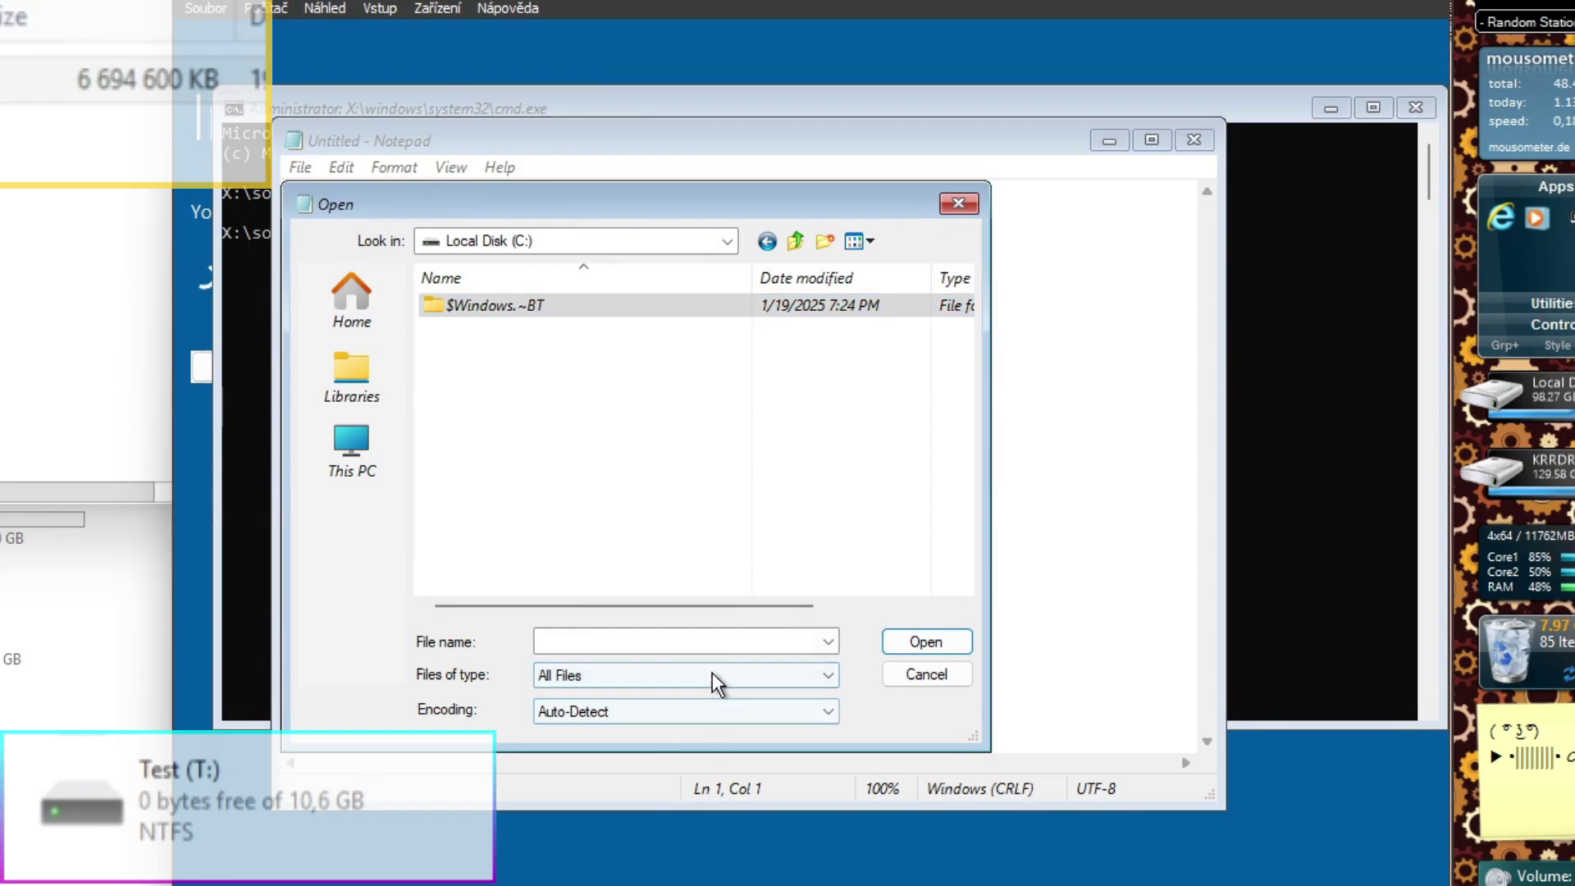
{"action": "double_click", "coordinate": [580, 310]}
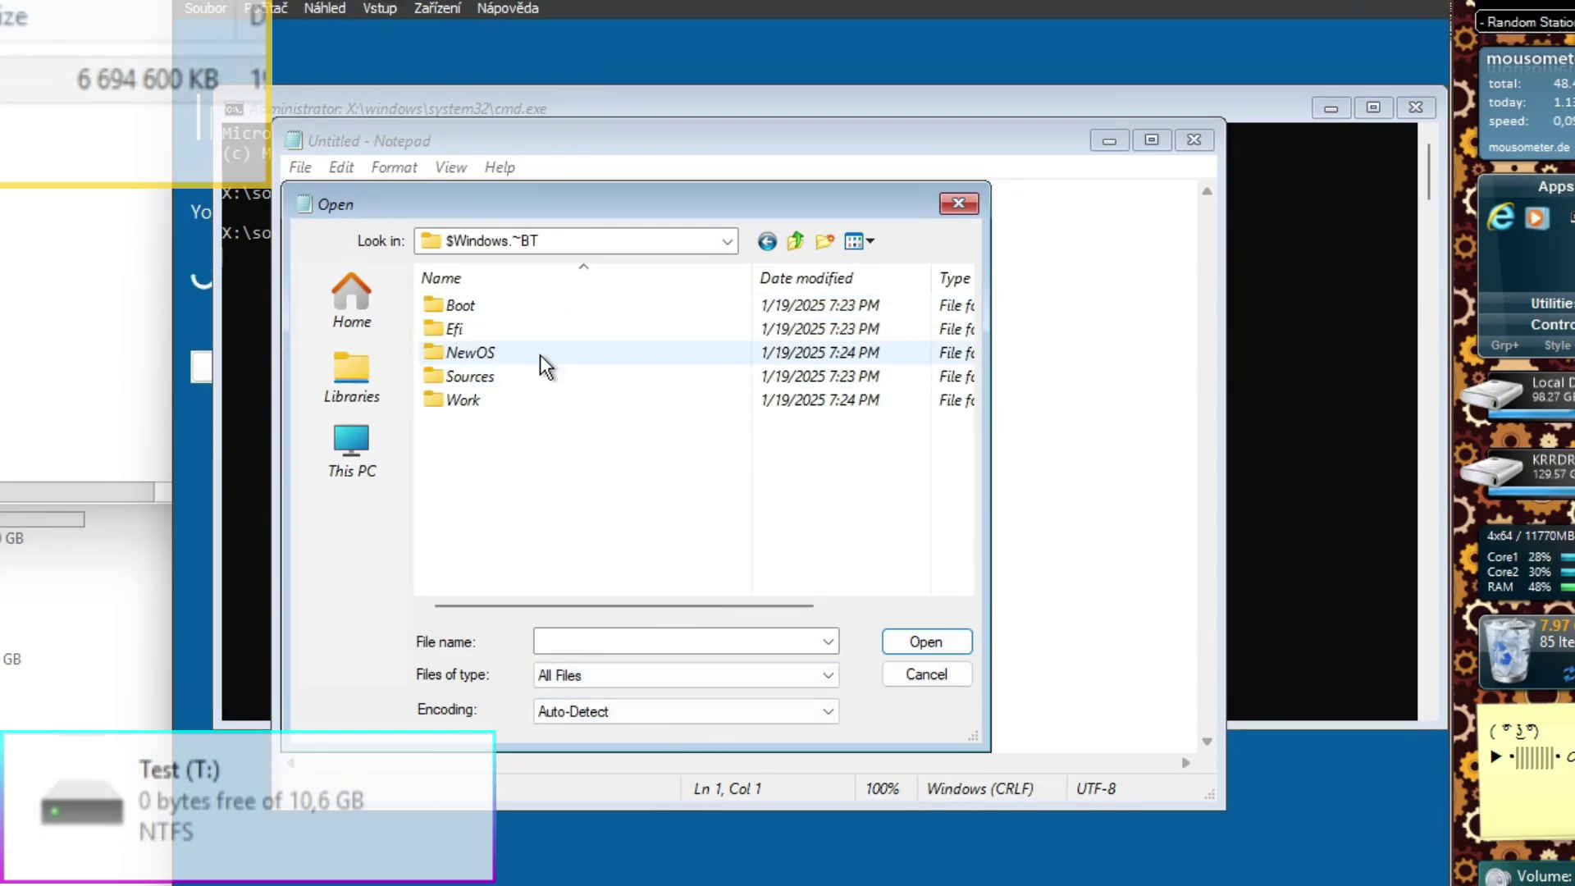
{"action": "double_click", "coordinate": [538, 356]}
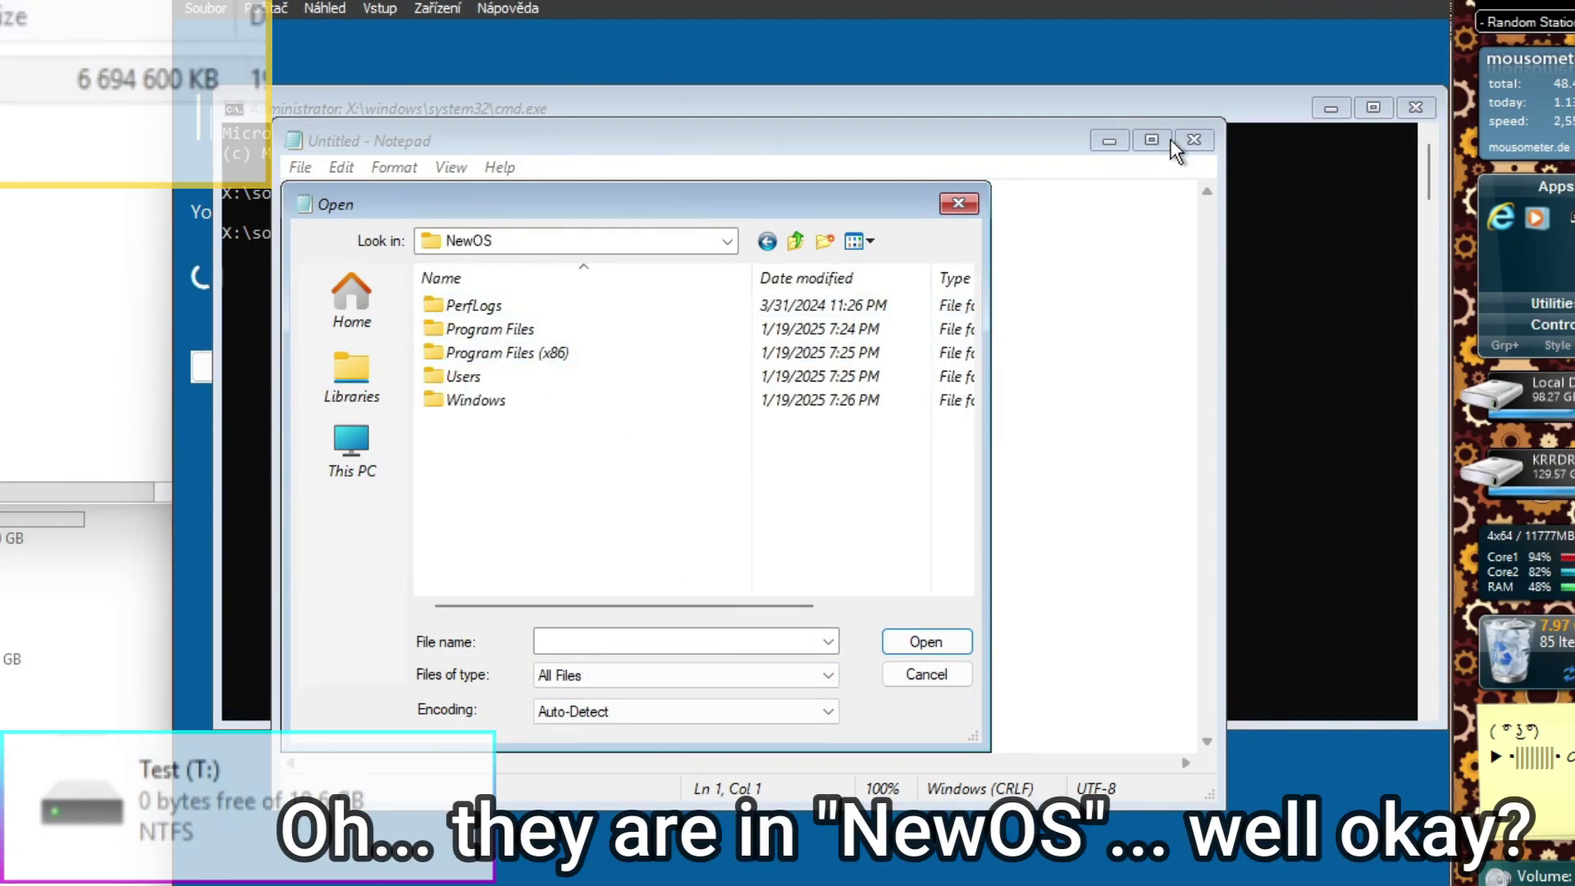
Look through the Windows folder inside NewOS and select the explorer file
{"action": "double_click", "coordinate": [500, 400]}
{"action": "scroll", "coordinate": [720, 421], "scroll_direction": "down", "scroll_amount": 20}
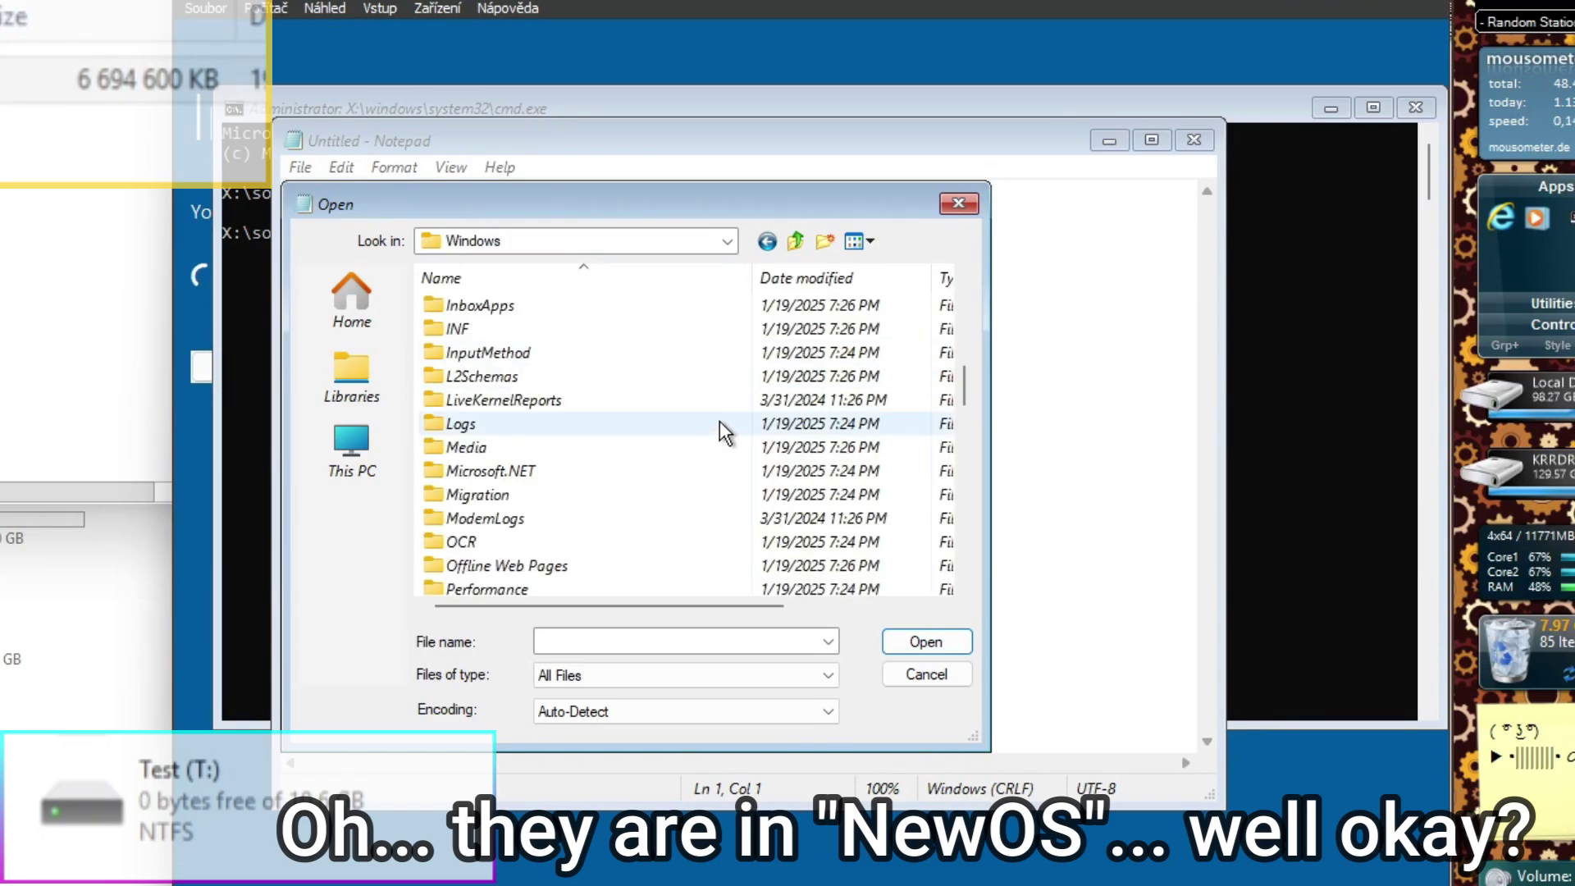
{"action": "scroll", "coordinate": [720, 421], "scroll_direction": "up", "scroll_amount": 3}
{"action": "left_click", "coordinate": [475, 494]}
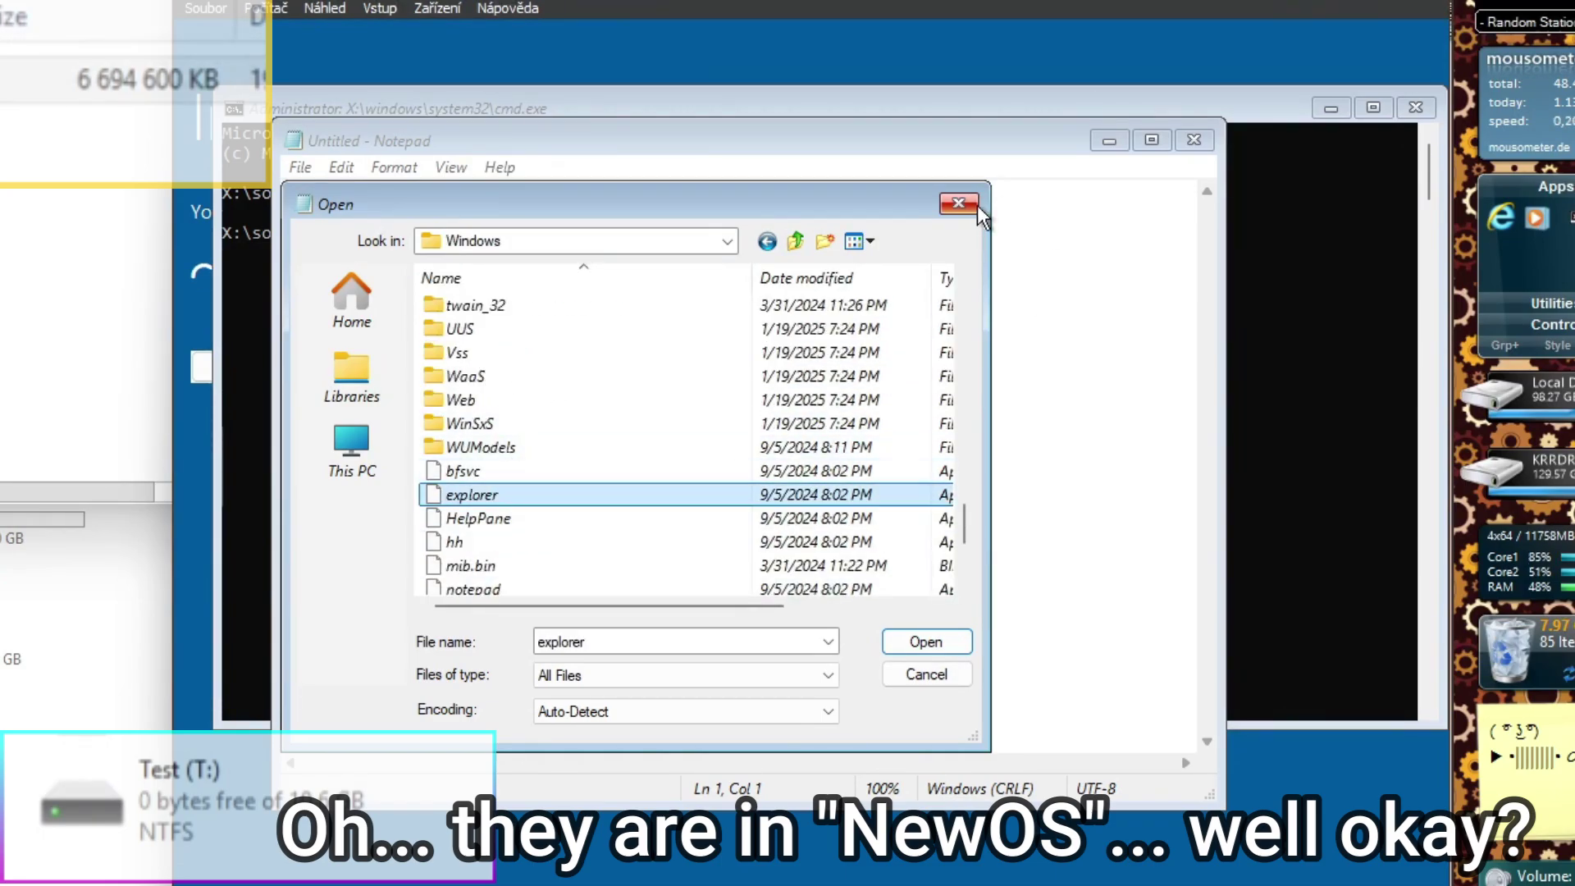
Cancel opening a file and close both Notepad and the command prompt in Windows Setup
{"action": "left_click", "coordinate": [957, 203]}
{"action": "left_click", "coordinate": [947, 587]}
{"action": "left_click", "coordinate": [1194, 140]}
{"action": "left_click", "coordinate": [1423, 109]}
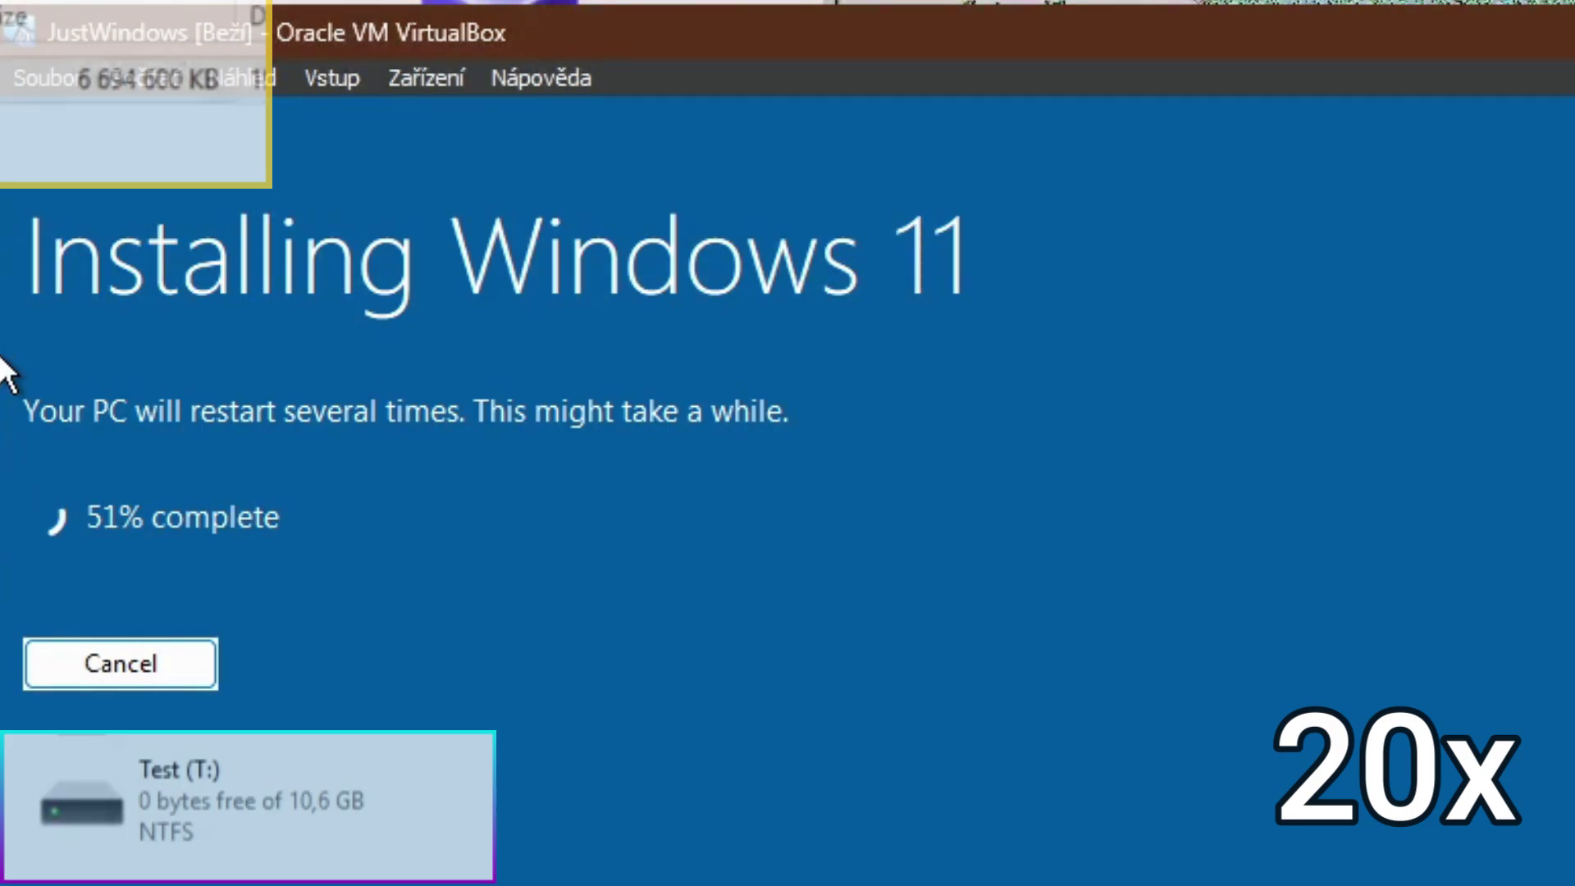
Open the JustWindows machine's log and examine VBox.log from its first lines down to the repeated error entries
{"action": "left_click", "coordinate": [32, 78]}
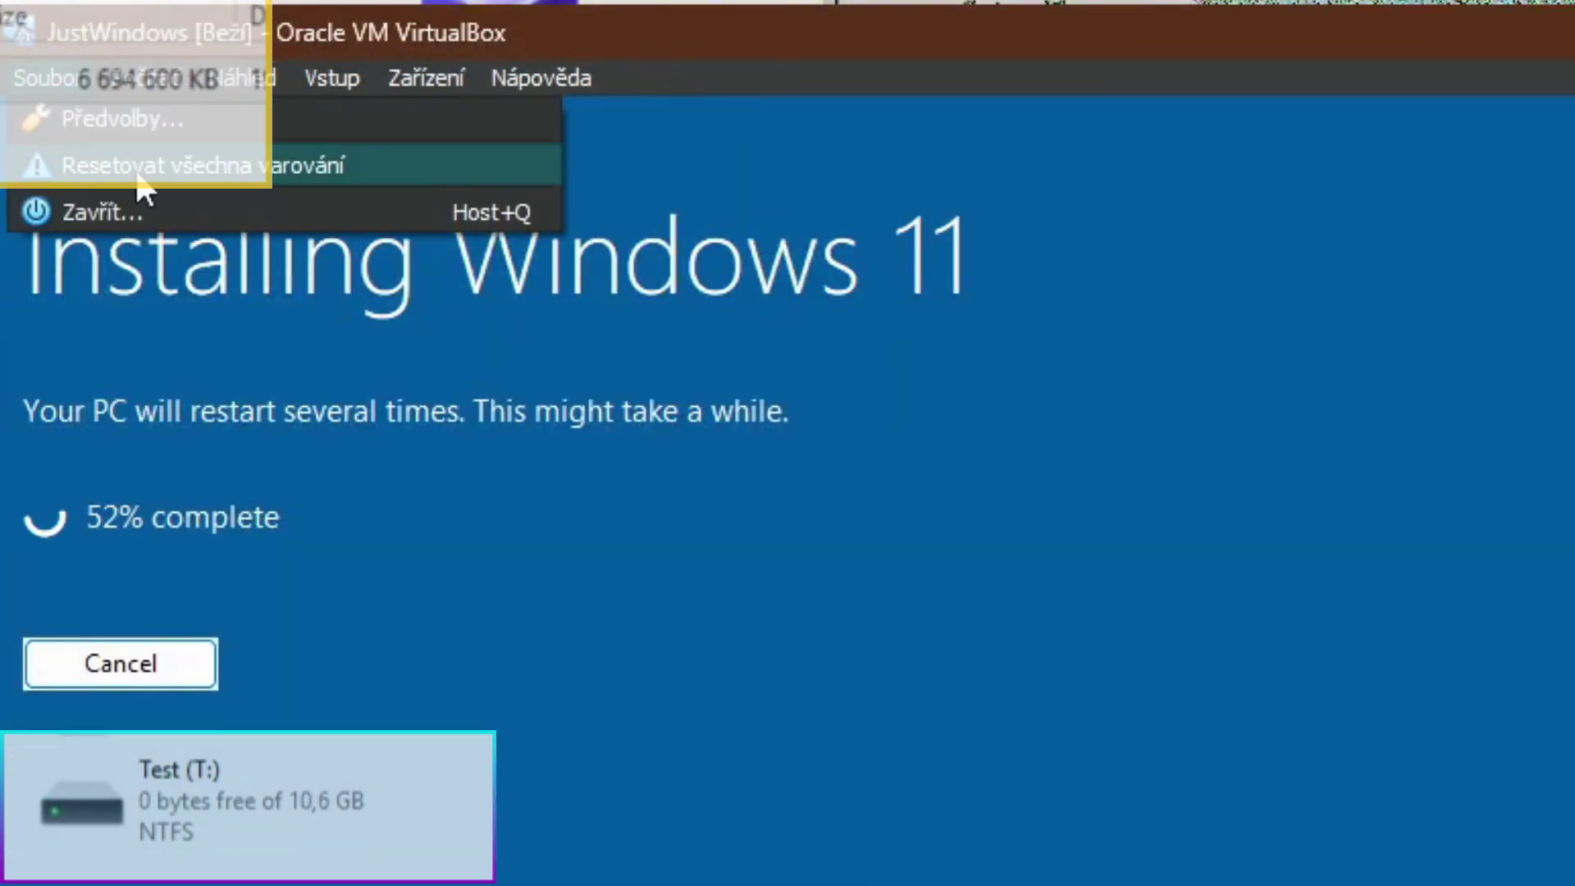
{"action": "left_click", "coordinate": [136, 78]}
{"action": "left_click", "coordinate": [239, 310]}
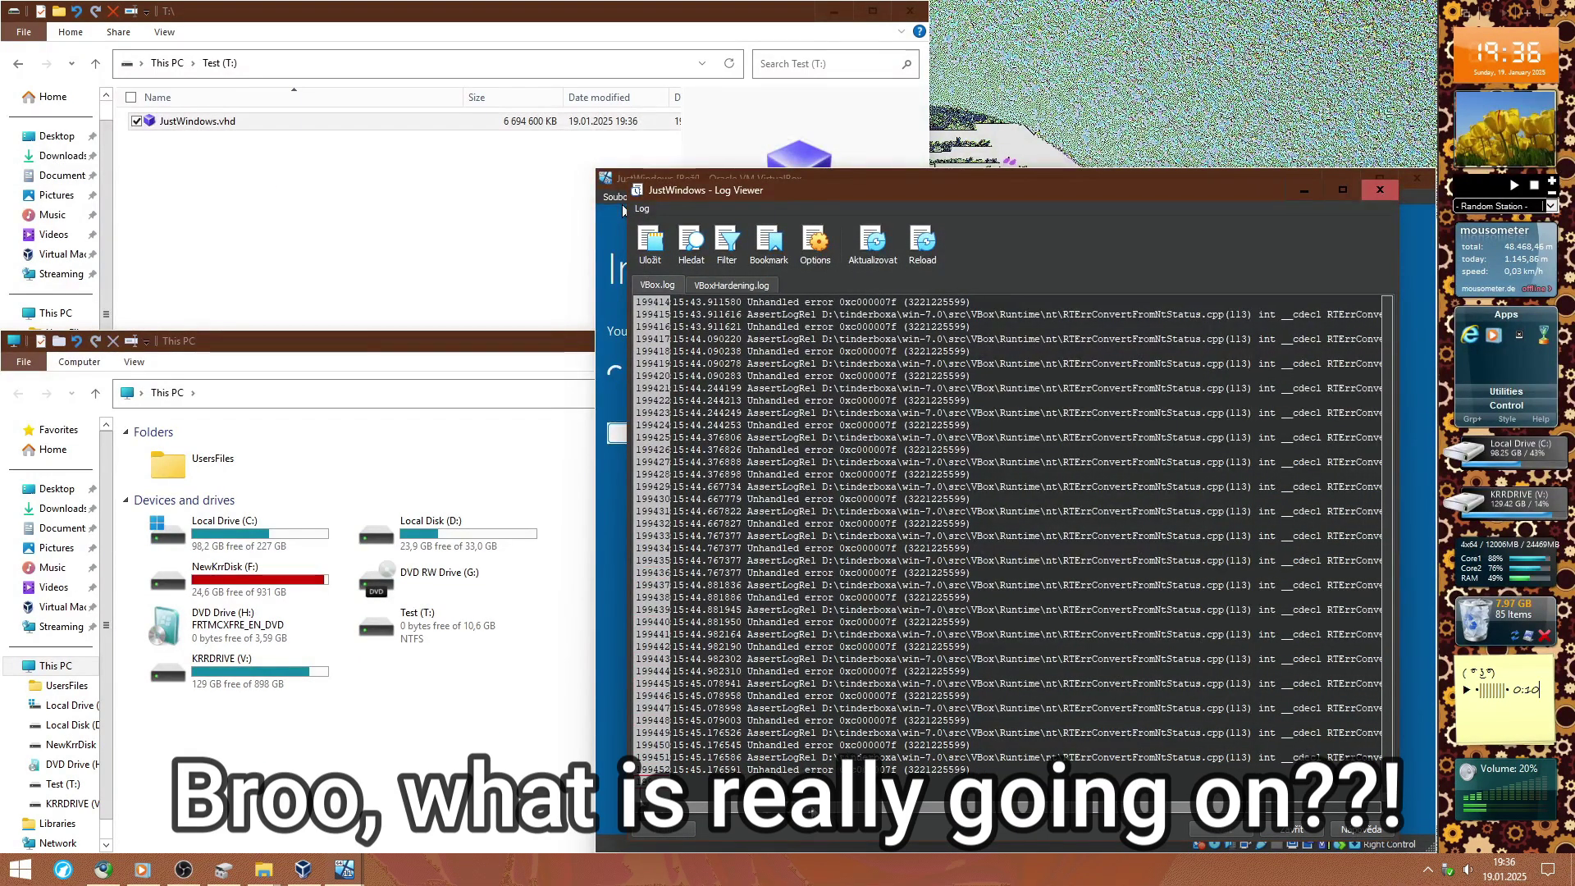
{"action": "scroll", "coordinate": [1079, 699], "scroll_direction": "up", "scroll_amount": 15}
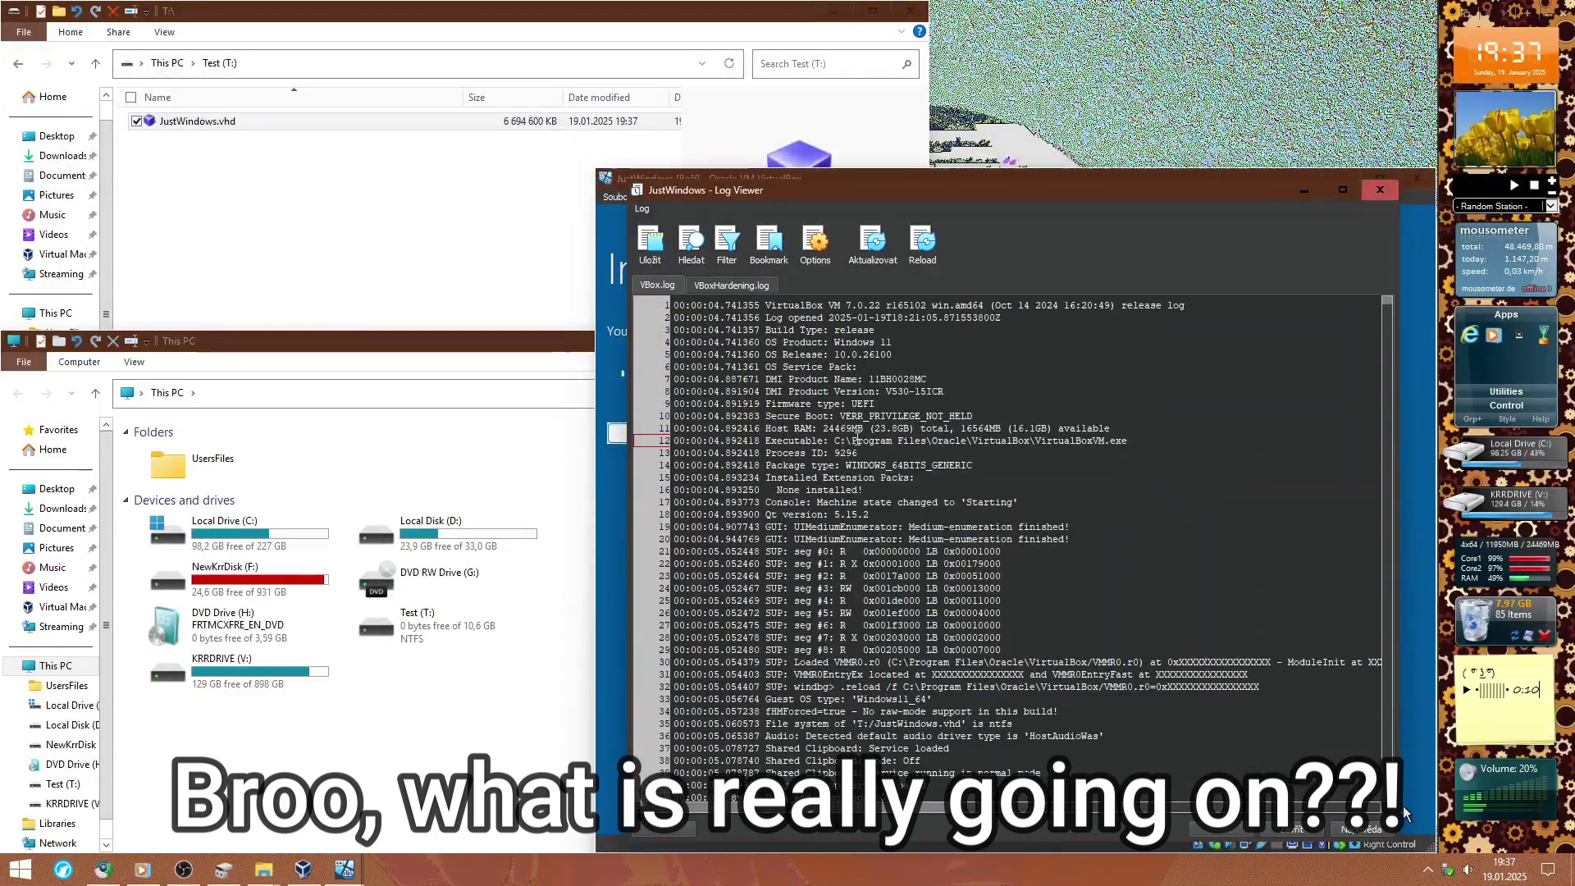
{"action": "scroll", "coordinate": [856, 441], "scroll_direction": "down", "scroll_amount": 20}
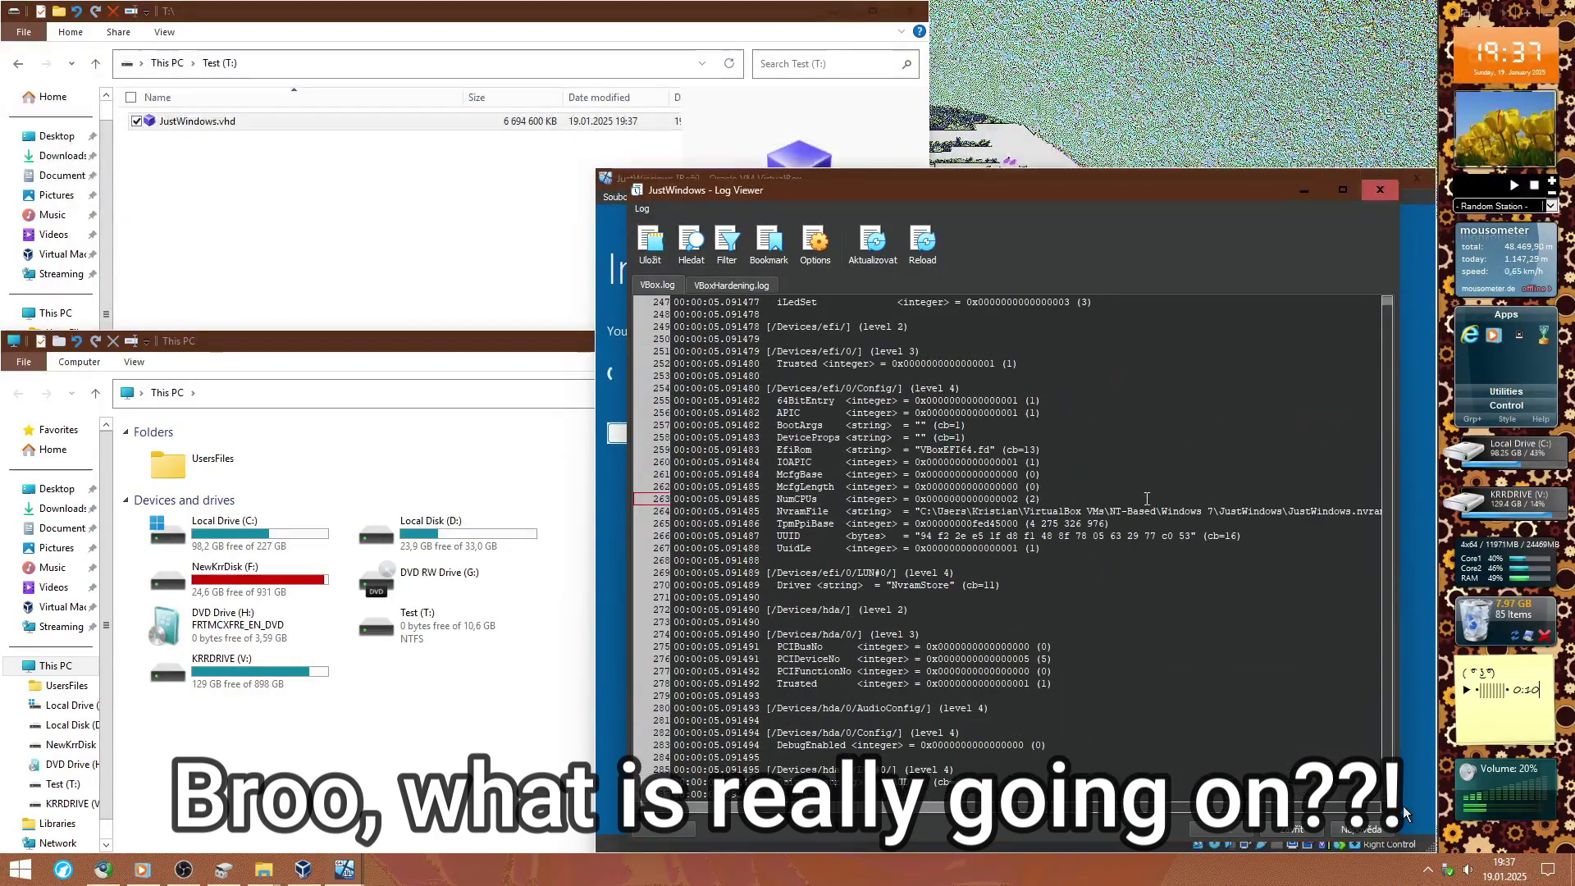
{"action": "scroll", "coordinate": [1147, 499], "scroll_direction": "down", "scroll_amount": 20}
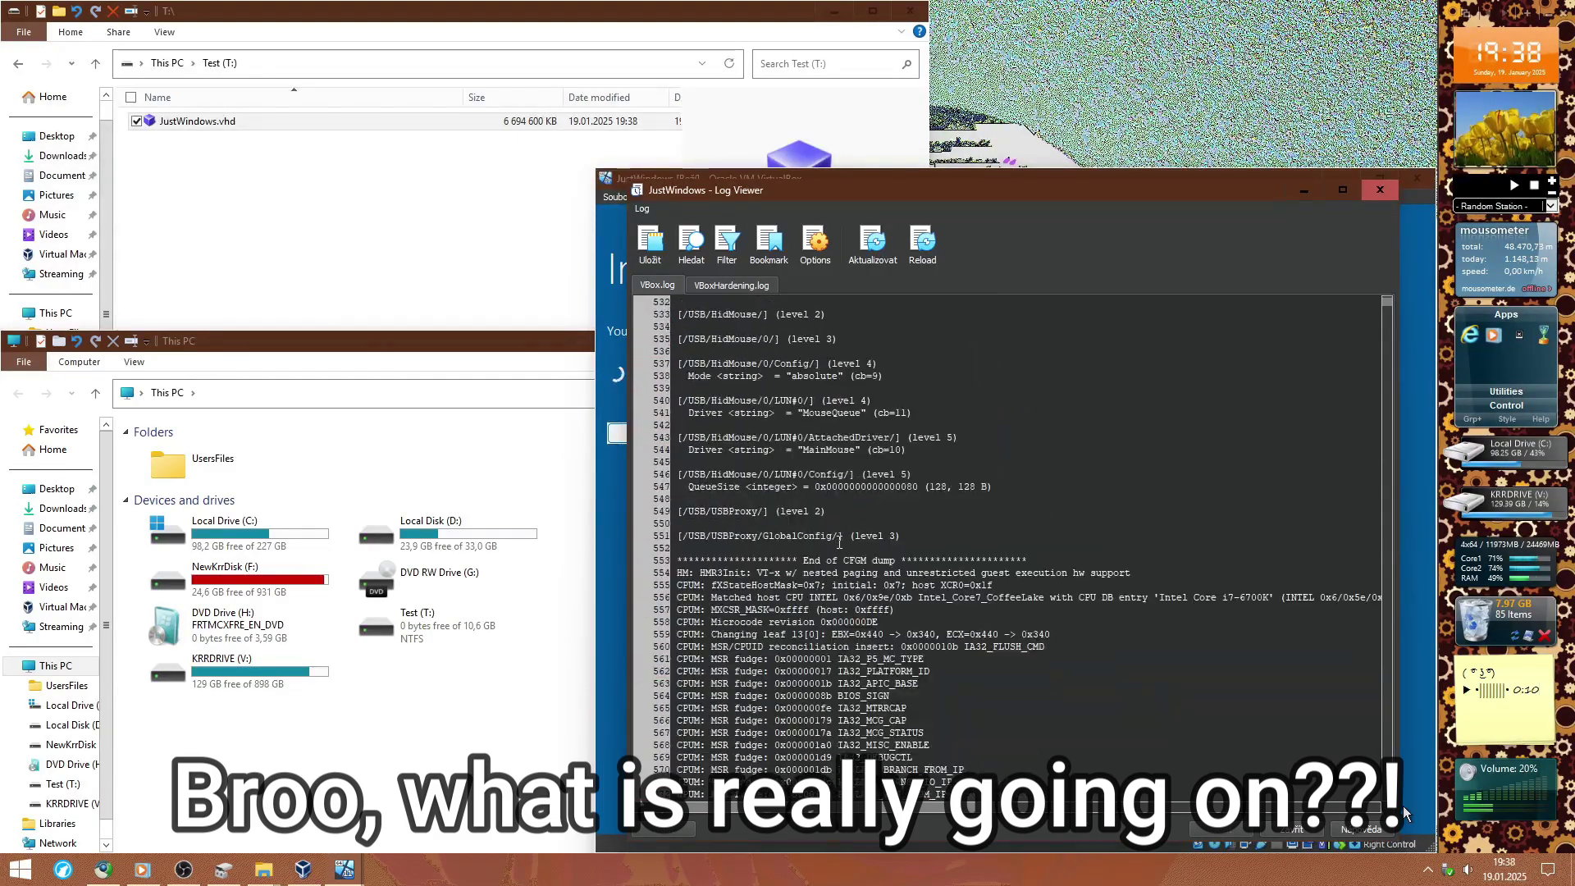
{"action": "scroll", "coordinate": [836, 574], "scroll_direction": "down", "scroll_amount": 20}
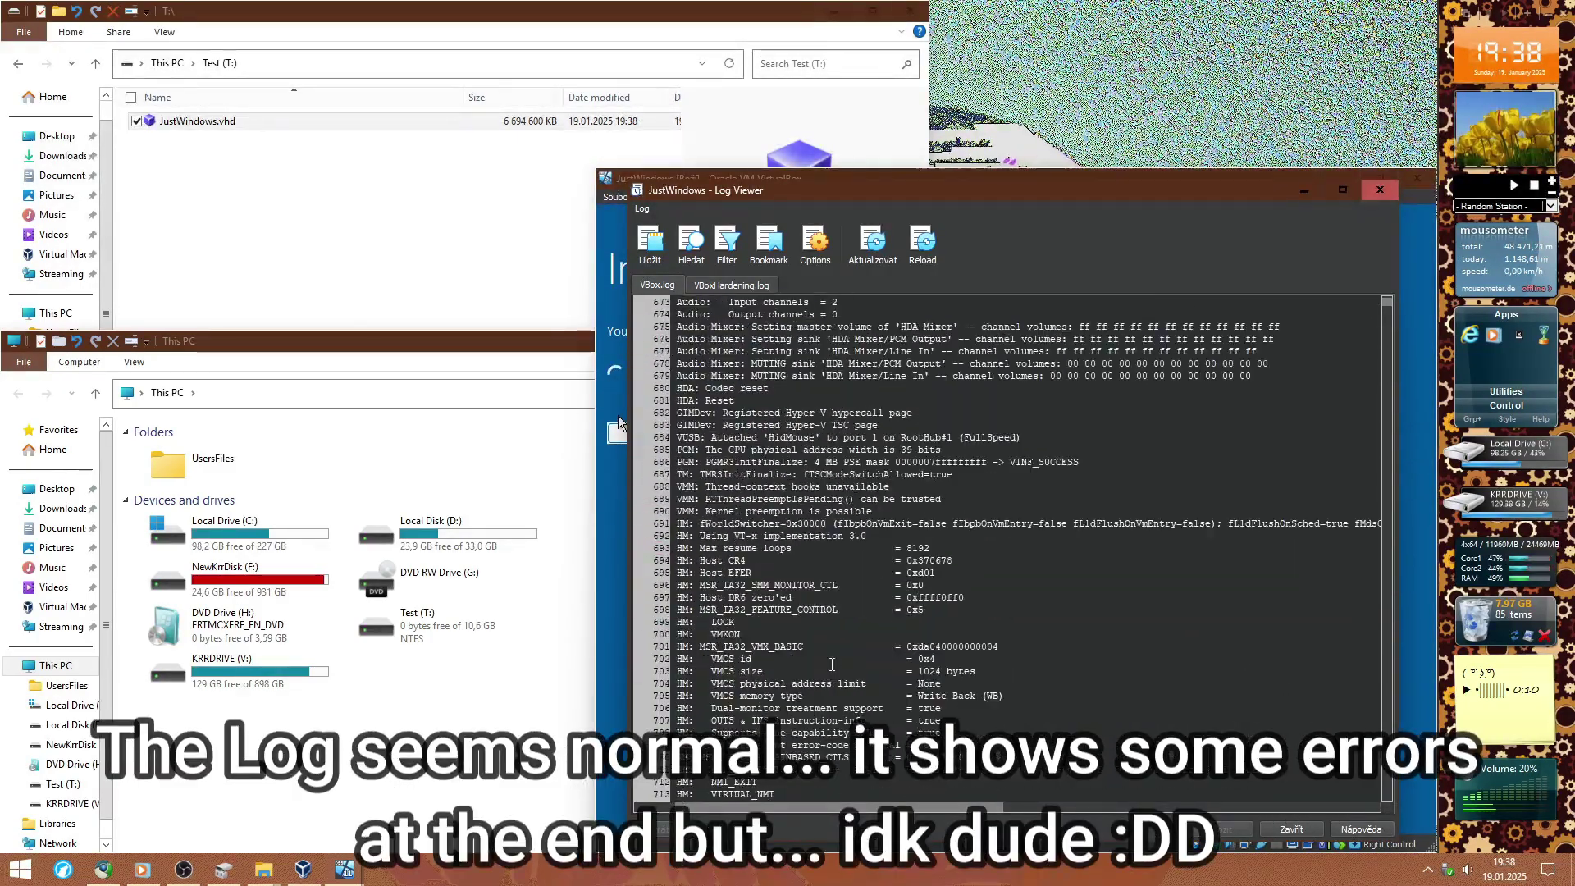
{"action": "scroll", "coordinate": [831, 664], "scroll_direction": "down", "scroll_amount": 20}
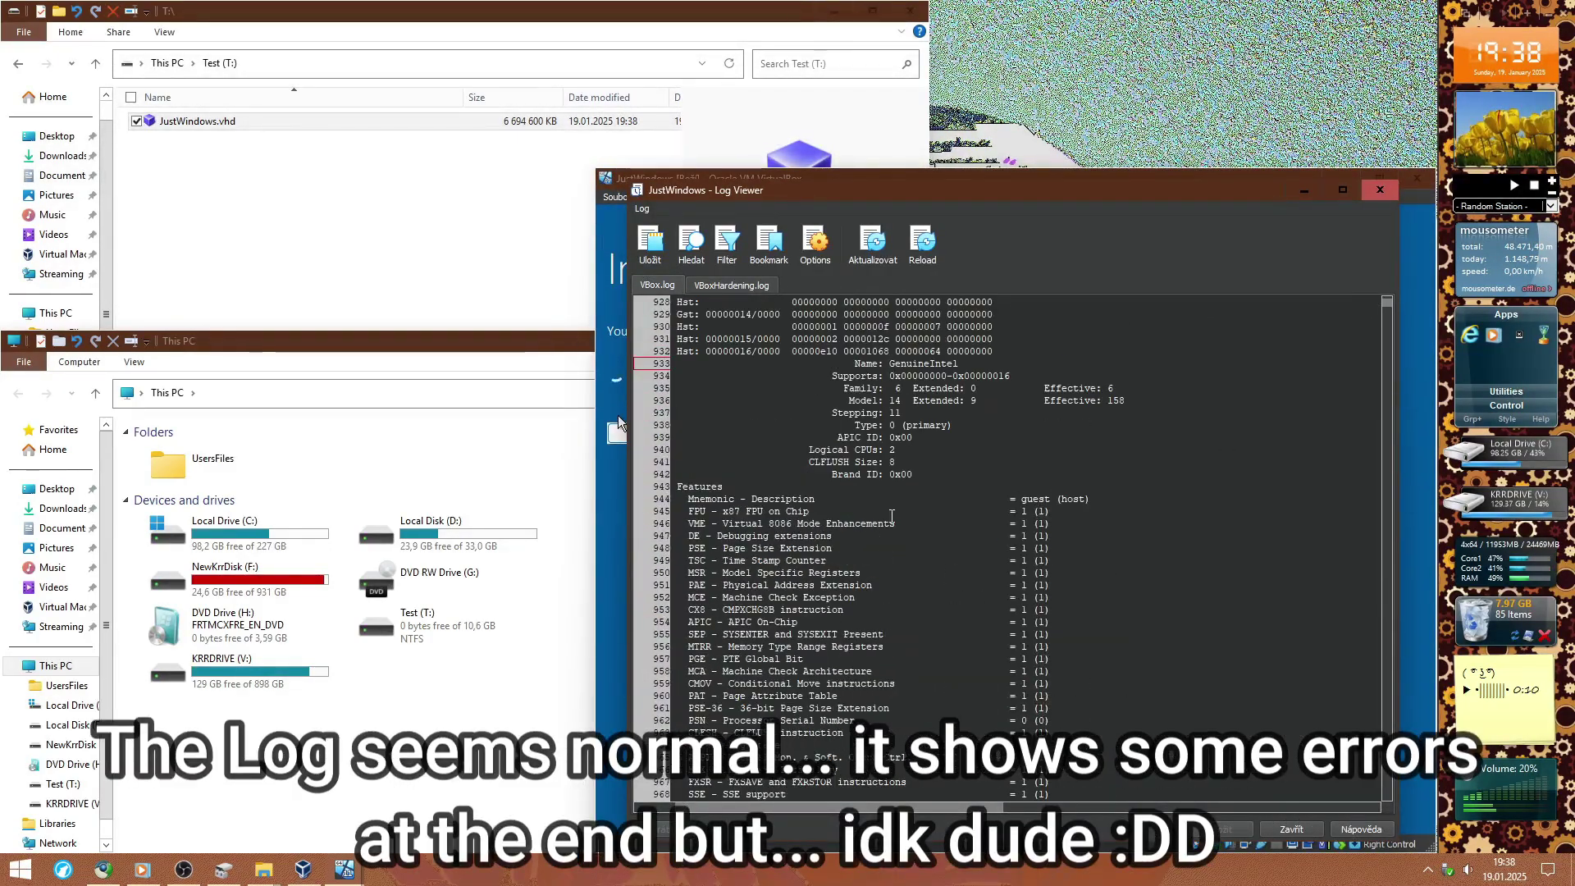
{"action": "scroll", "coordinate": [892, 515], "scroll_direction": "down", "scroll_amount": 20}
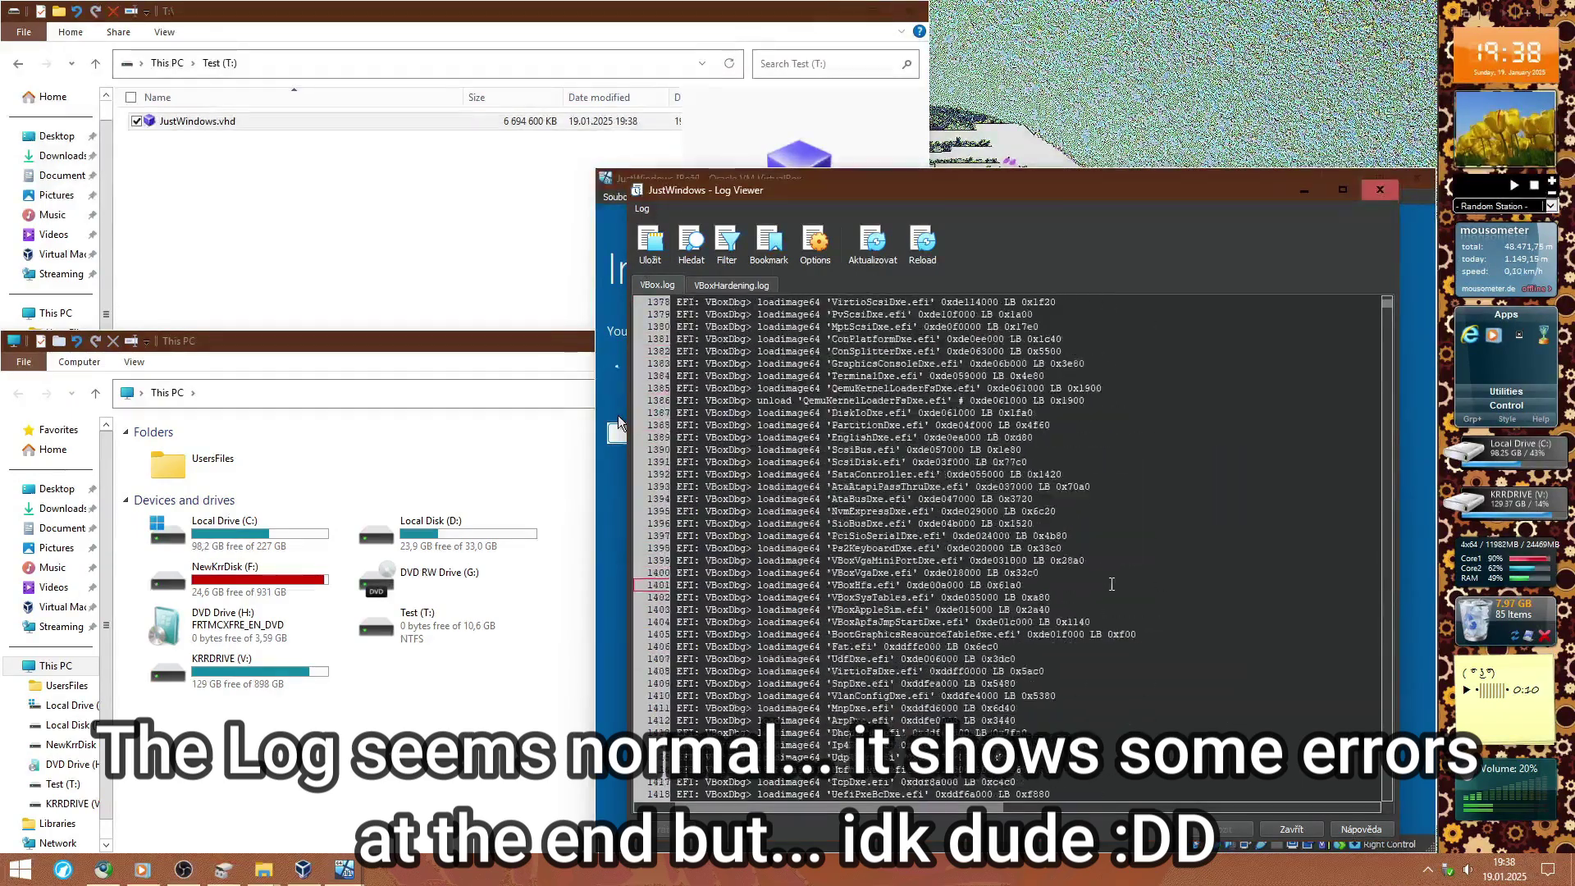
{"action": "scroll", "coordinate": [1111, 583], "scroll_direction": "down", "scroll_amount": 20}
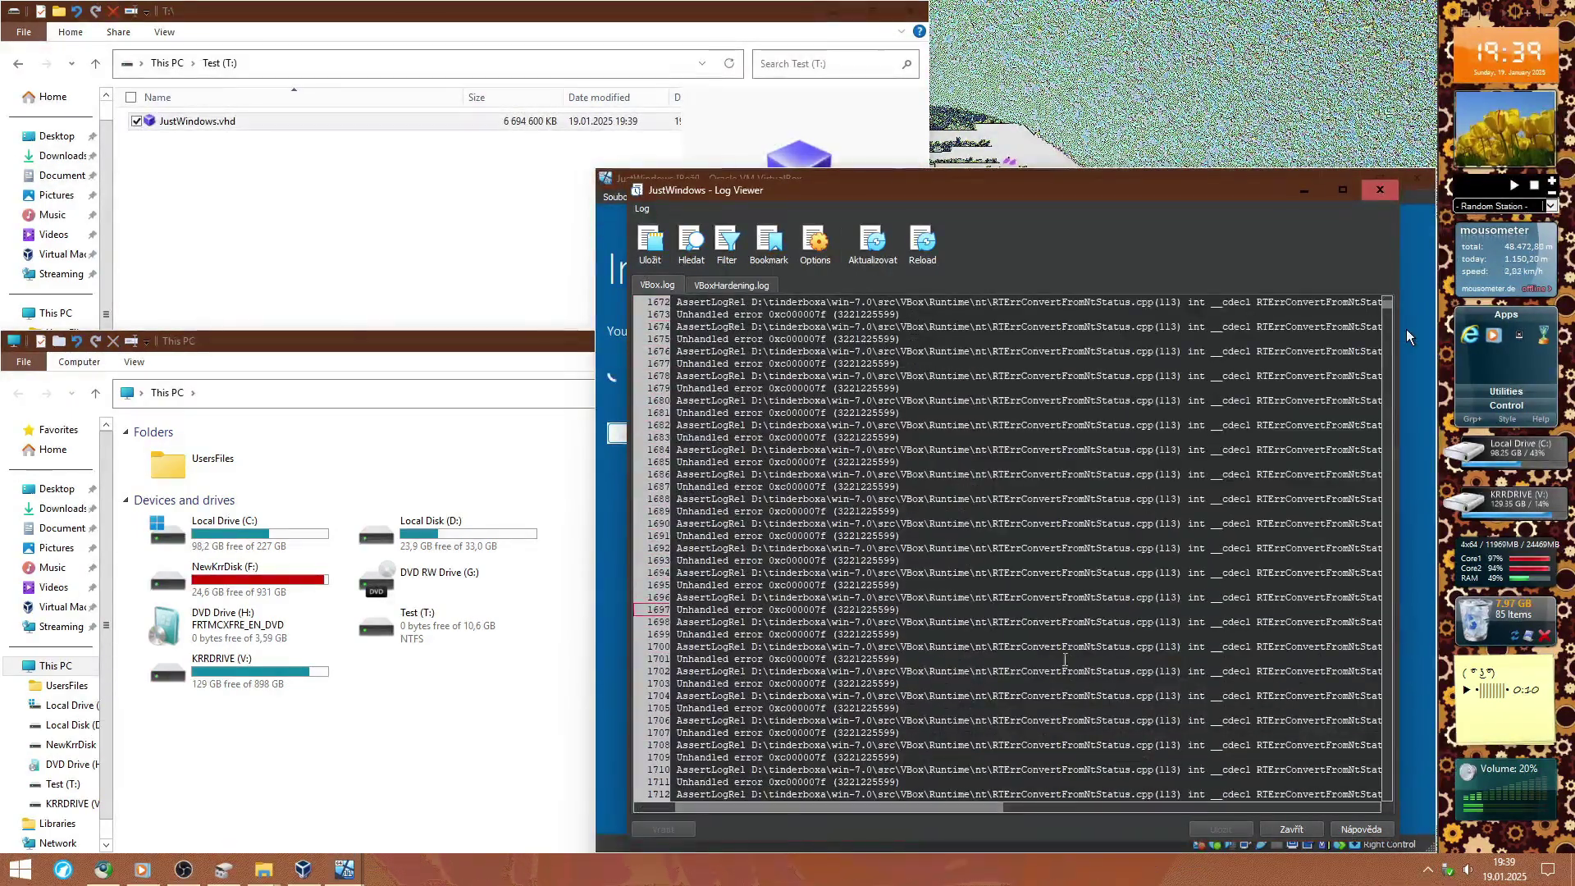
Close the JustWindows Log Viewer and refresh the Test (T:) folder
{"action": "left_click", "coordinate": [376, 533]}
{"action": "left_click", "coordinate": [1379, 189]}
{"action": "left_click", "coordinate": [1209, 197]}
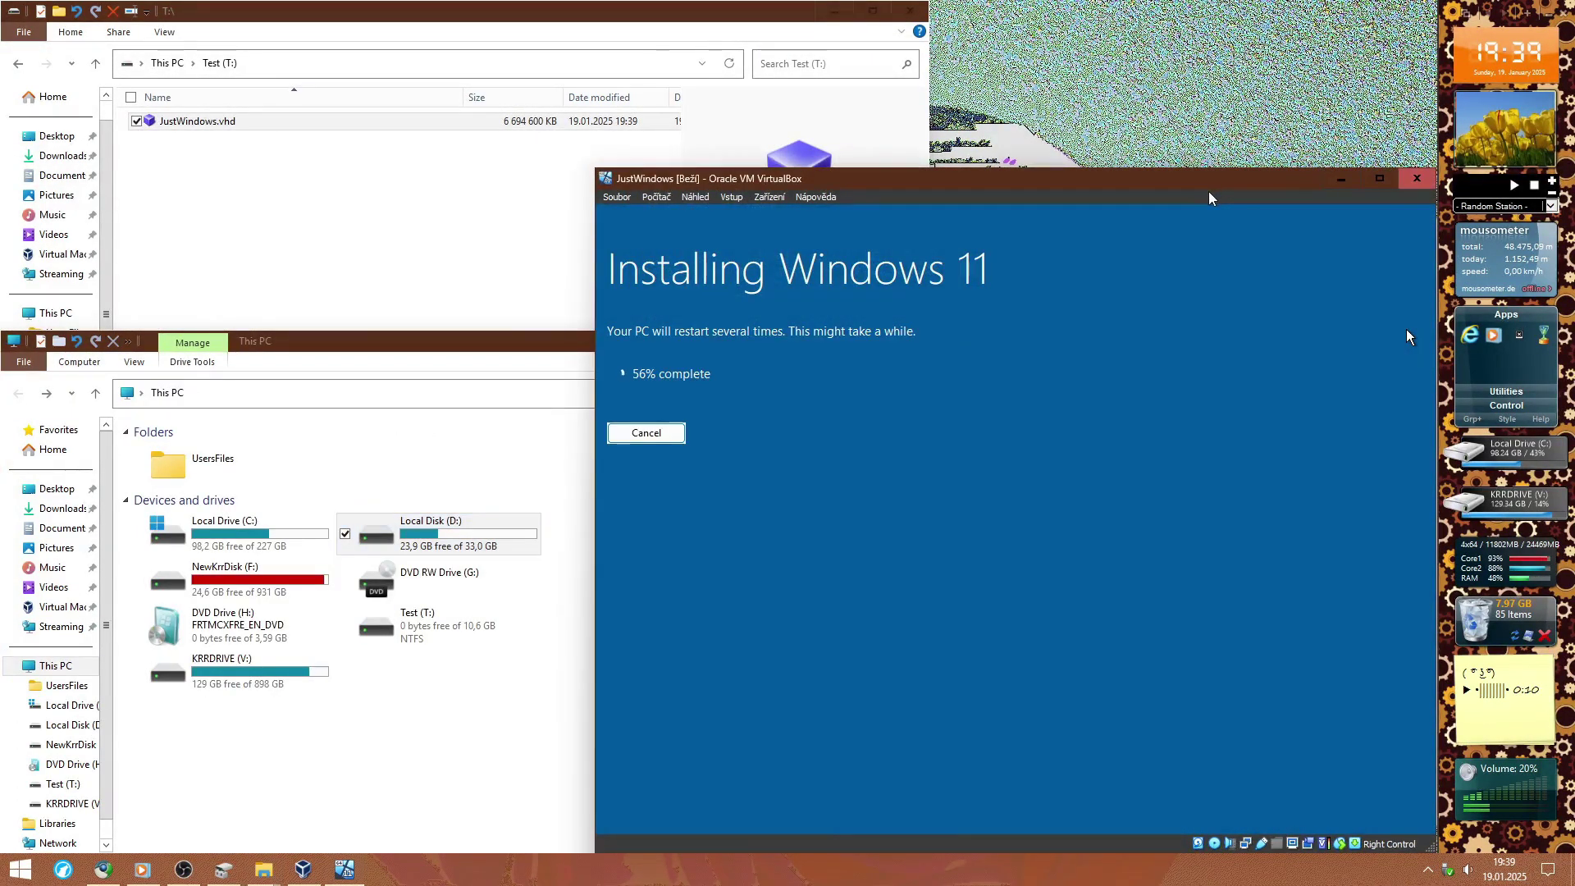
{"action": "left_click", "coordinate": [729, 66]}
{"action": "left_click", "coordinate": [545, 748]}
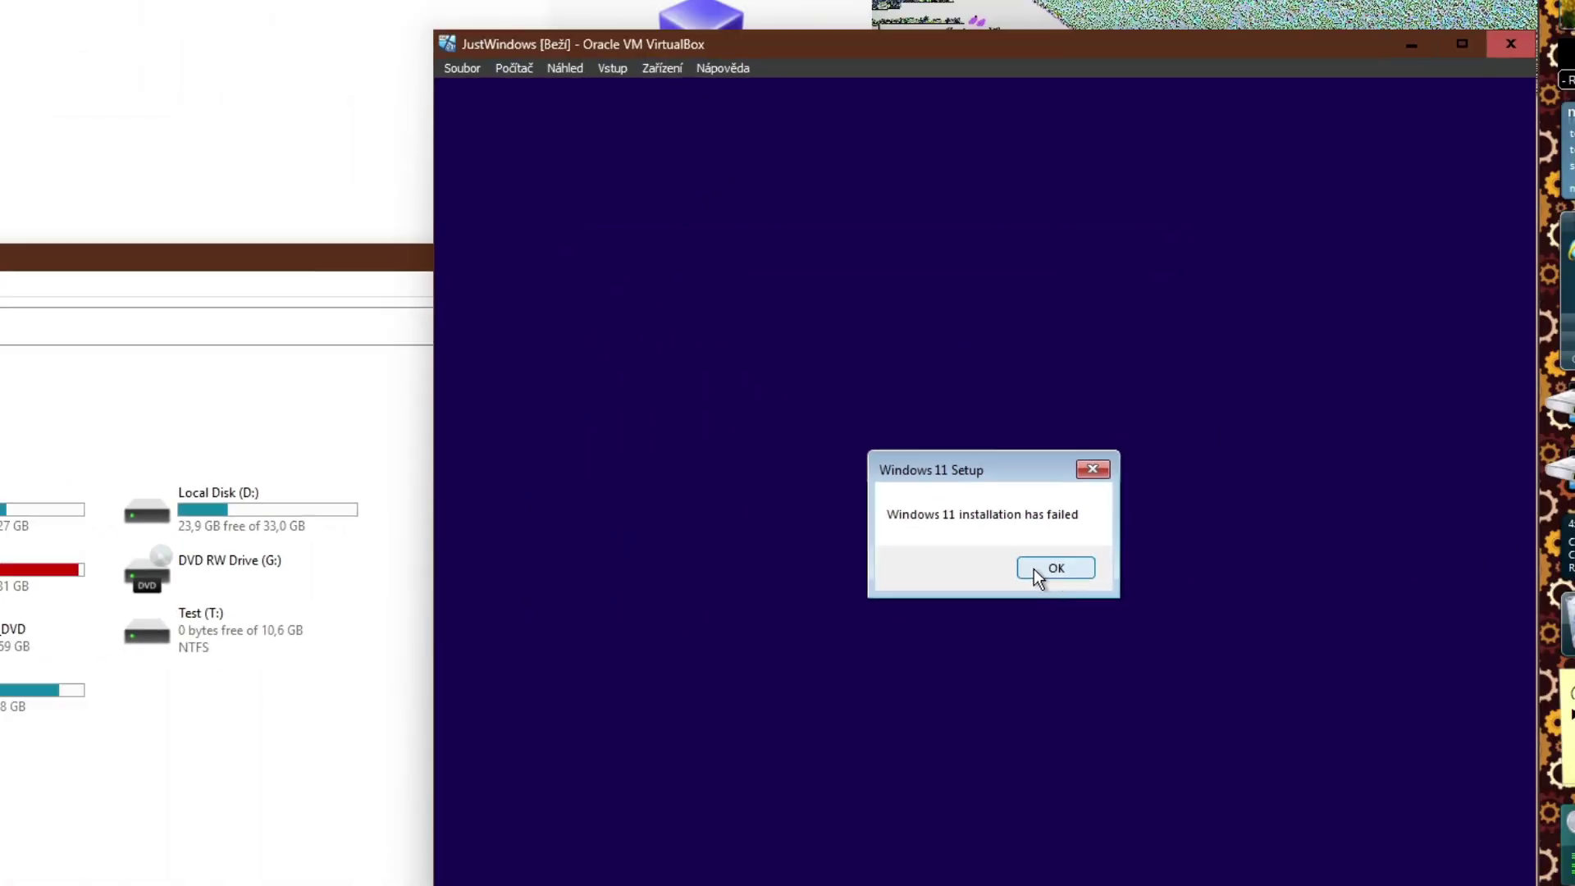
Dismiss the Windows 11 Setup message and close the JustWindows virtual machine, powering it off
{"action": "left_click", "coordinate": [952, 502]}
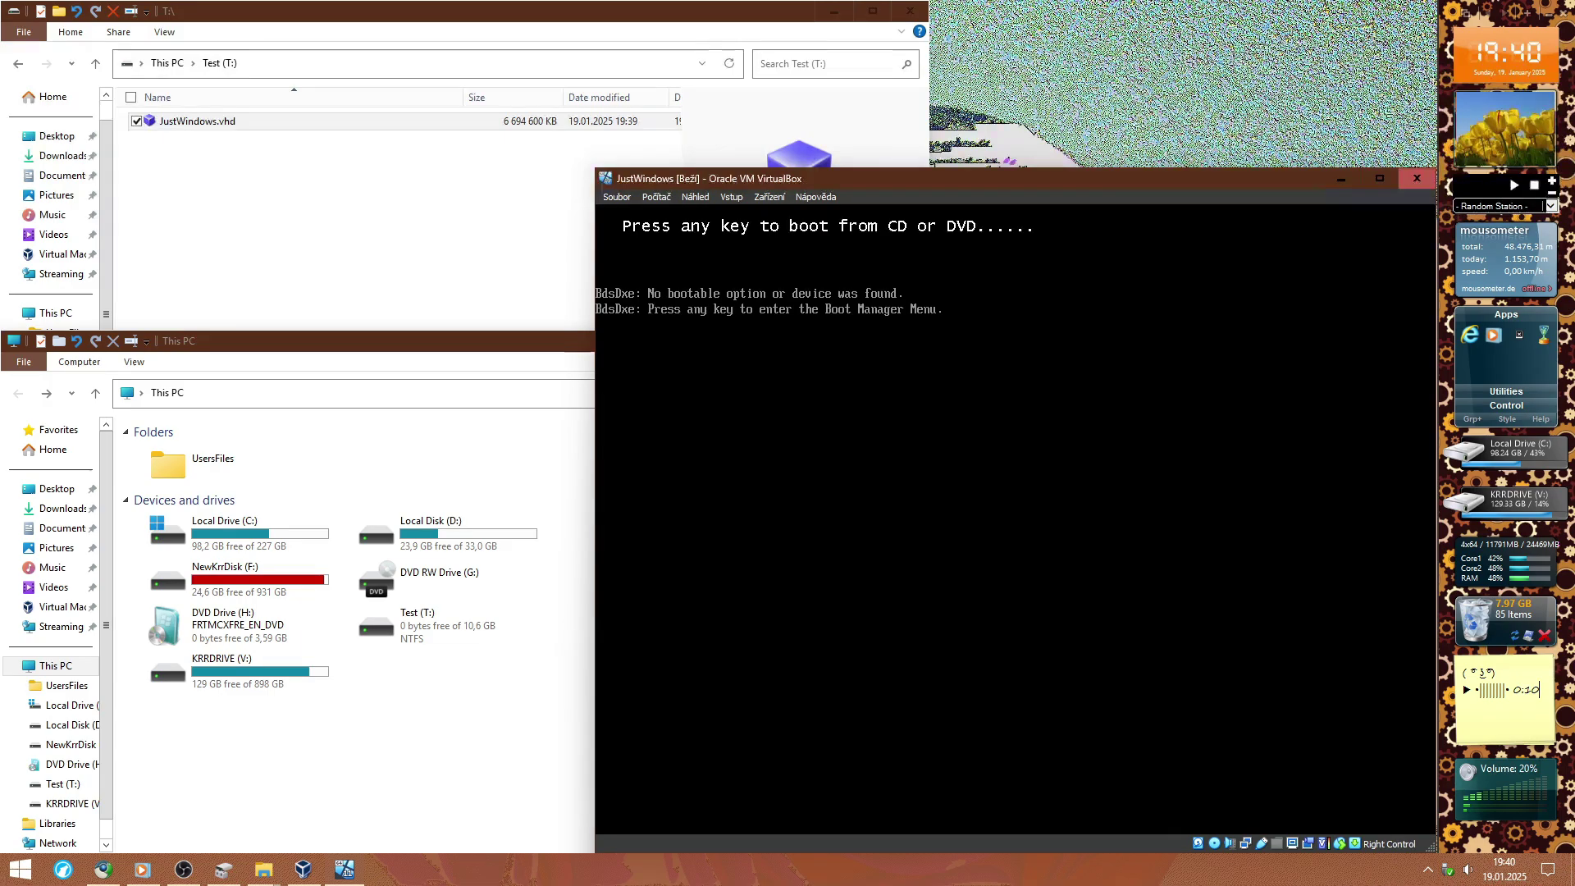
{"action": "left_click", "coordinate": [731, 64]}
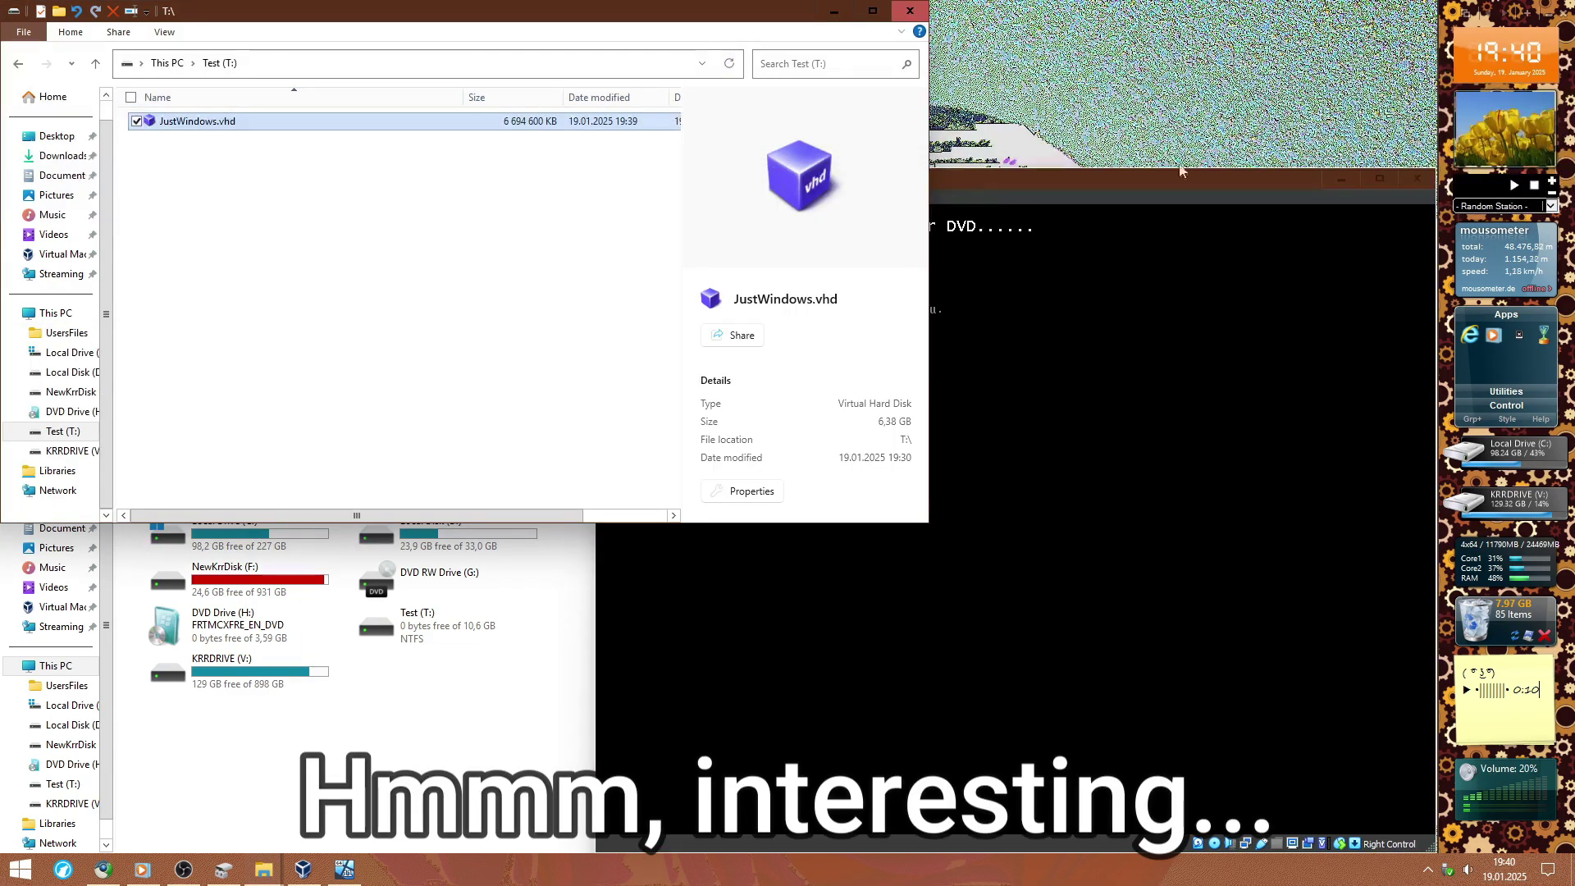
{"action": "left_click", "coordinate": [1416, 178]}
{"action": "left_click", "coordinate": [943, 558]}
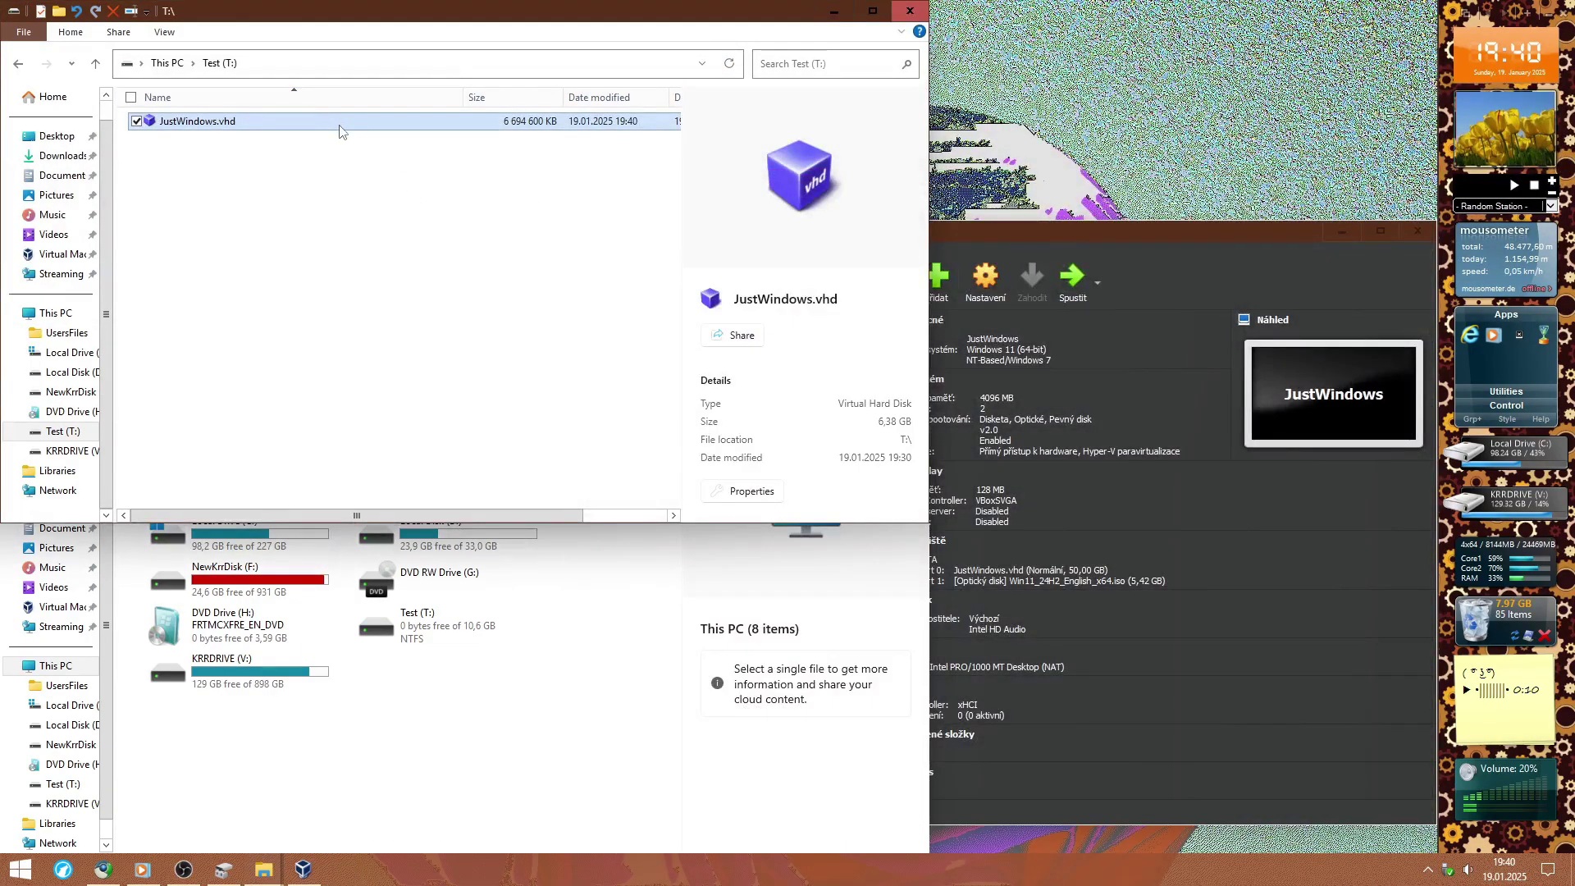
Open JustWindows.vhd from Test (T:) as an archive in 7-Zip and enter 2.Basic data partition.ntfs
{"action": "right_click", "coordinate": [351, 123]}
{"action": "right_click", "coordinate": [218, 120]}
{"action": "mouse_move", "coordinate": [301, 200]}
{"action": "left_click", "coordinate": [443, 201]}
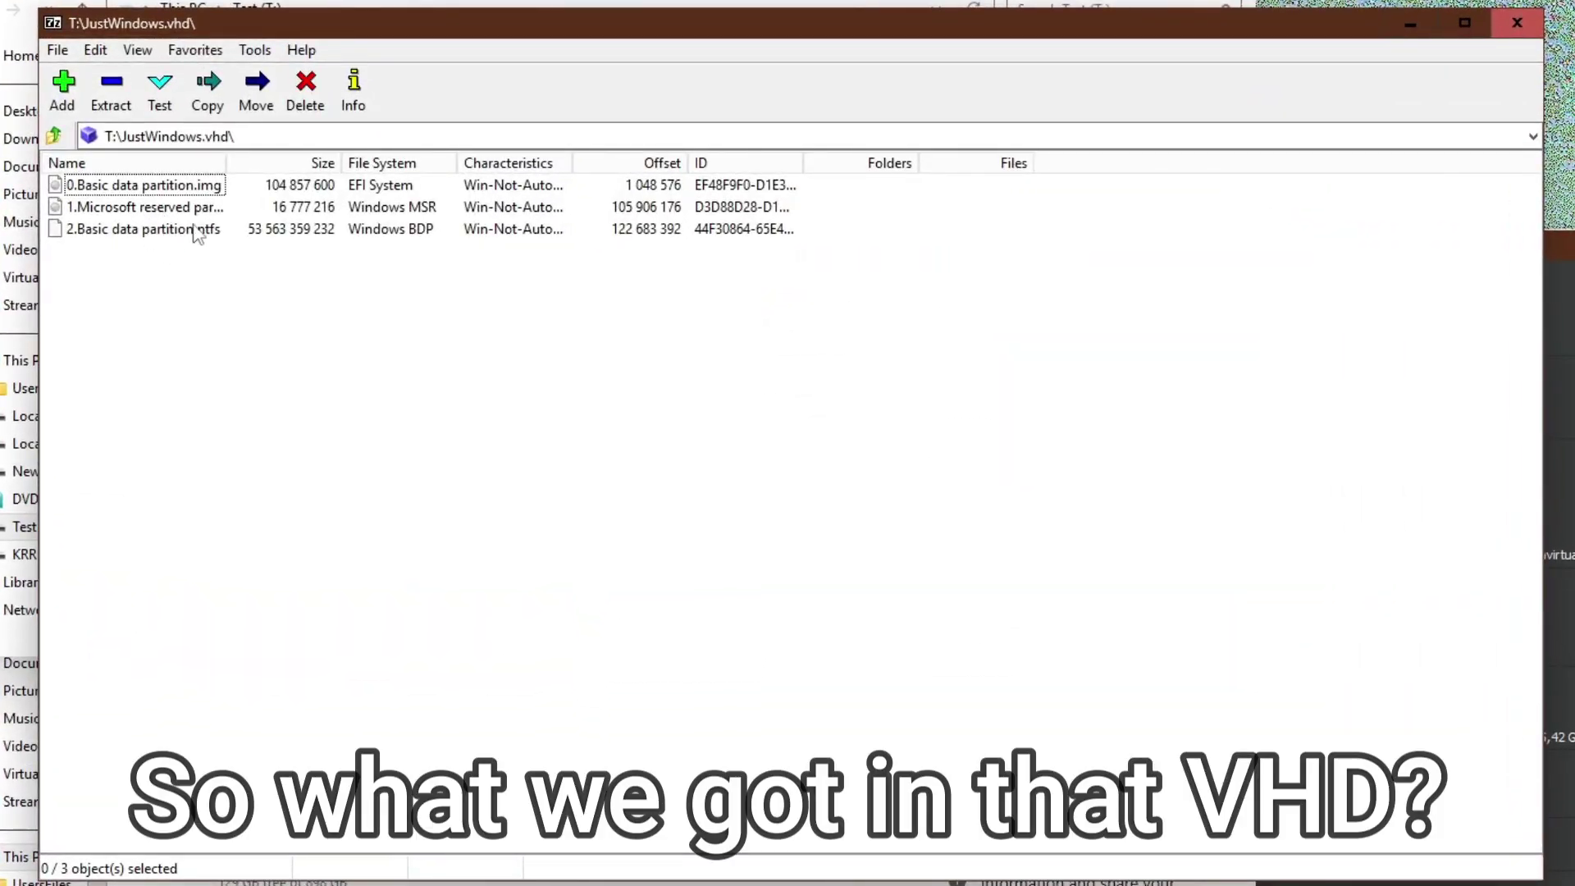
{"action": "left_click", "coordinate": [154, 232]}
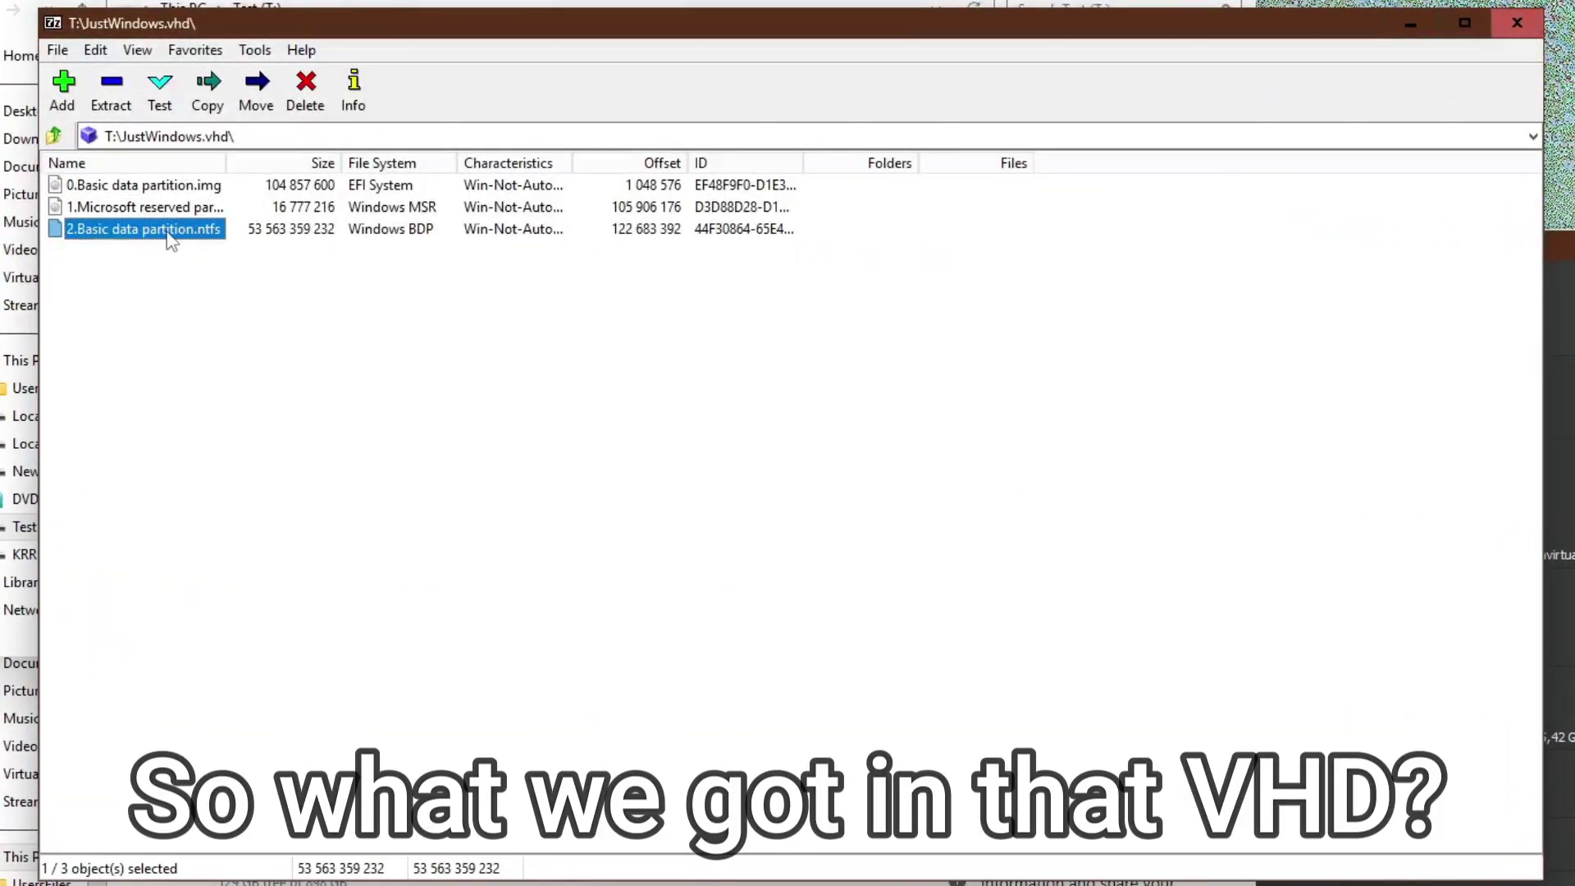
{"action": "right_click", "coordinate": [170, 237]}
{"action": "left_click", "coordinate": [205, 275]}
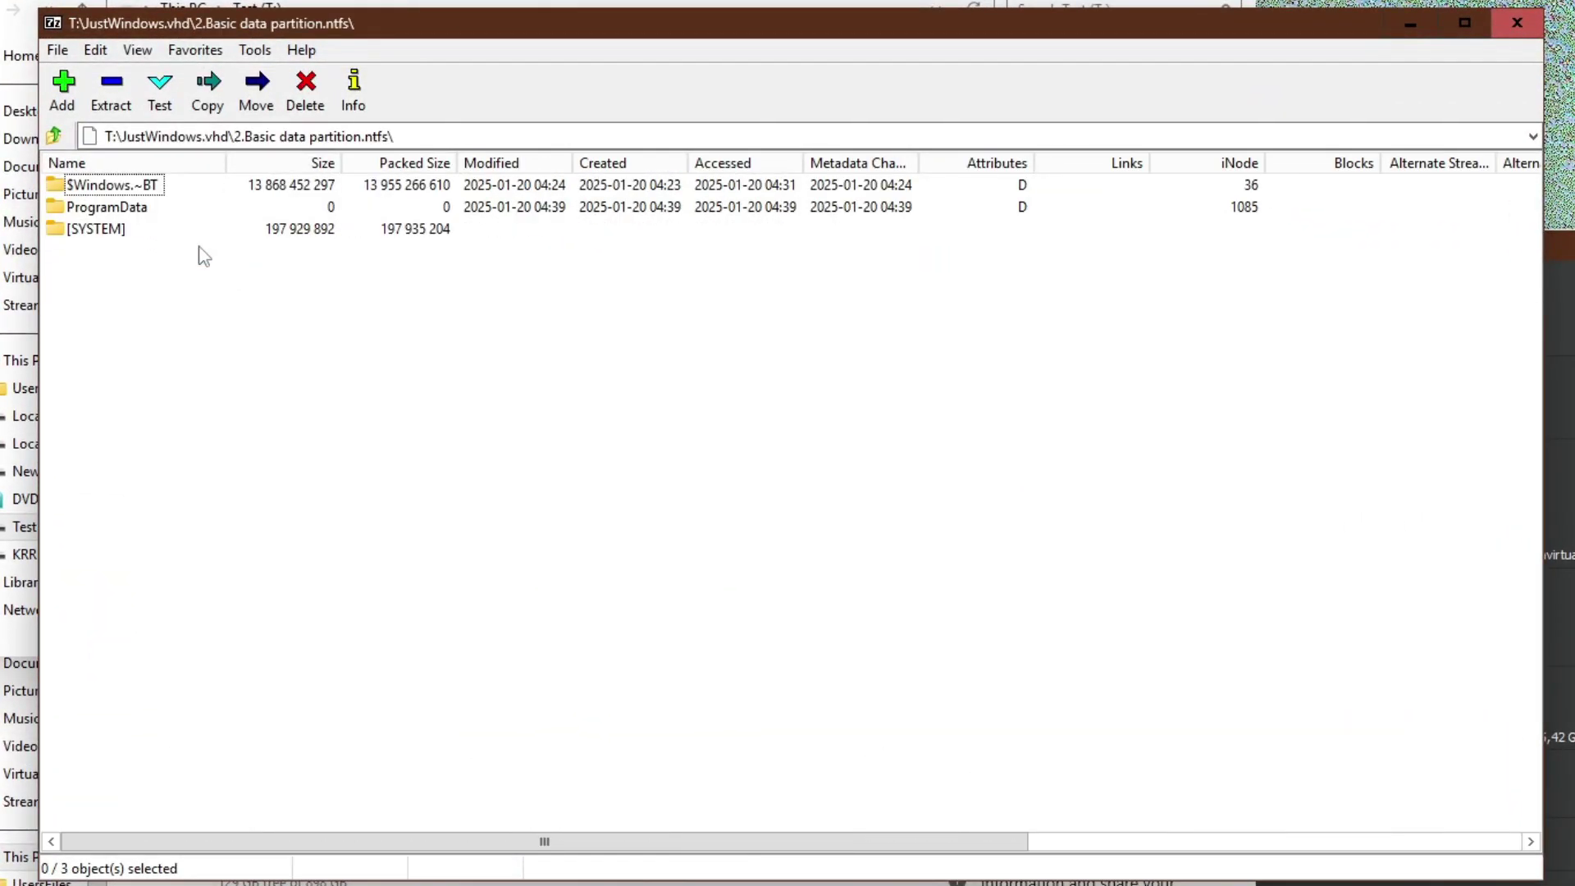
Browse into $Windows.~BT, NewOS and its Windows folder, and look through the contents down to the program files
{"action": "double_click", "coordinate": [115, 190]}
{"action": "double_click", "coordinate": [103, 229]}
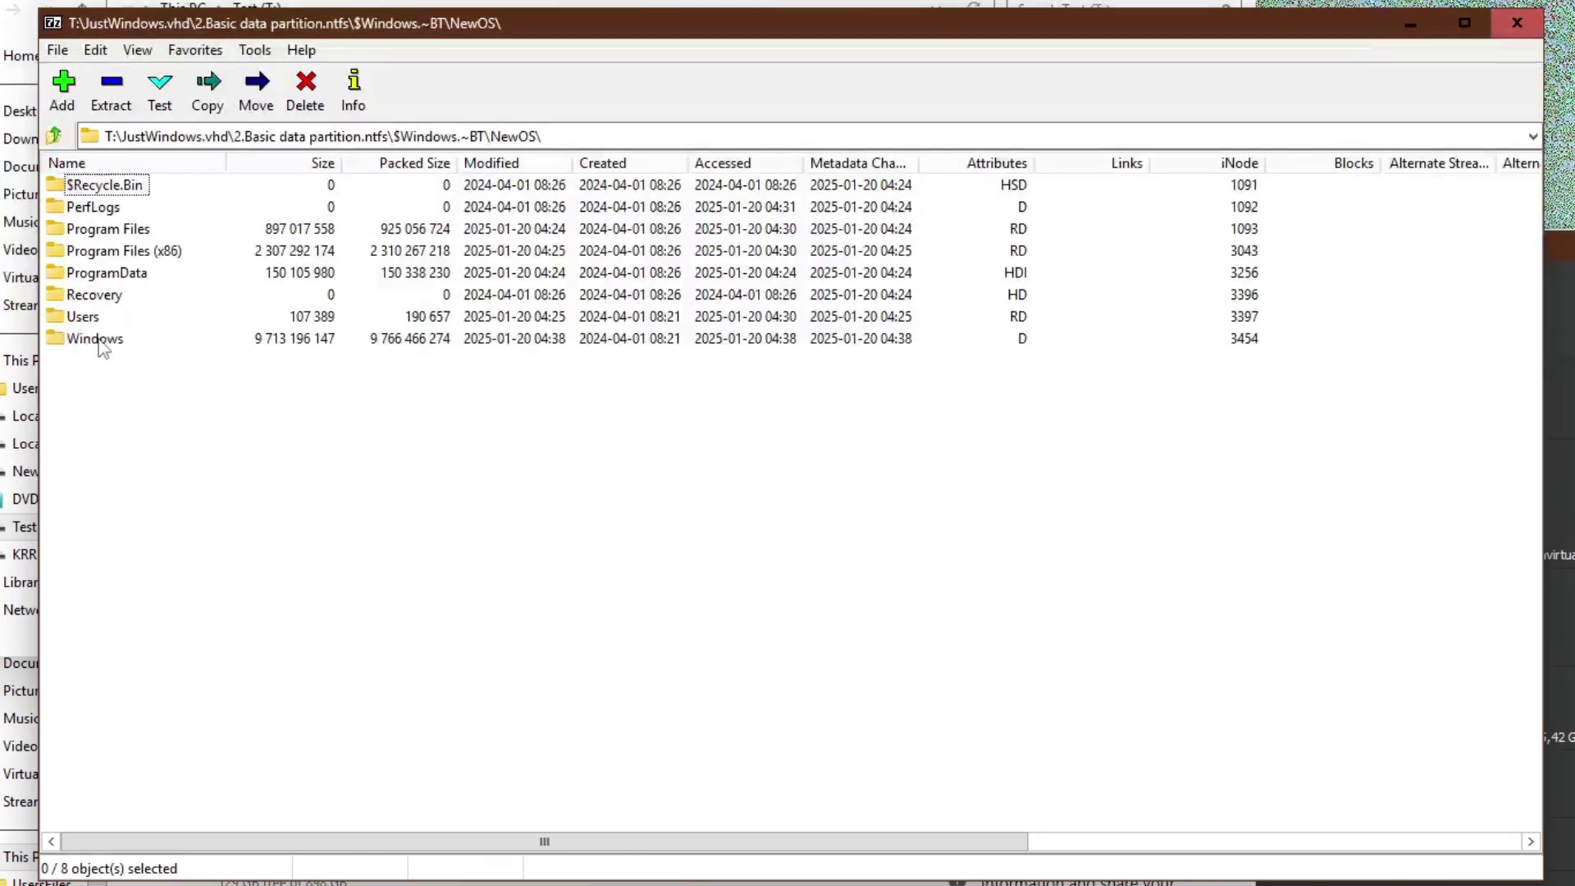
{"action": "double_click", "coordinate": [99, 341]}
{"action": "scroll", "coordinate": [164, 328], "scroll_direction": "down", "scroll_amount": 18}
Test-run explorer.exe from the Windows folder, close what it opened, and select notepad.exe
{"action": "left_click", "coordinate": [115, 543]}
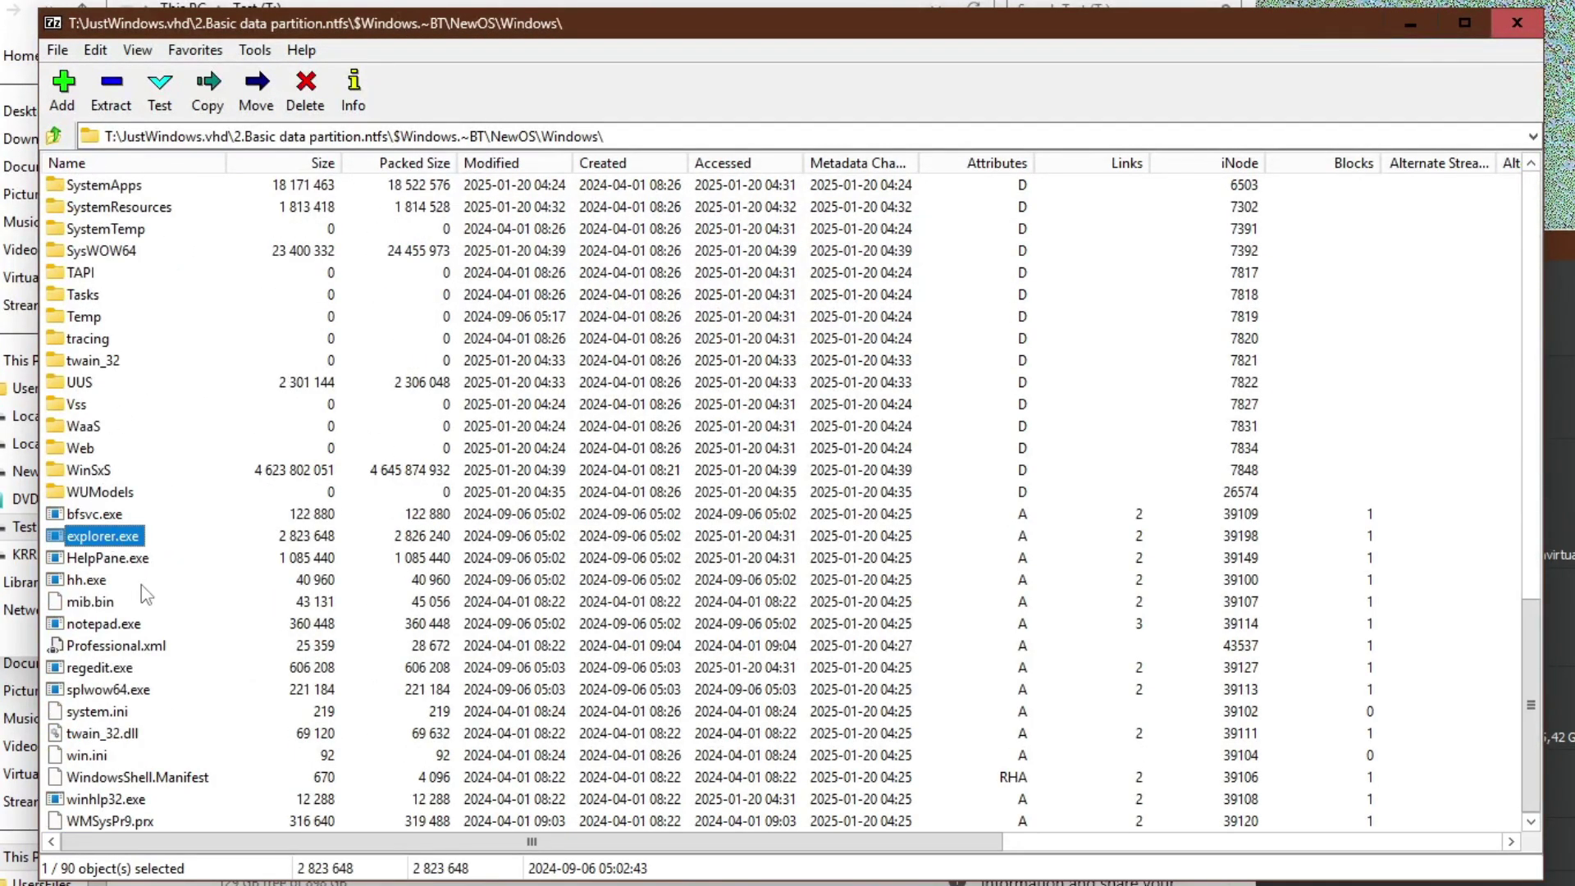
{"action": "double_click", "coordinate": [120, 543]}
{"action": "left_click", "coordinate": [1342, 226]}
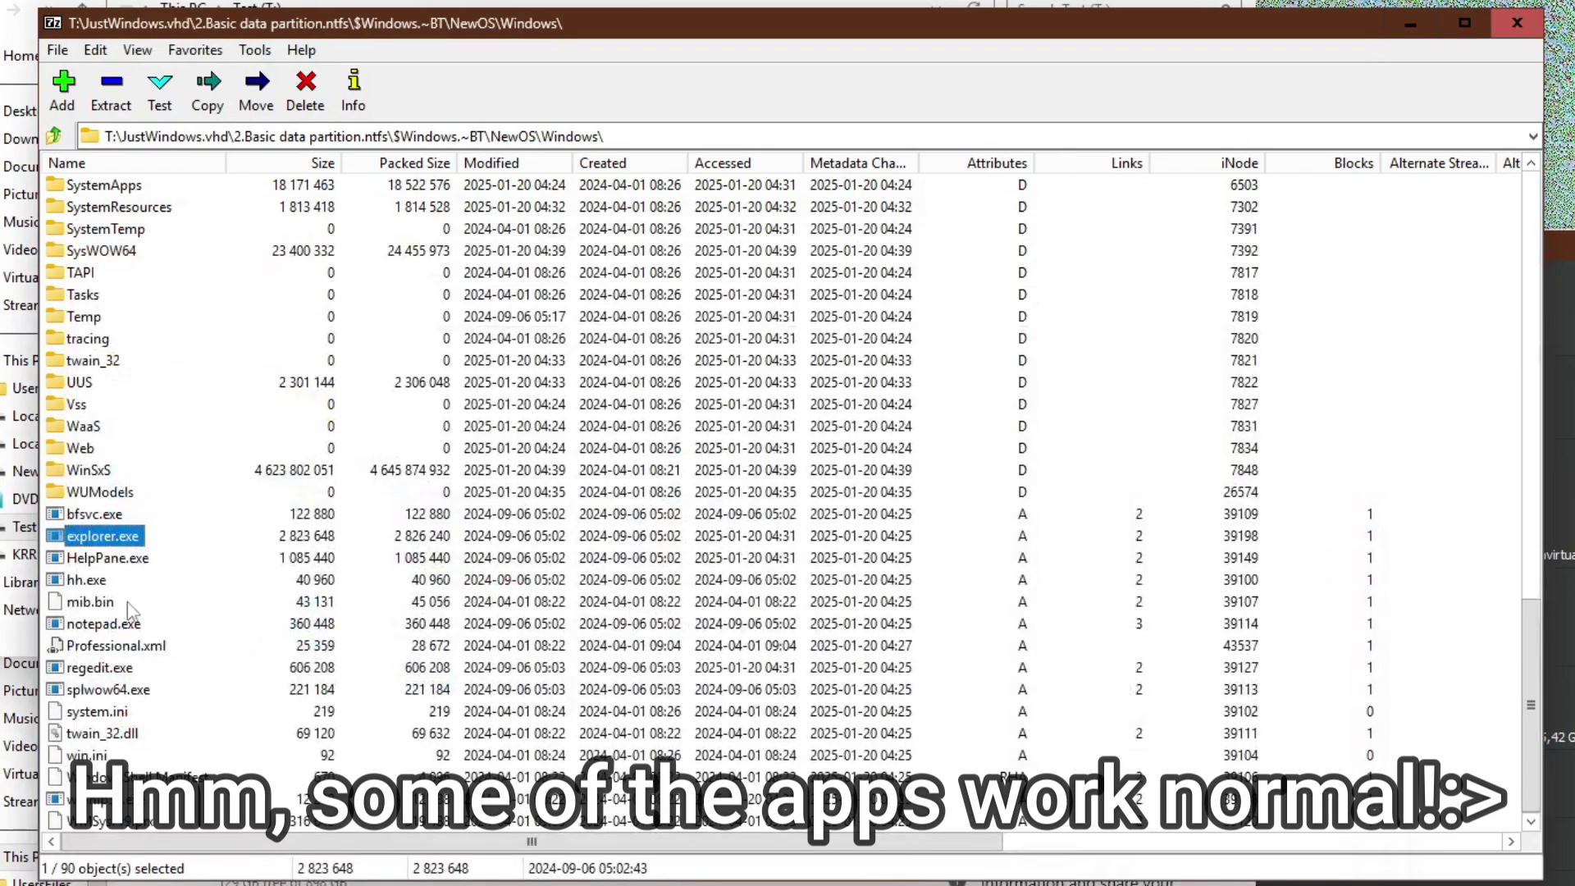
{"action": "left_click", "coordinate": [92, 626]}
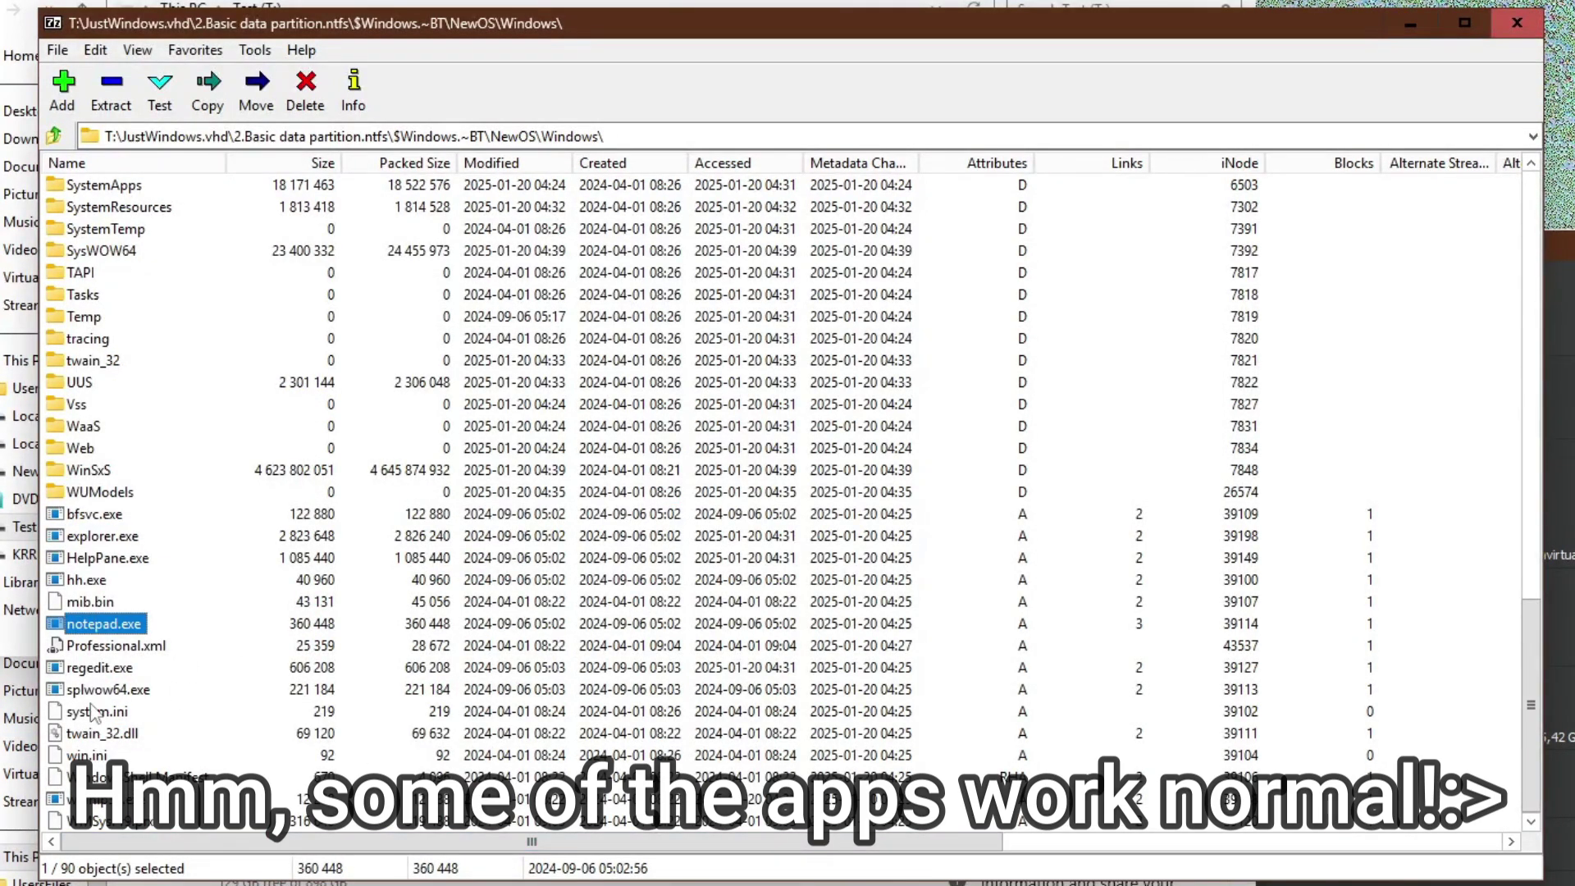
Open the System32 folder inside the archived Windows folder and look through its files
{"action": "scroll", "coordinate": [95, 623], "scroll_direction": "up", "scroll_amount": 7}
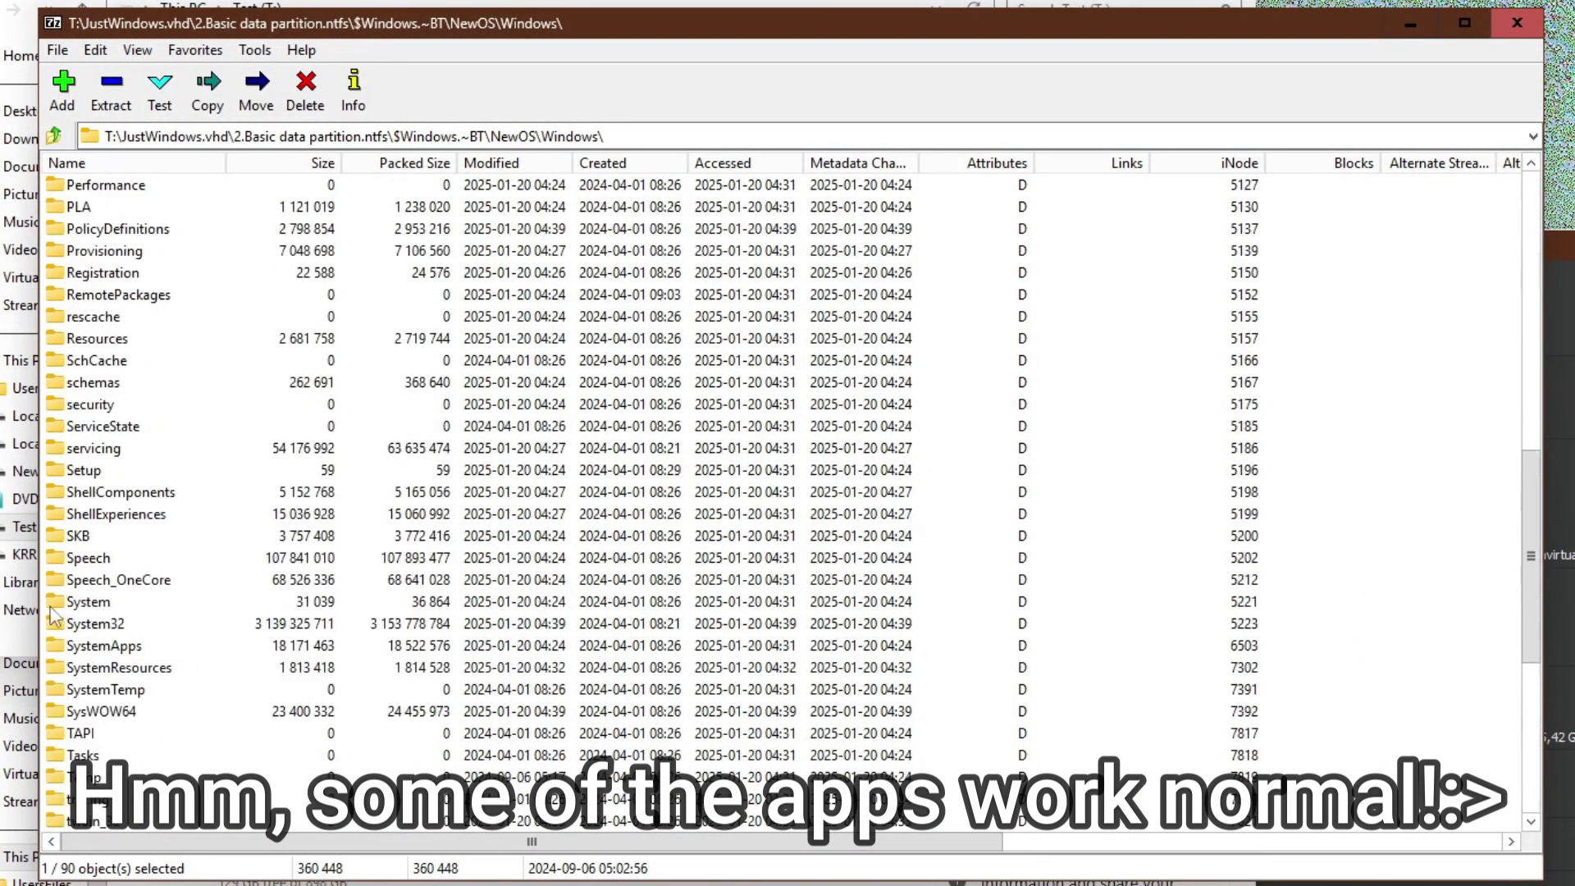
{"action": "double_click", "coordinate": [94, 623]}
{"action": "scroll", "coordinate": [529, 585], "scroll_direction": "down", "scroll_amount": 20}
{"action": "scroll", "coordinate": [528, 586], "scroll_direction": "down", "scroll_amount": 20}
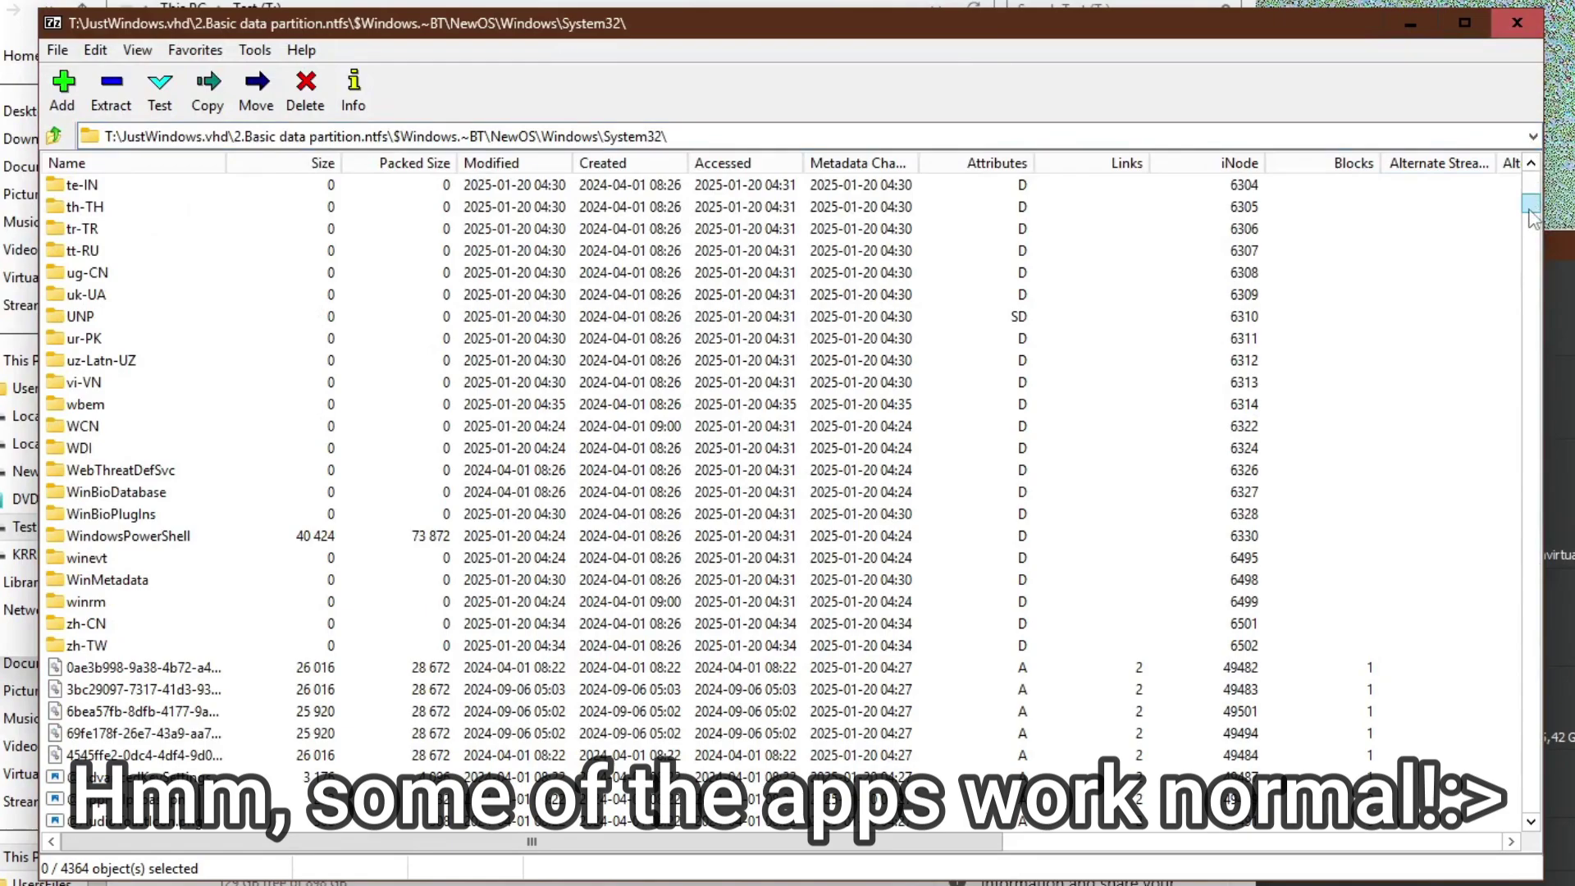
{"action": "left_click", "coordinate": [158, 275]}
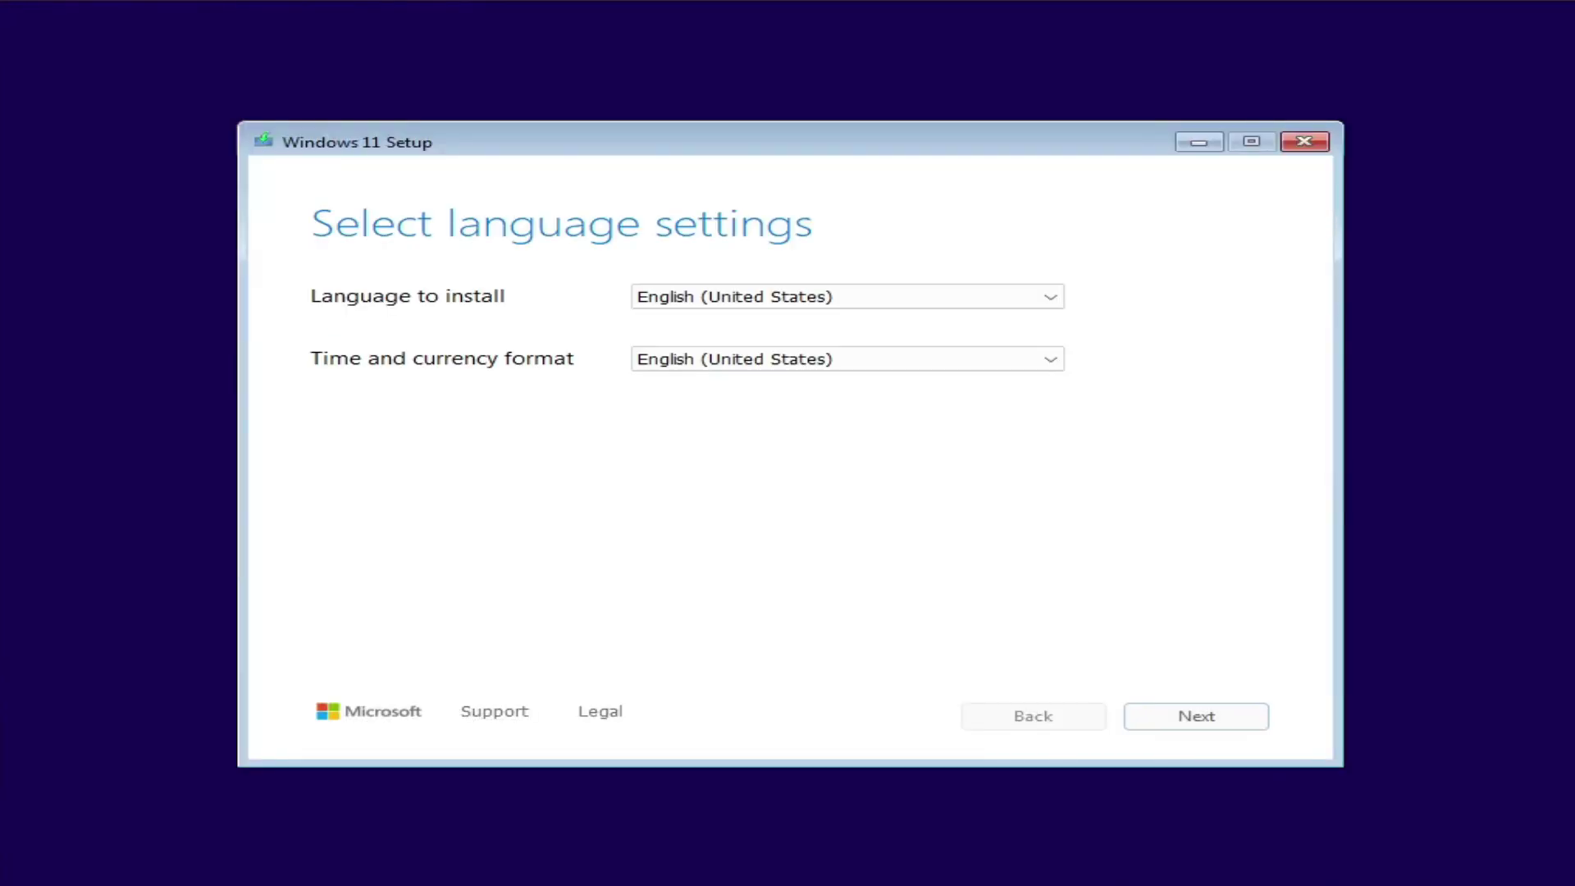
Open a command prompt in Windows Setup and try to set up boot files with bcdboot X
{"action": "key", "text": "shift+F10"}
{"action": "type", "text": "bcdboot X>"}
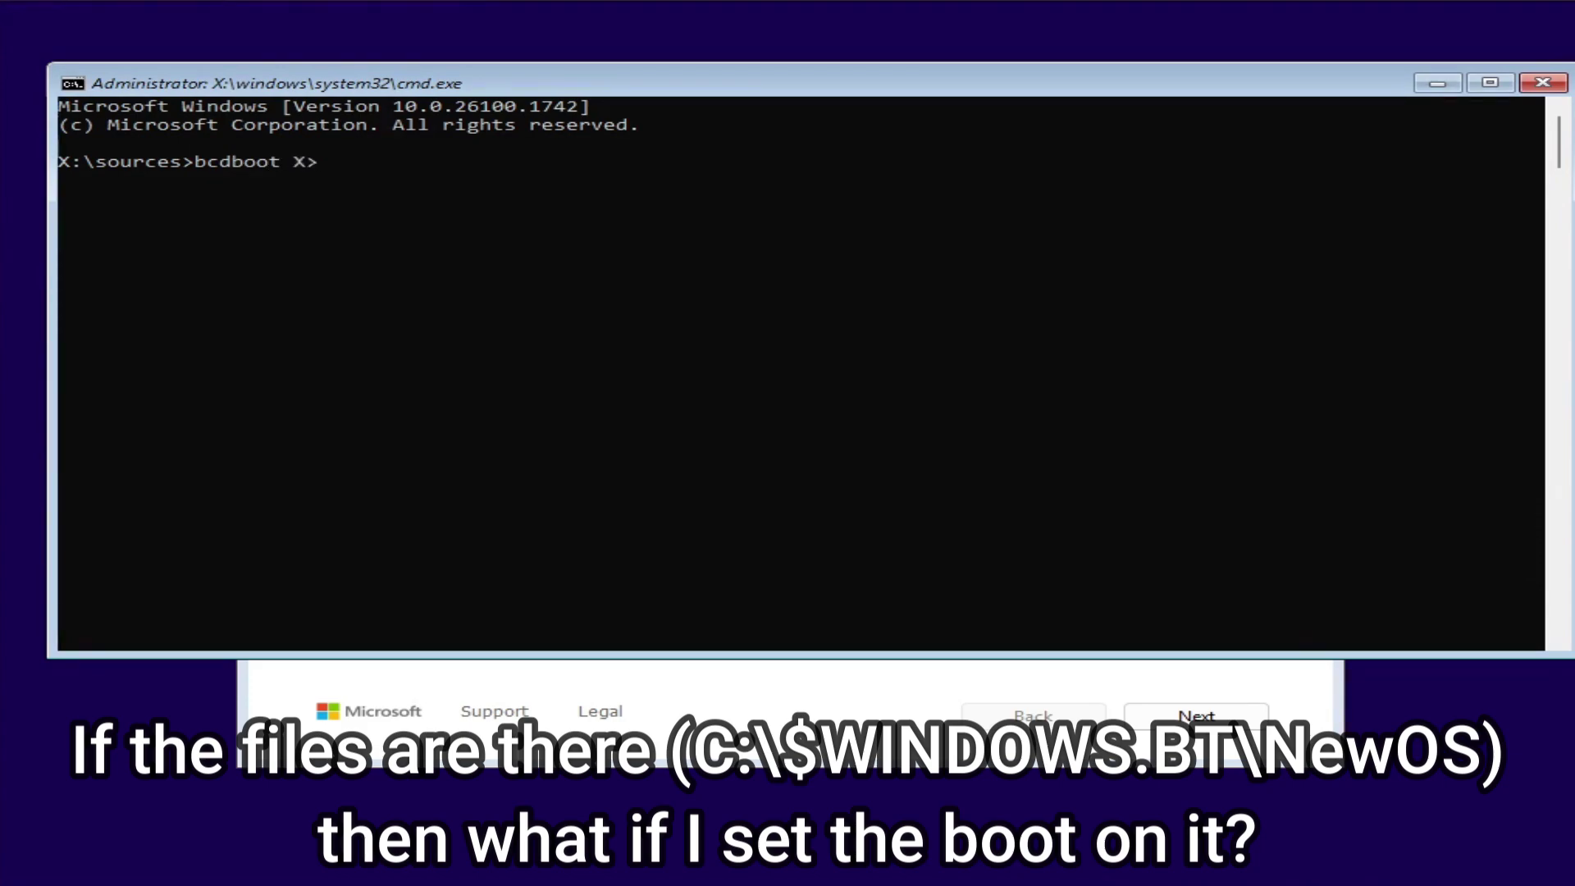
{"action": "key", "text": "BackSpace"}
{"action": "key", "text": "Return"}
{"action": "key", "text": "Up"}
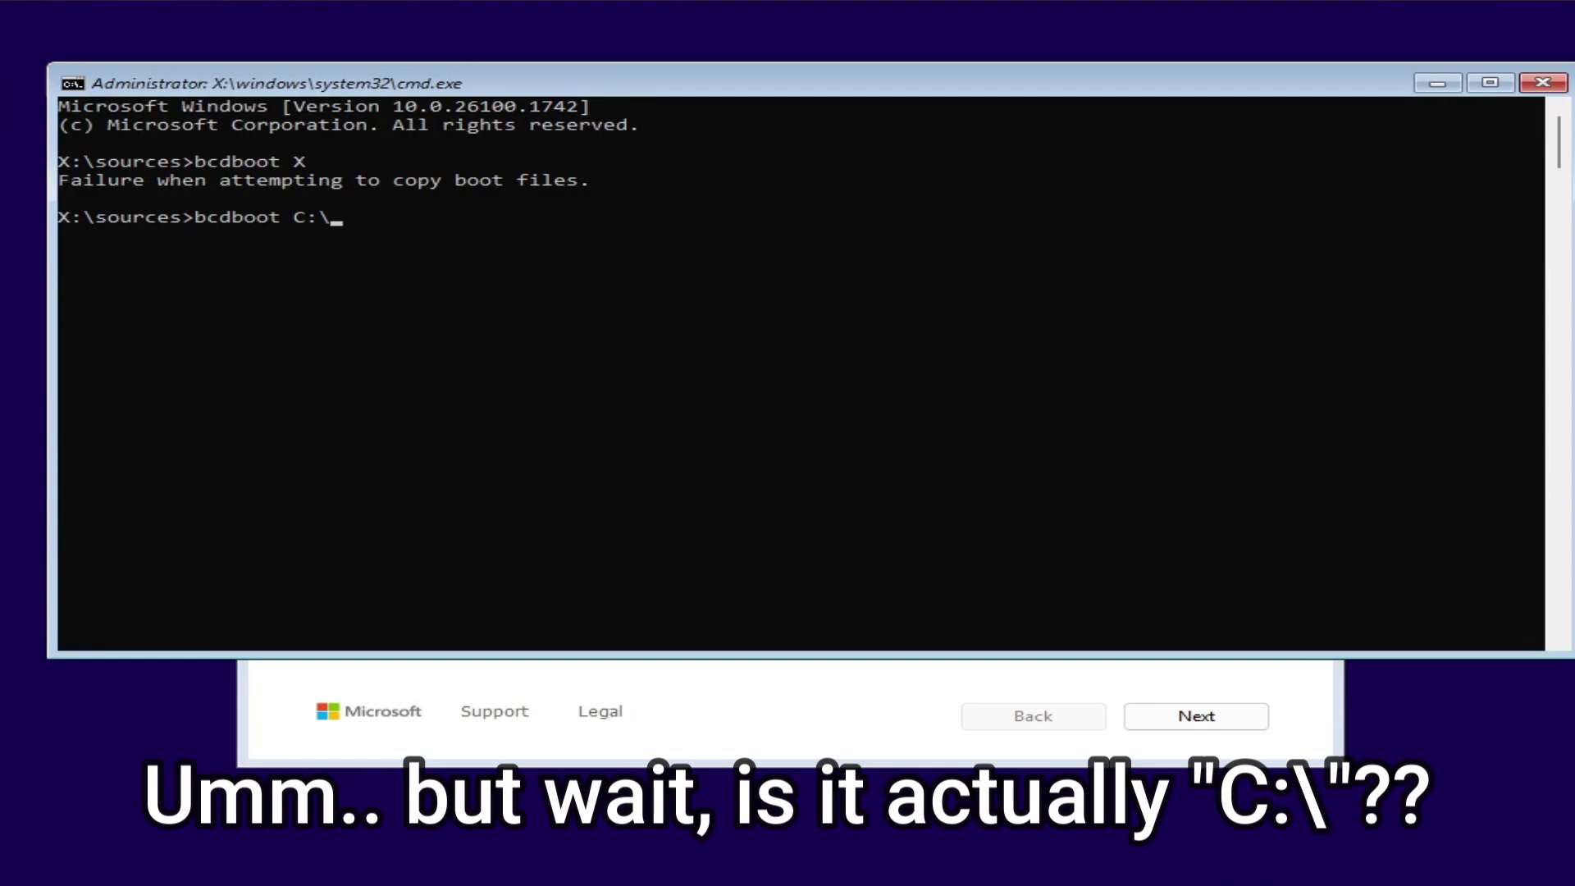
{"action": "key", "text": "Escape"}
Run notepad from the command prompt and use its Open dialog to check the drives under This PC
{"action": "type", "text": "notepad"}
{"action": "key", "text": "Return"}
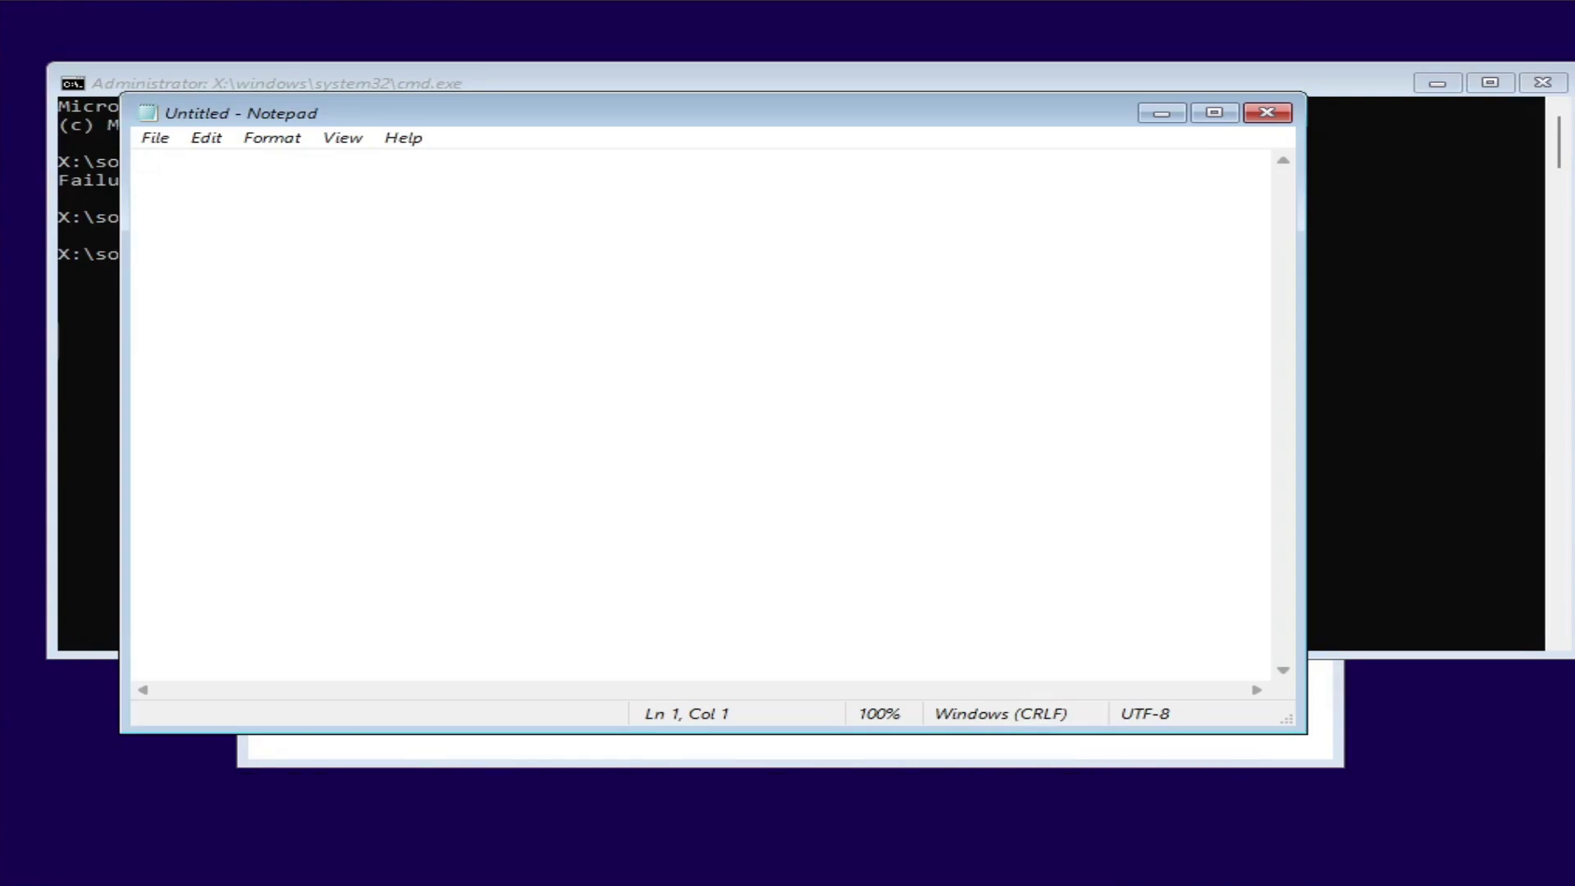
{"action": "left_click", "coordinate": [155, 137]}
{"action": "left_click", "coordinate": [238, 214]}
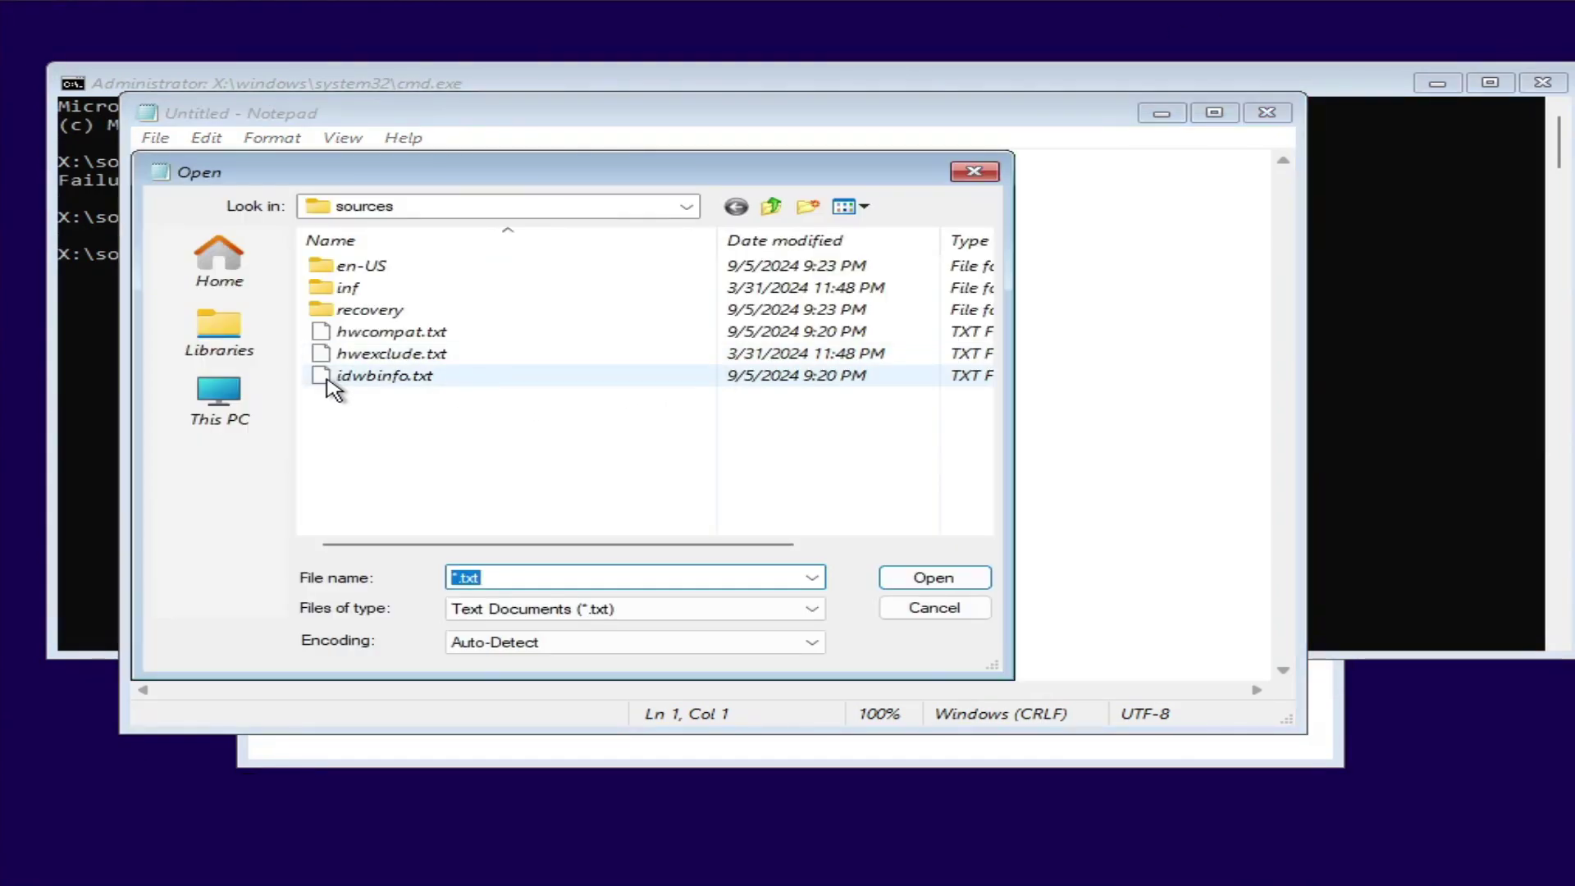
{"action": "left_click", "coordinate": [275, 402]}
{"action": "left_click", "coordinate": [590, 367]}
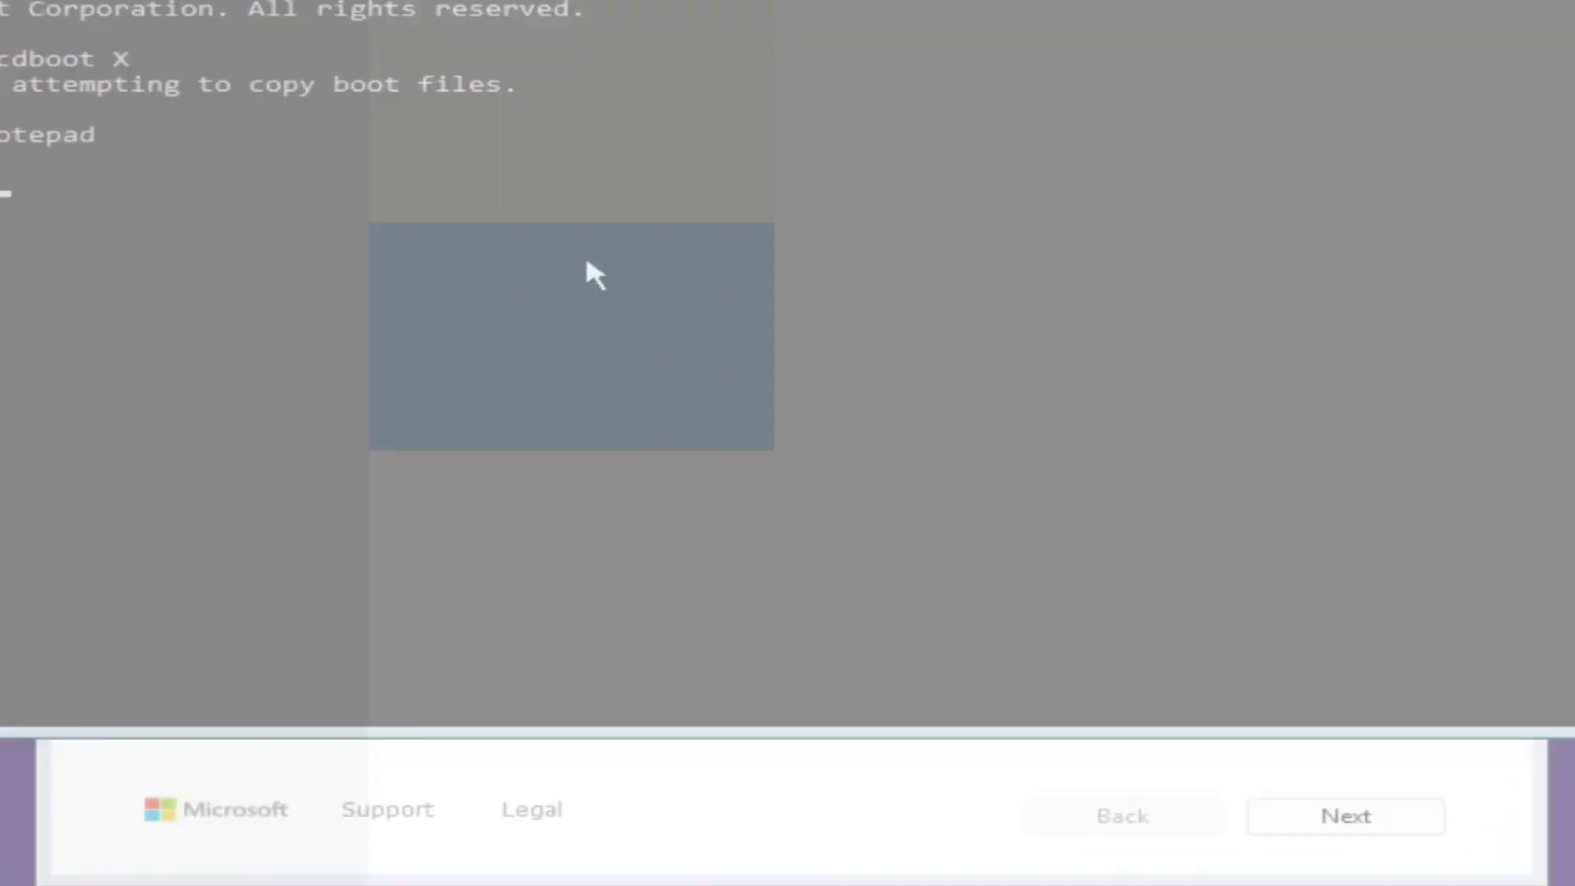
Start diskpart at the command prompt and list the disks
{"action": "type", "text": "diskpart"}
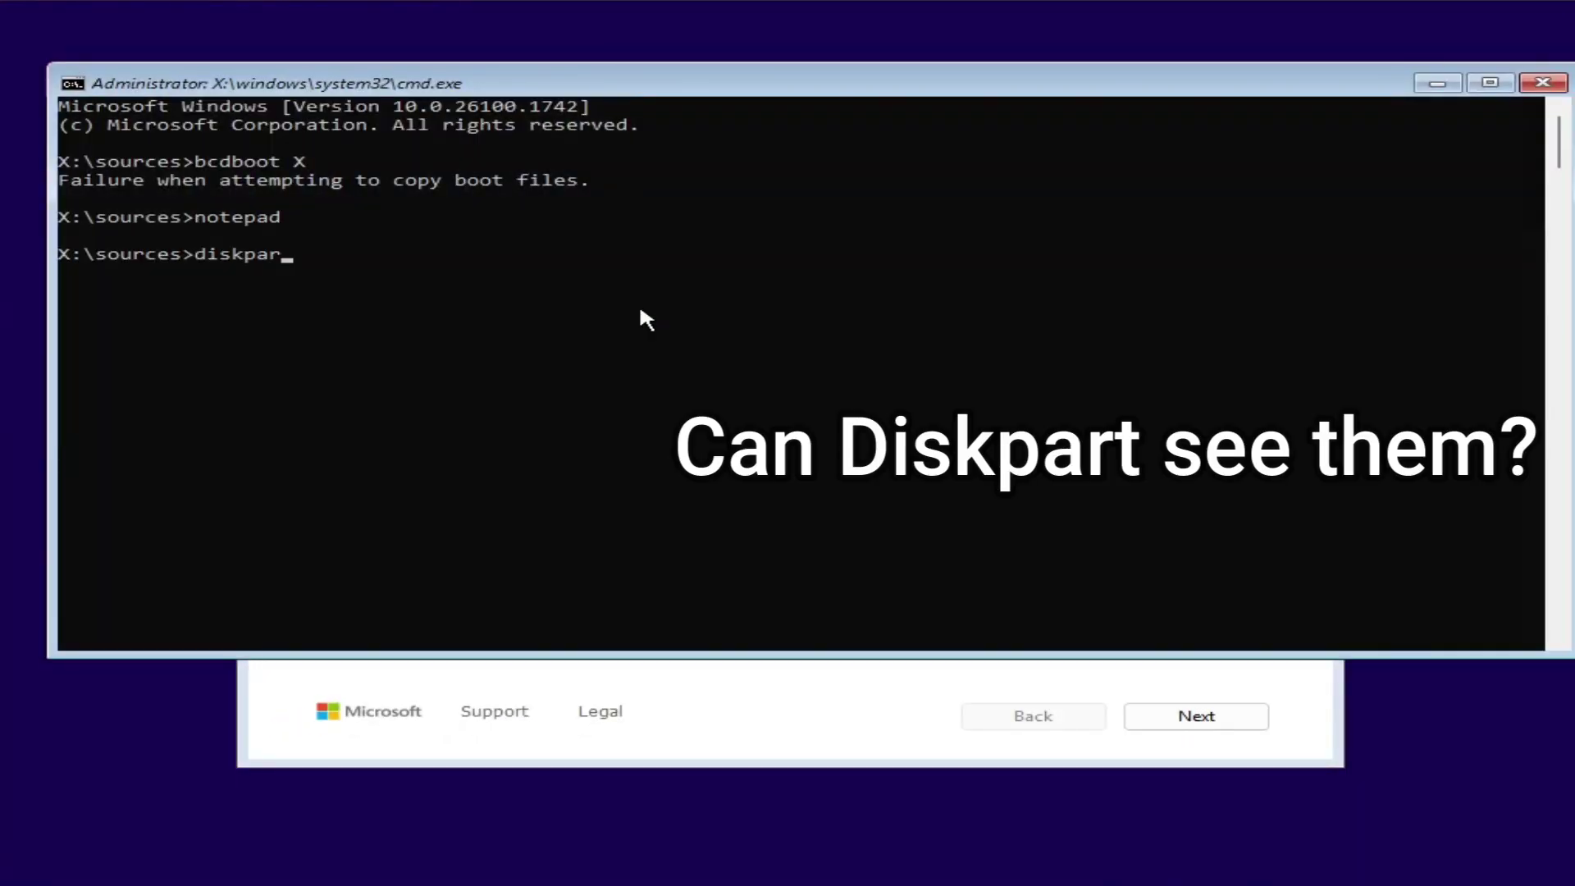
{"action": "key", "text": "Return"}
{"action": "type", "text": "list disk"}
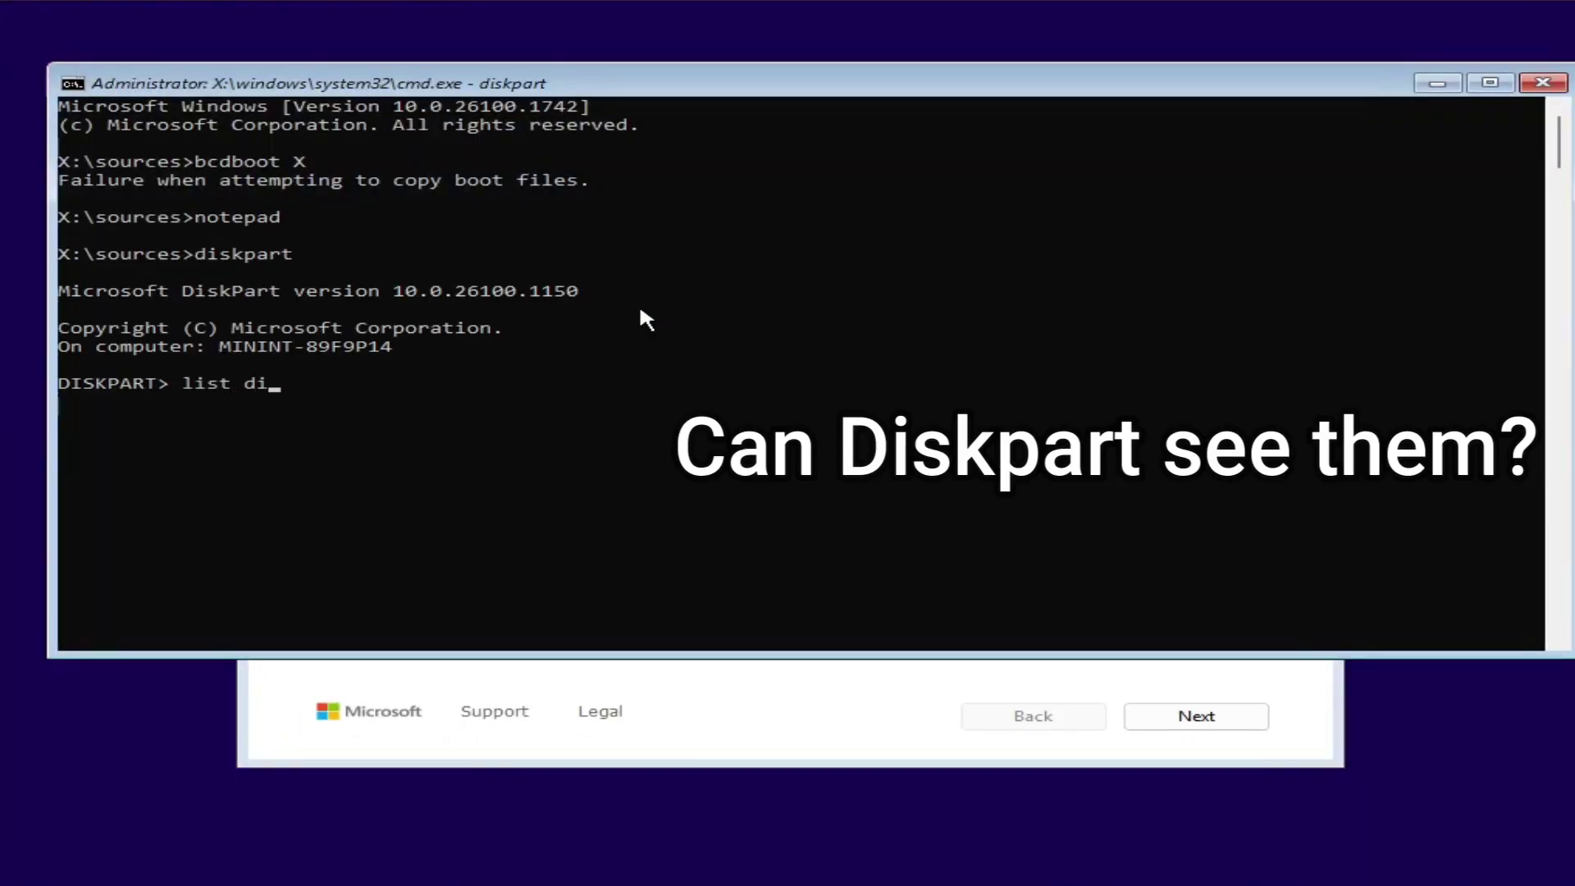
{"action": "key", "text": "Return"}
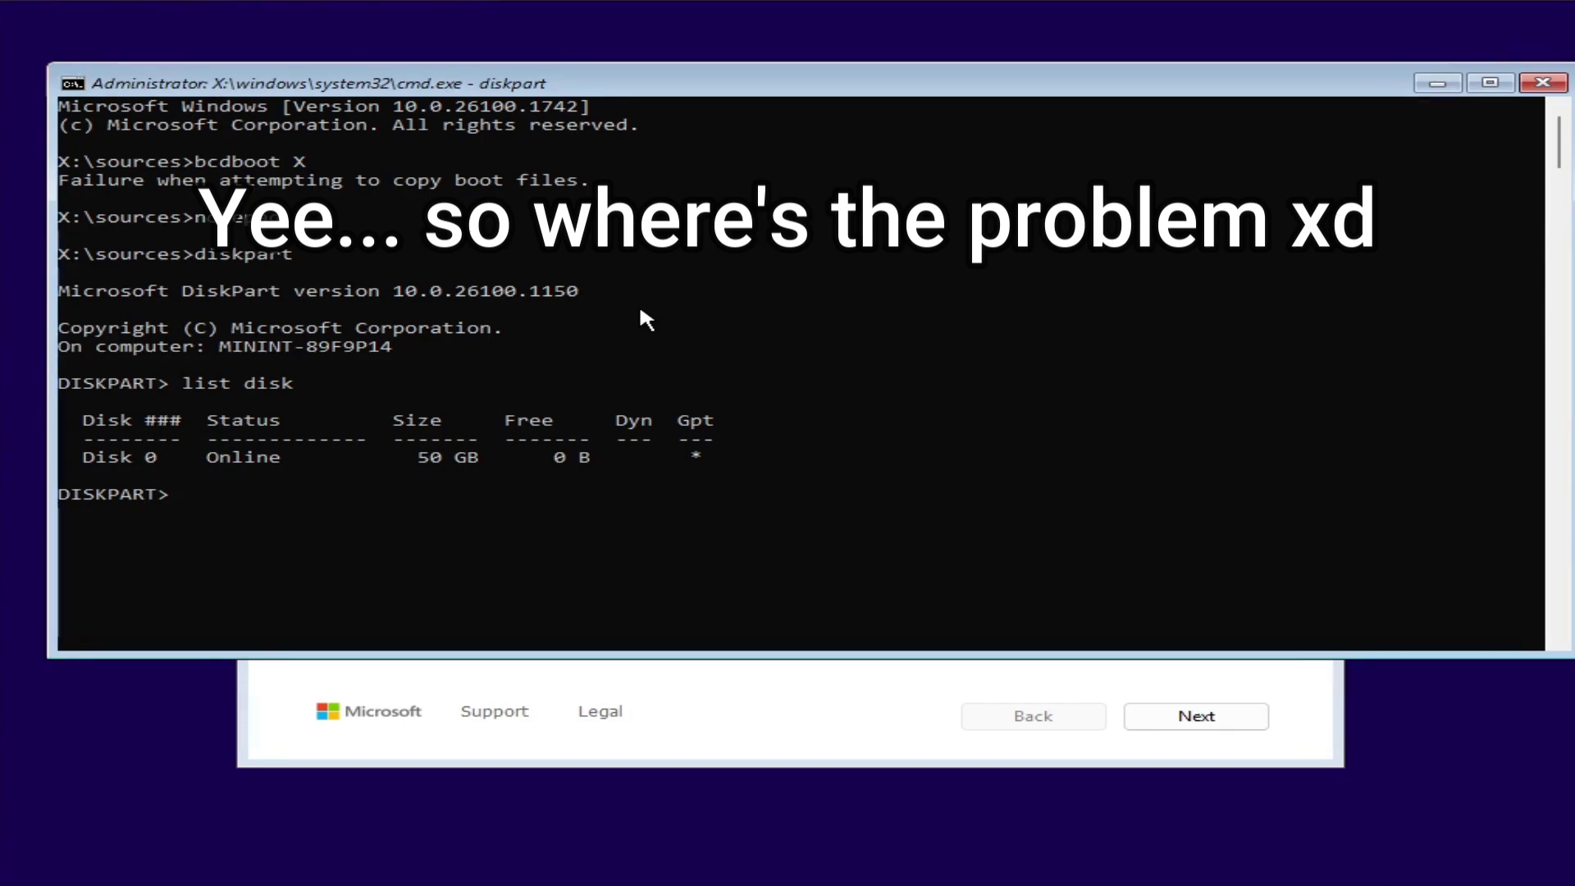
Try to create a primary partition in DiskPart without selecting a disk
{"action": "type", "text": "create partition"}
{"action": "key", "text": "Return"}
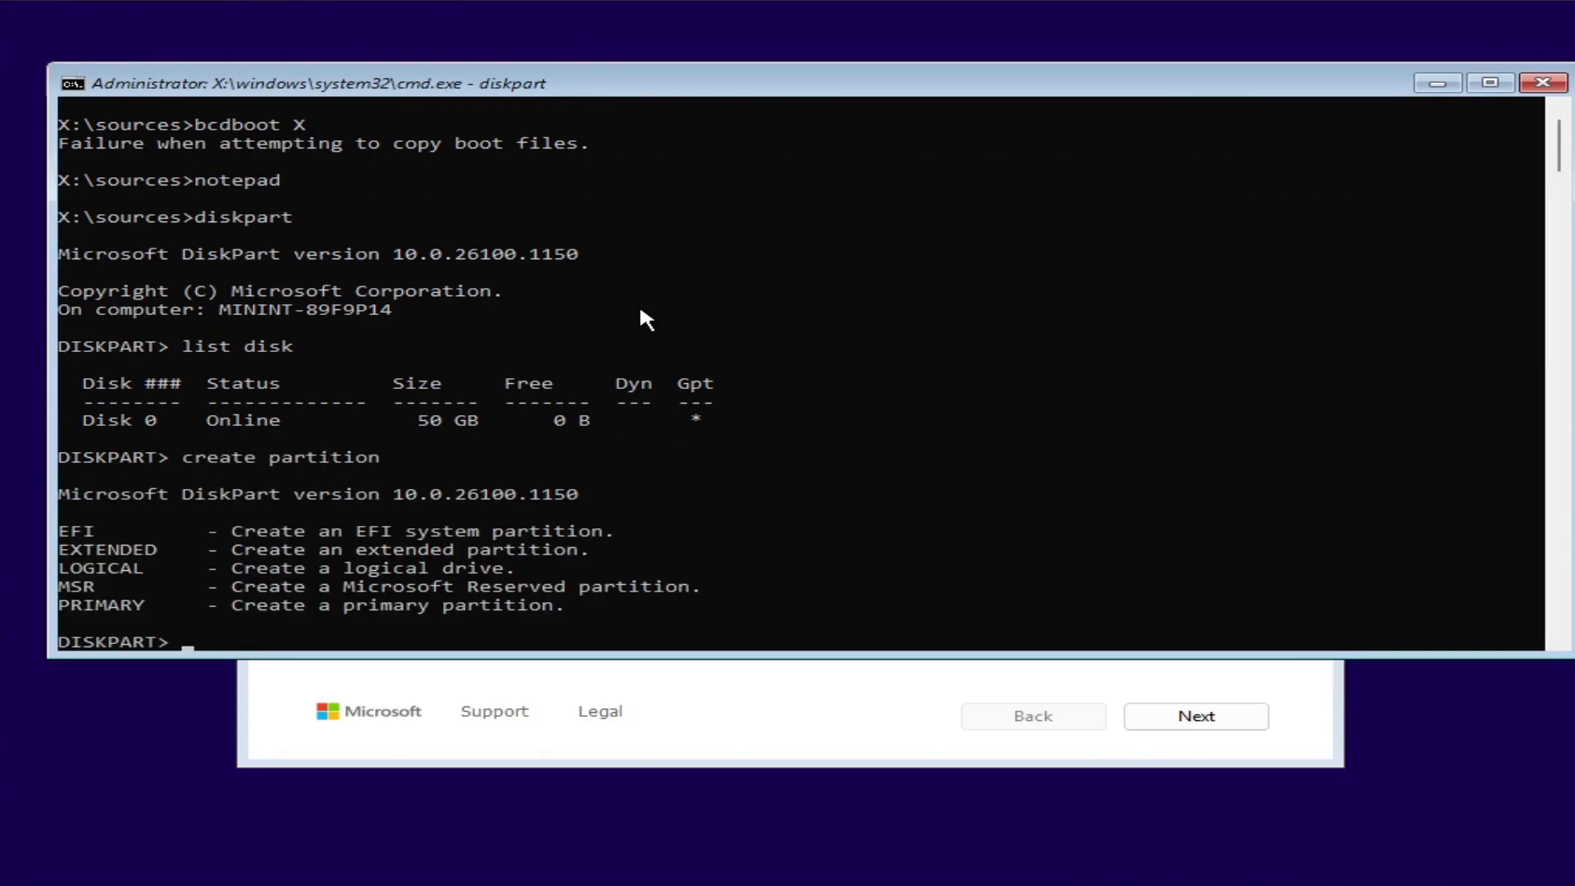
{"action": "type", "text": "create partition primay"}
{"action": "key", "text": "Return"}
{"action": "type", "text": "create partition primary"}
{"action": "key", "text": "Return"}
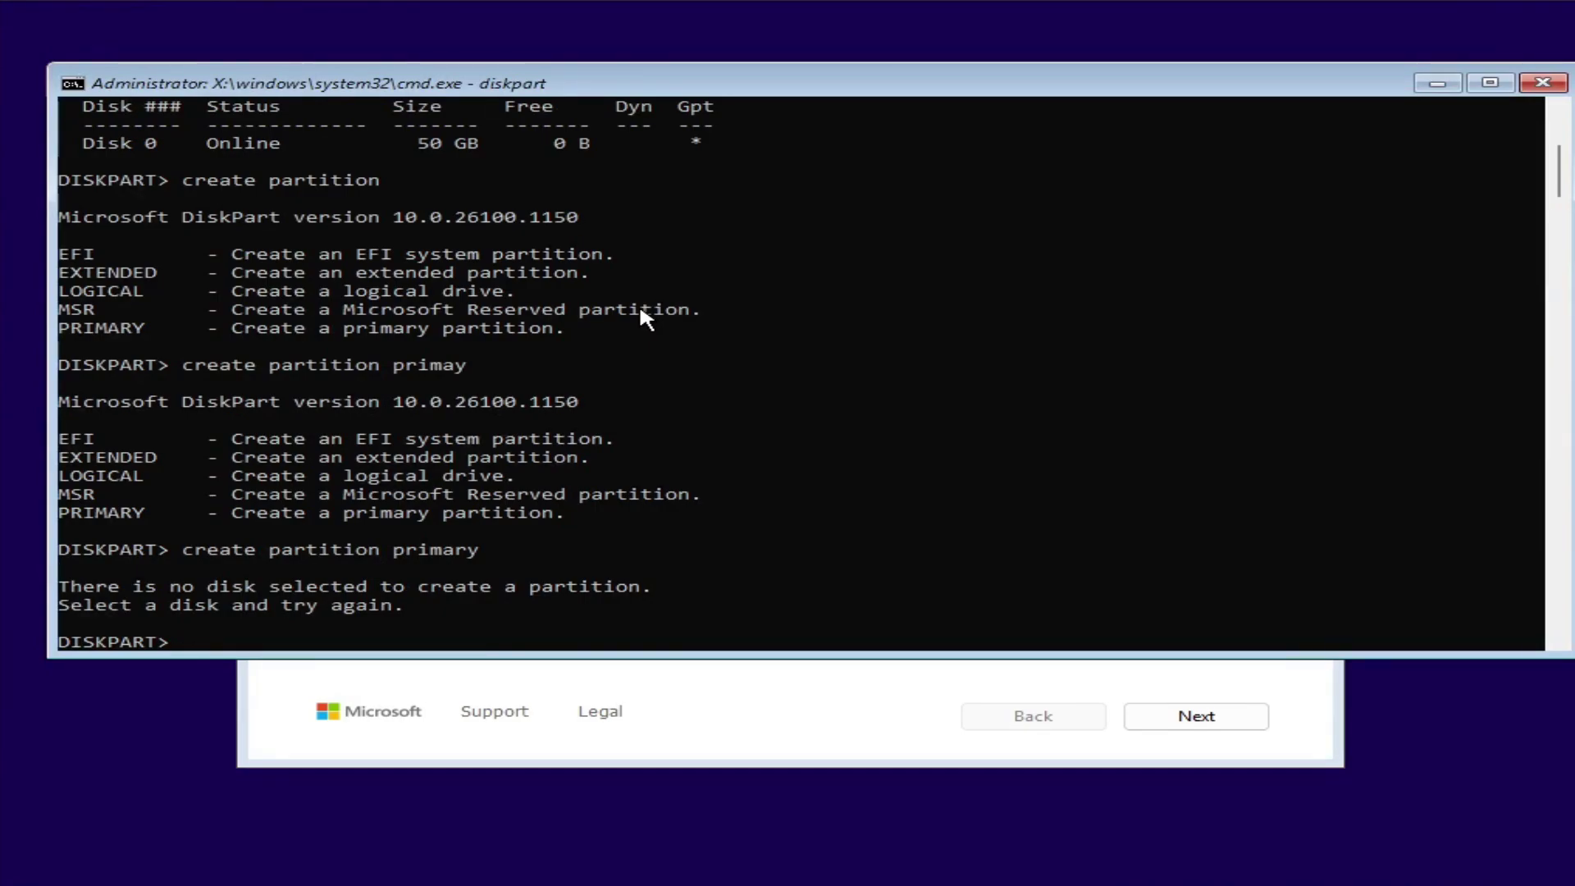
Select disk 0 in DiskPart and try to create a primary partition on it
{"action": "type", "text": "sel disk"}
{"action": "key", "text": "Return"}
{"action": "type", "text": "sel disk 0"}
{"action": "key", "text": "Return"}
{"action": "type", "text": "create partition primary"}
{"action": "key", "text": "Return"}
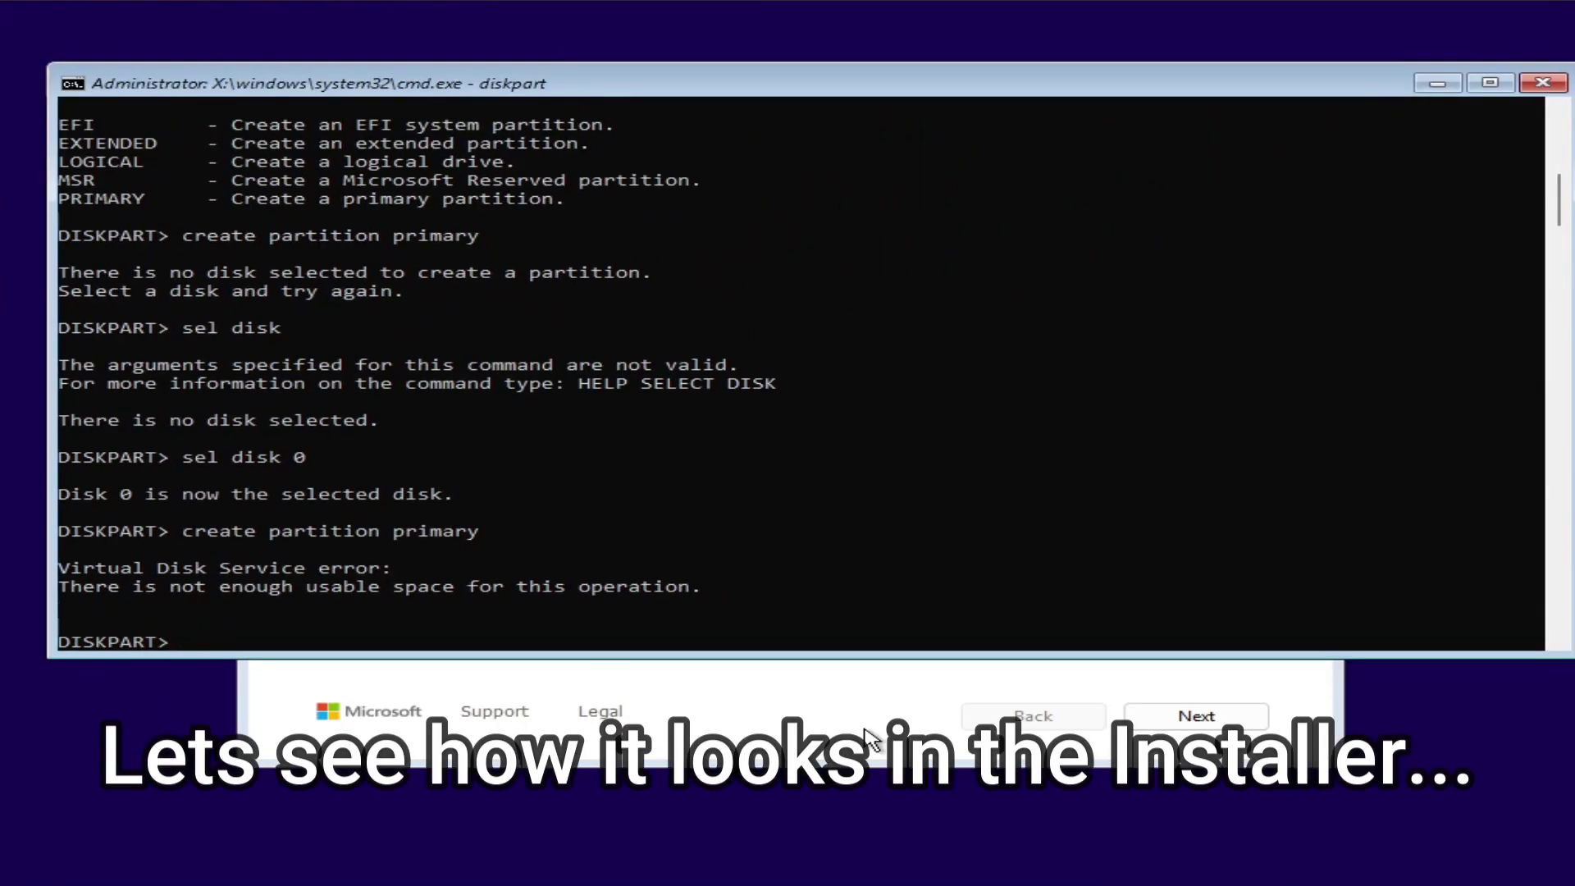
Continue Windows 11 Setup with Install Windows 11, agree to deleting everything, and proceed without a product key
{"action": "left_click", "coordinate": [869, 738]}
{"action": "left_click", "coordinate": [1196, 716]}
{"action": "left_click", "coordinate": [1196, 716]}
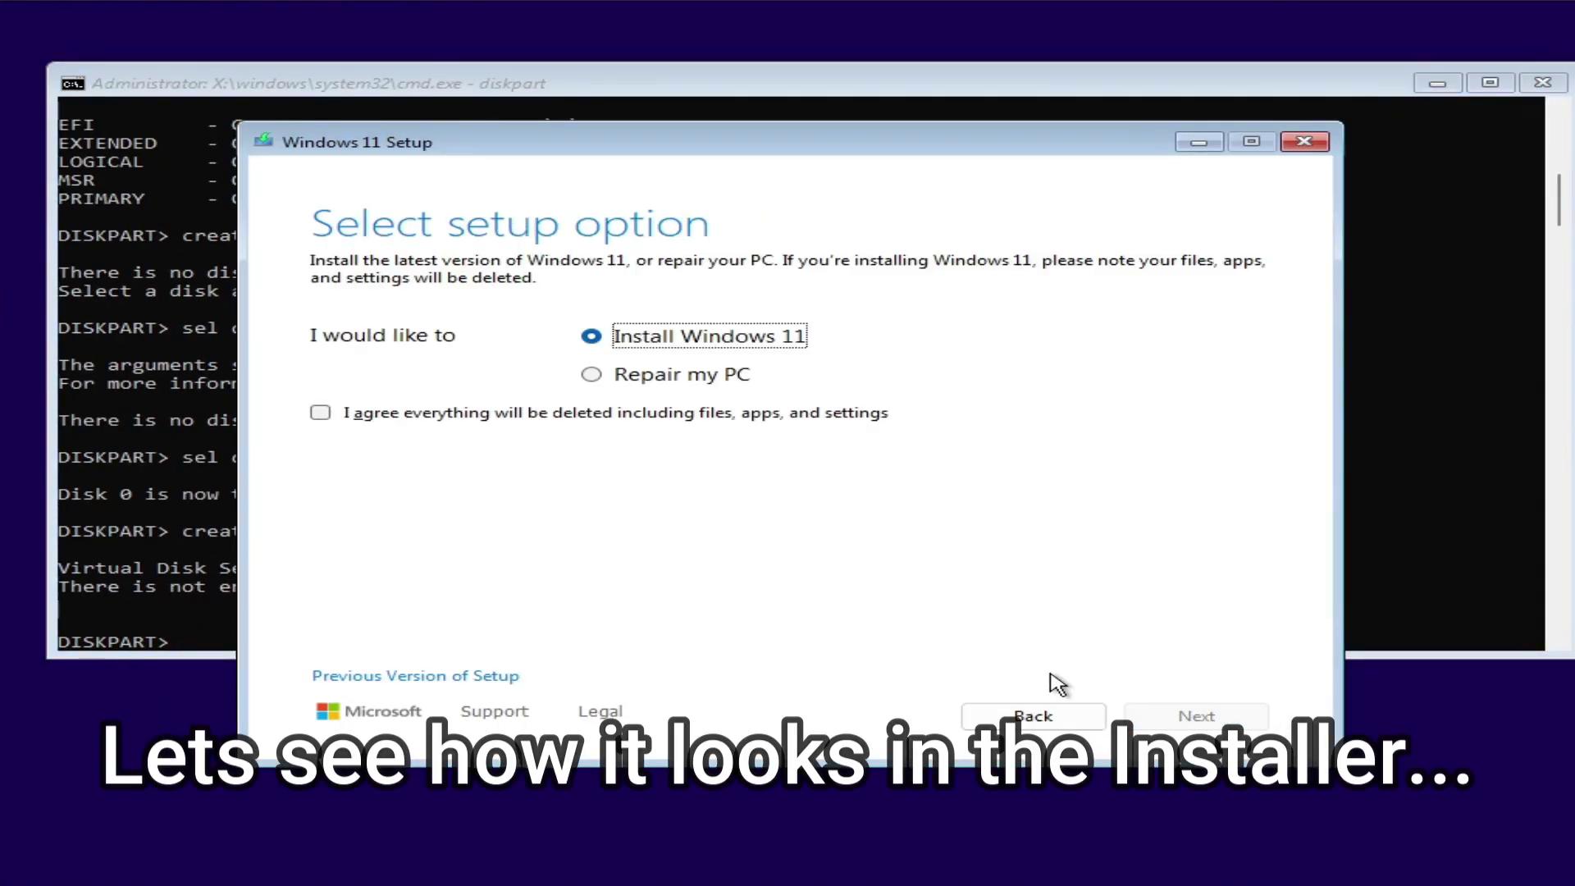
{"action": "left_click", "coordinate": [584, 414]}
{"action": "left_click", "coordinate": [1152, 719]}
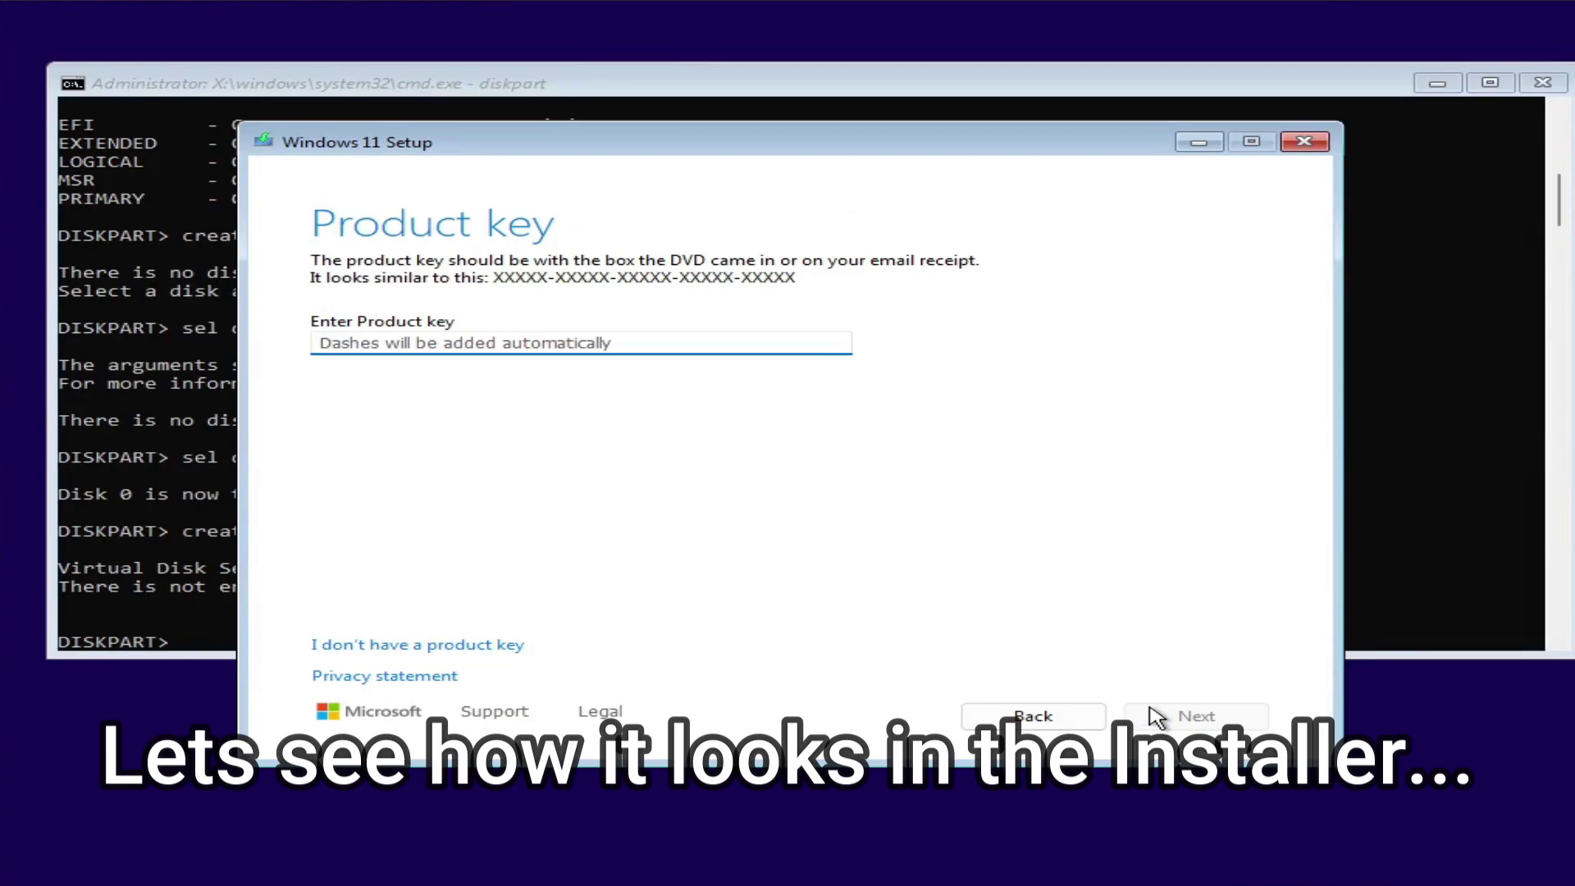
{"action": "left_click", "coordinate": [509, 646]}
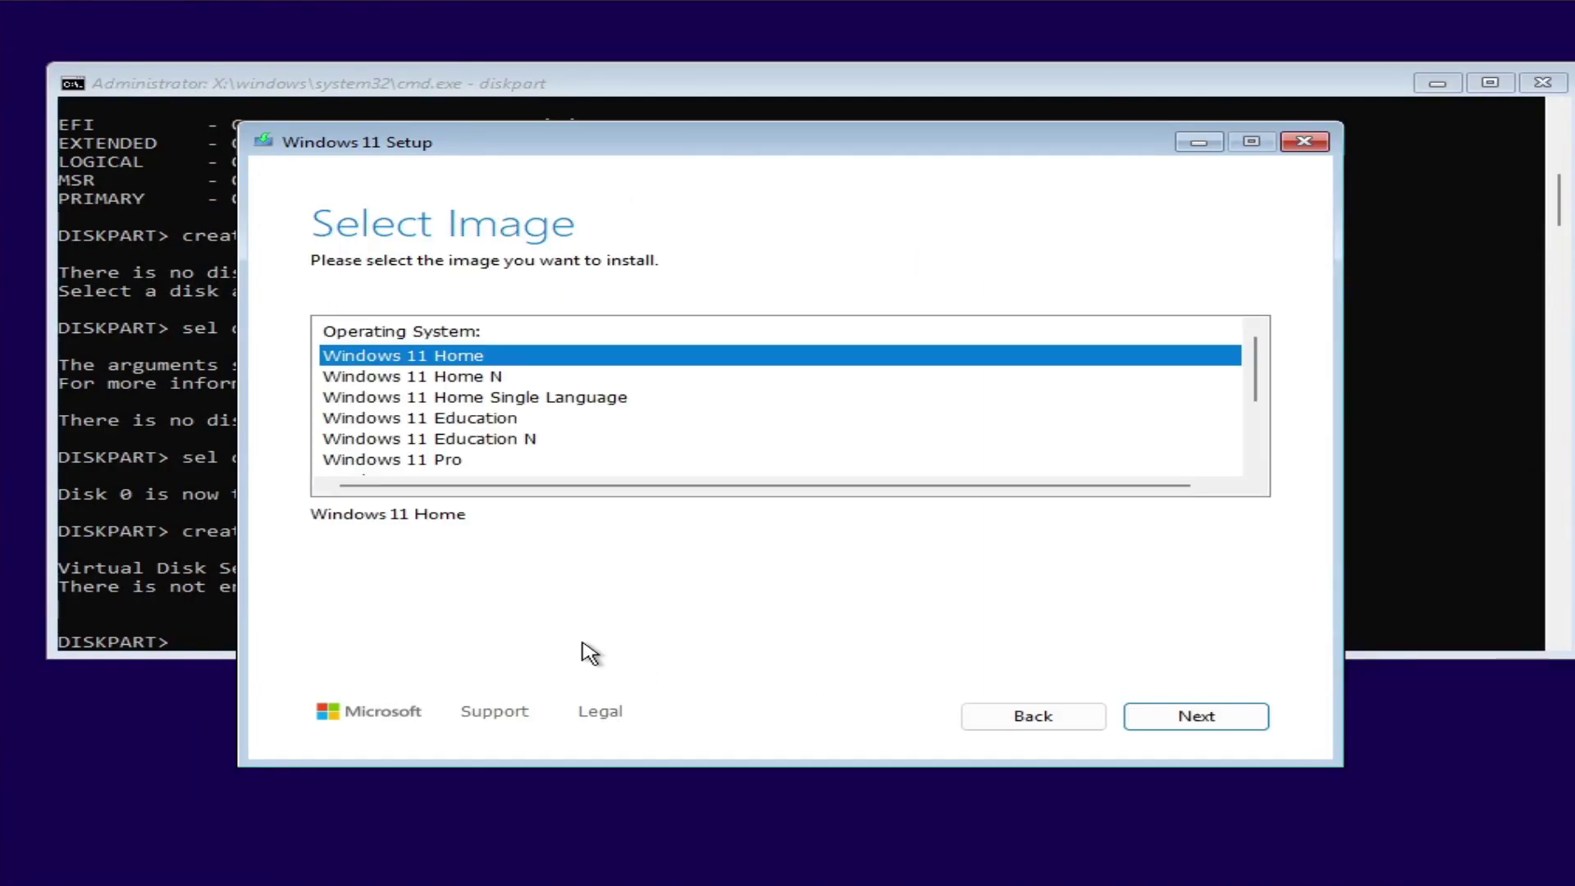
Choose the Windows 11 Home image and accept the license terms to reach the install location selection
{"action": "left_click", "coordinate": [1195, 715]}
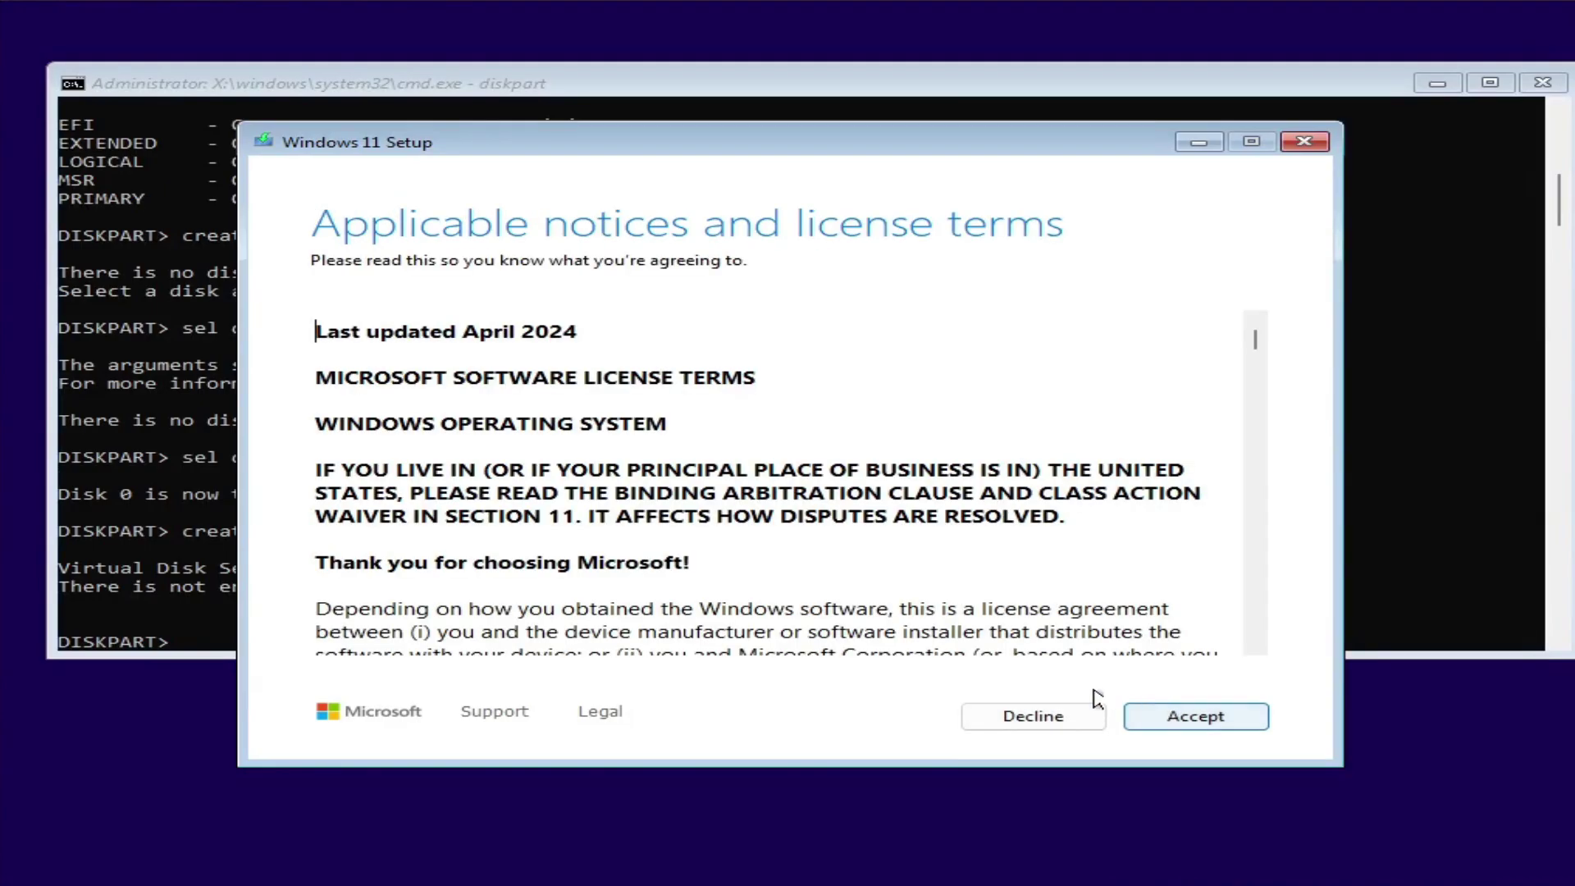
{"action": "scroll", "coordinate": [846, 490], "scroll_direction": "down", "scroll_amount": 5}
{"action": "scroll", "coordinate": [846, 491], "scroll_direction": "down", "scroll_amount": 5}
{"action": "left_click", "coordinate": [1142, 719]}
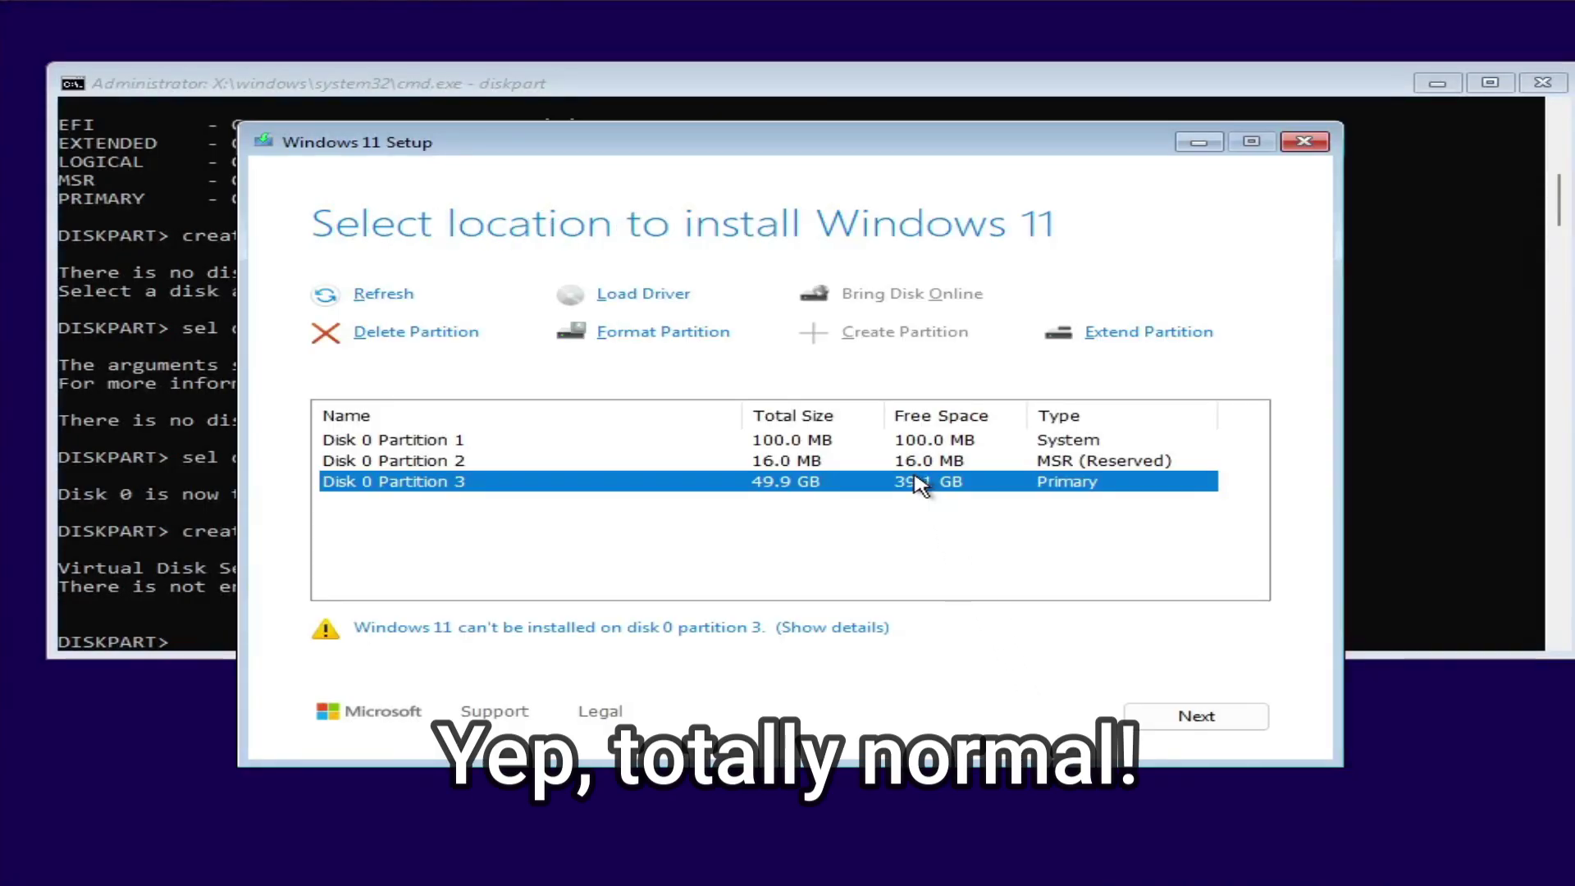
Show the installation warning details for Disk 0 Partition 3 and try to extend that partition with a size of 51082 MB
{"action": "left_click", "coordinate": [728, 630]}
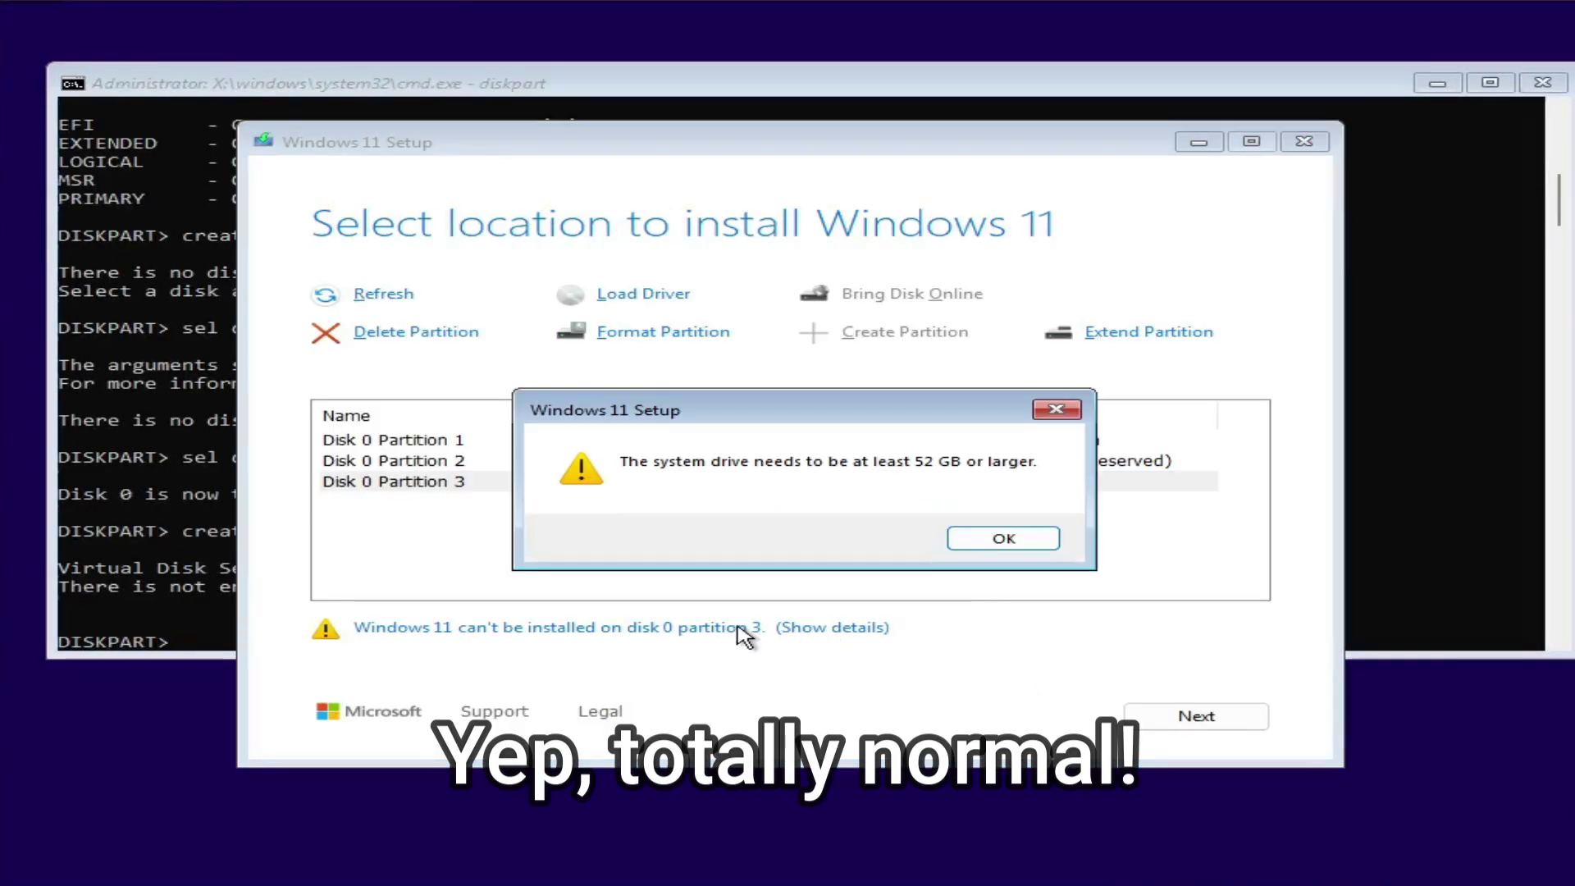
{"action": "left_click", "coordinate": [1009, 537]}
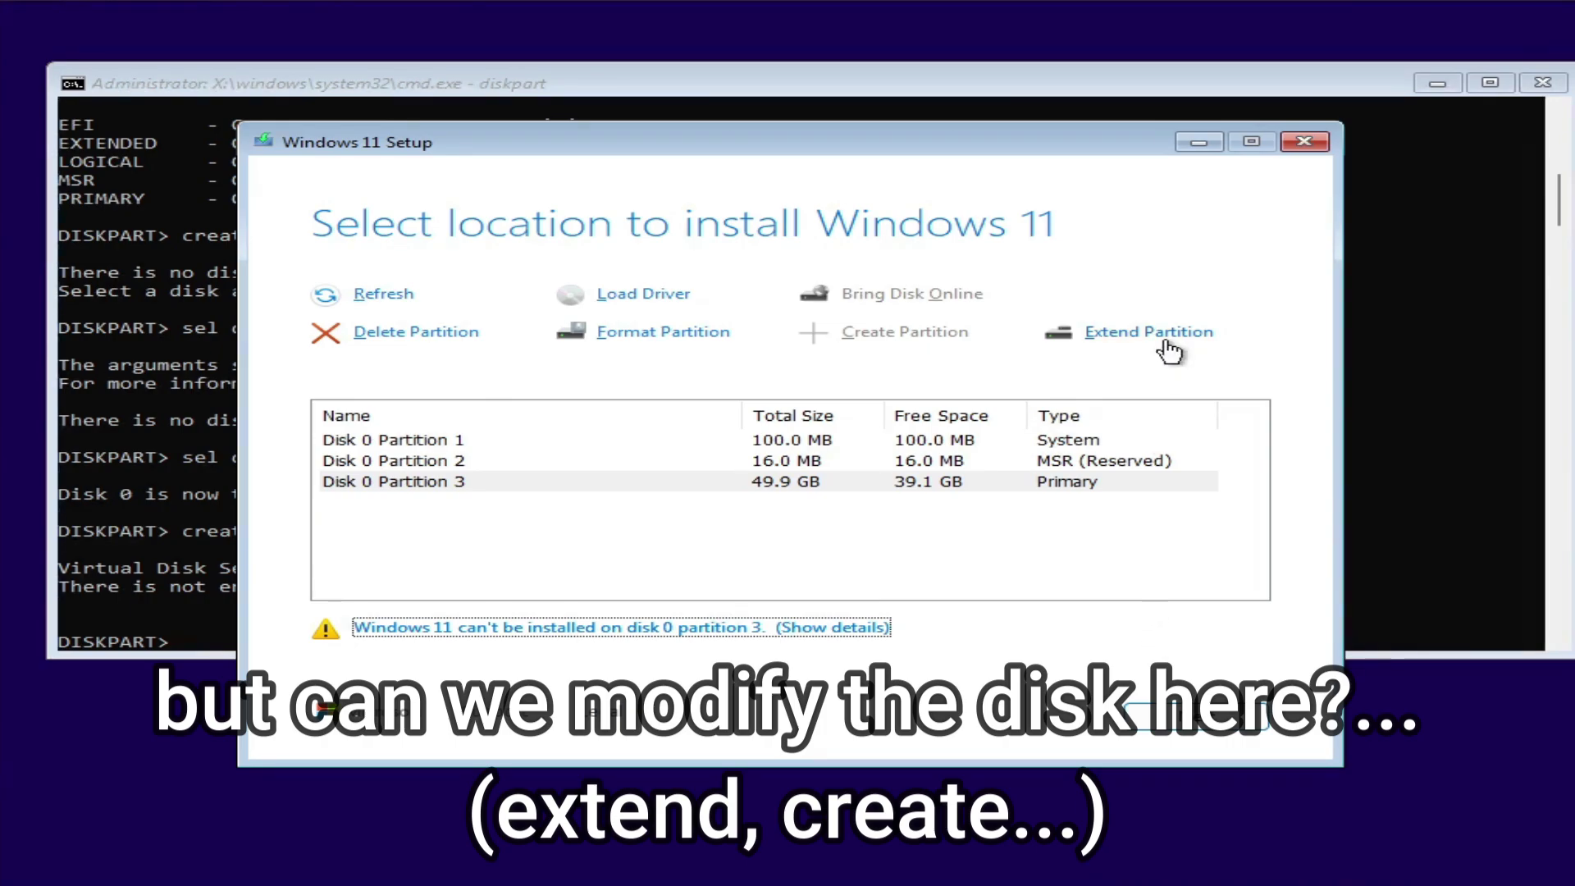
{"action": "left_click", "coordinate": [1170, 351]}
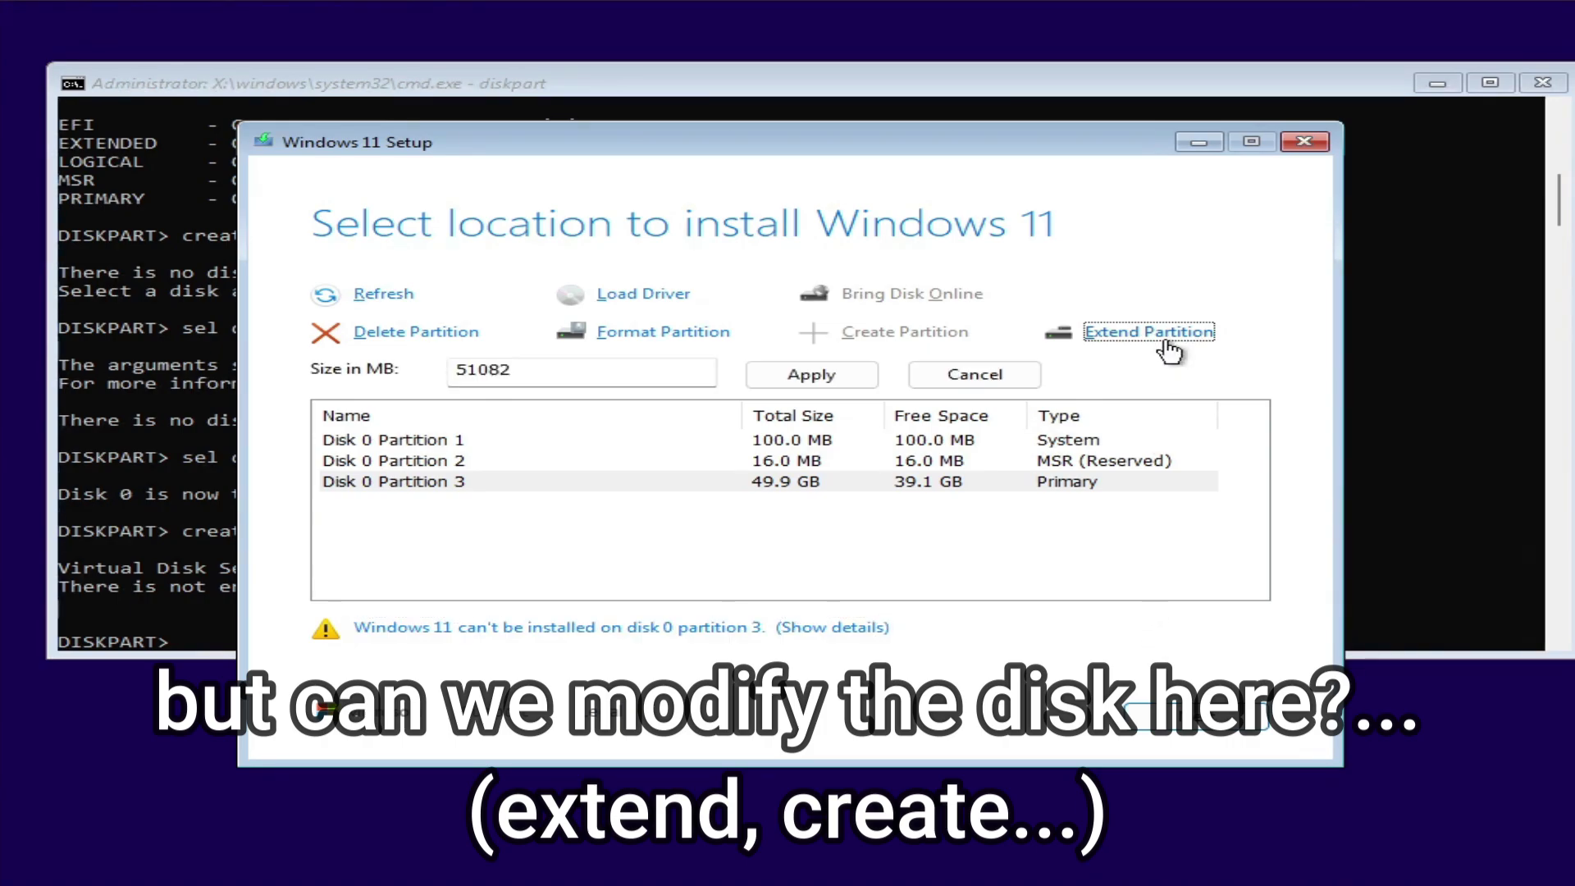
{"action": "left_click", "coordinate": [866, 384]}
{"action": "left_click", "coordinate": [1002, 481]}
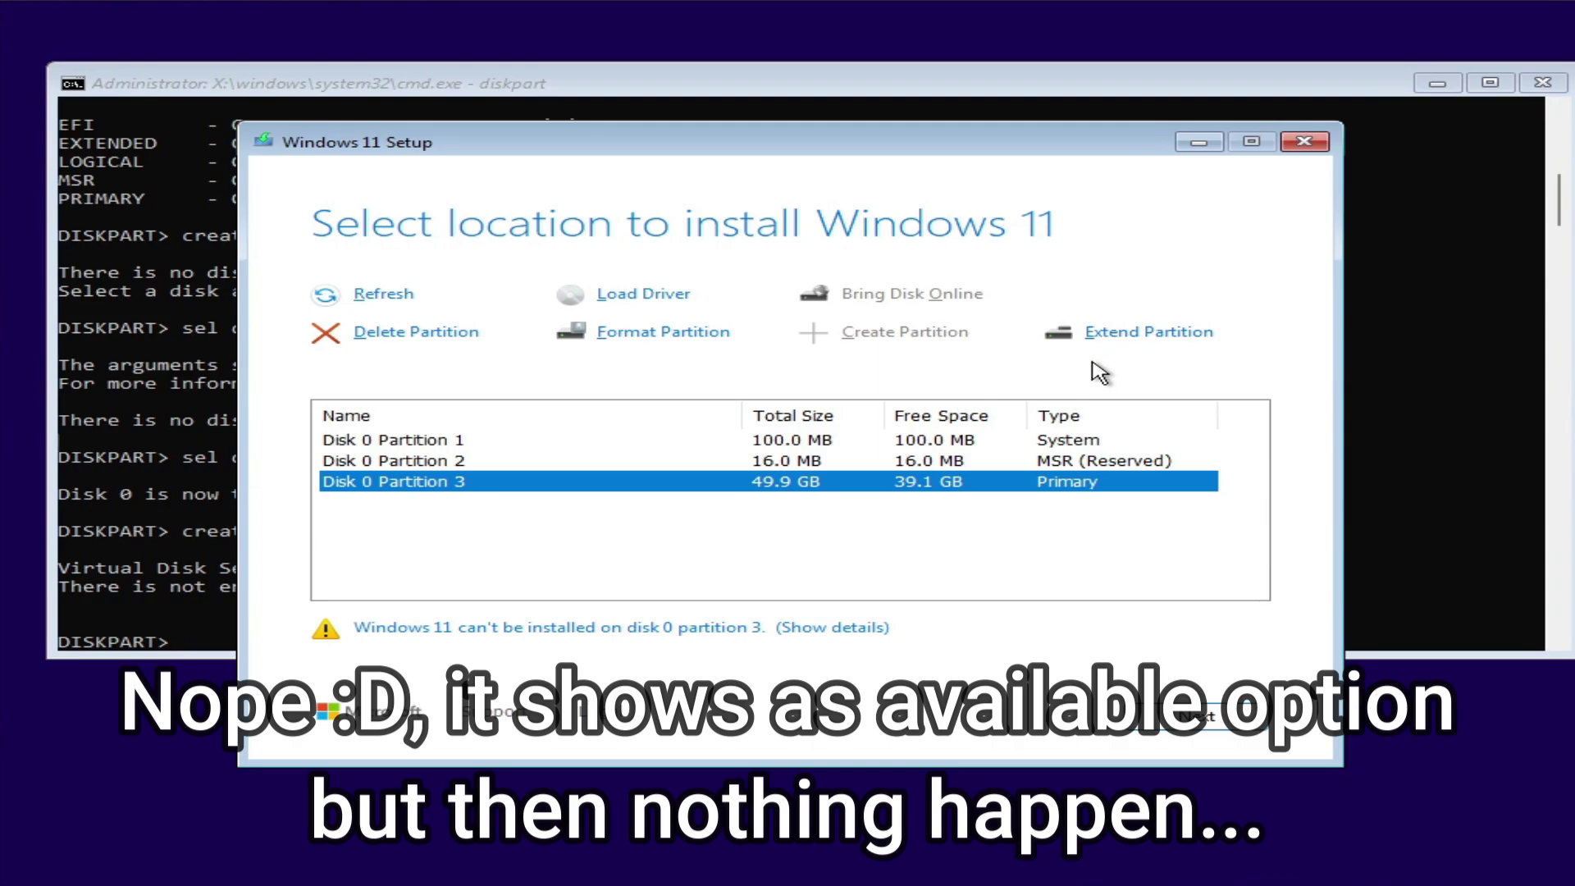
{"action": "left_click", "coordinate": [1169, 330]}
{"action": "left_click", "coordinate": [855, 379]}
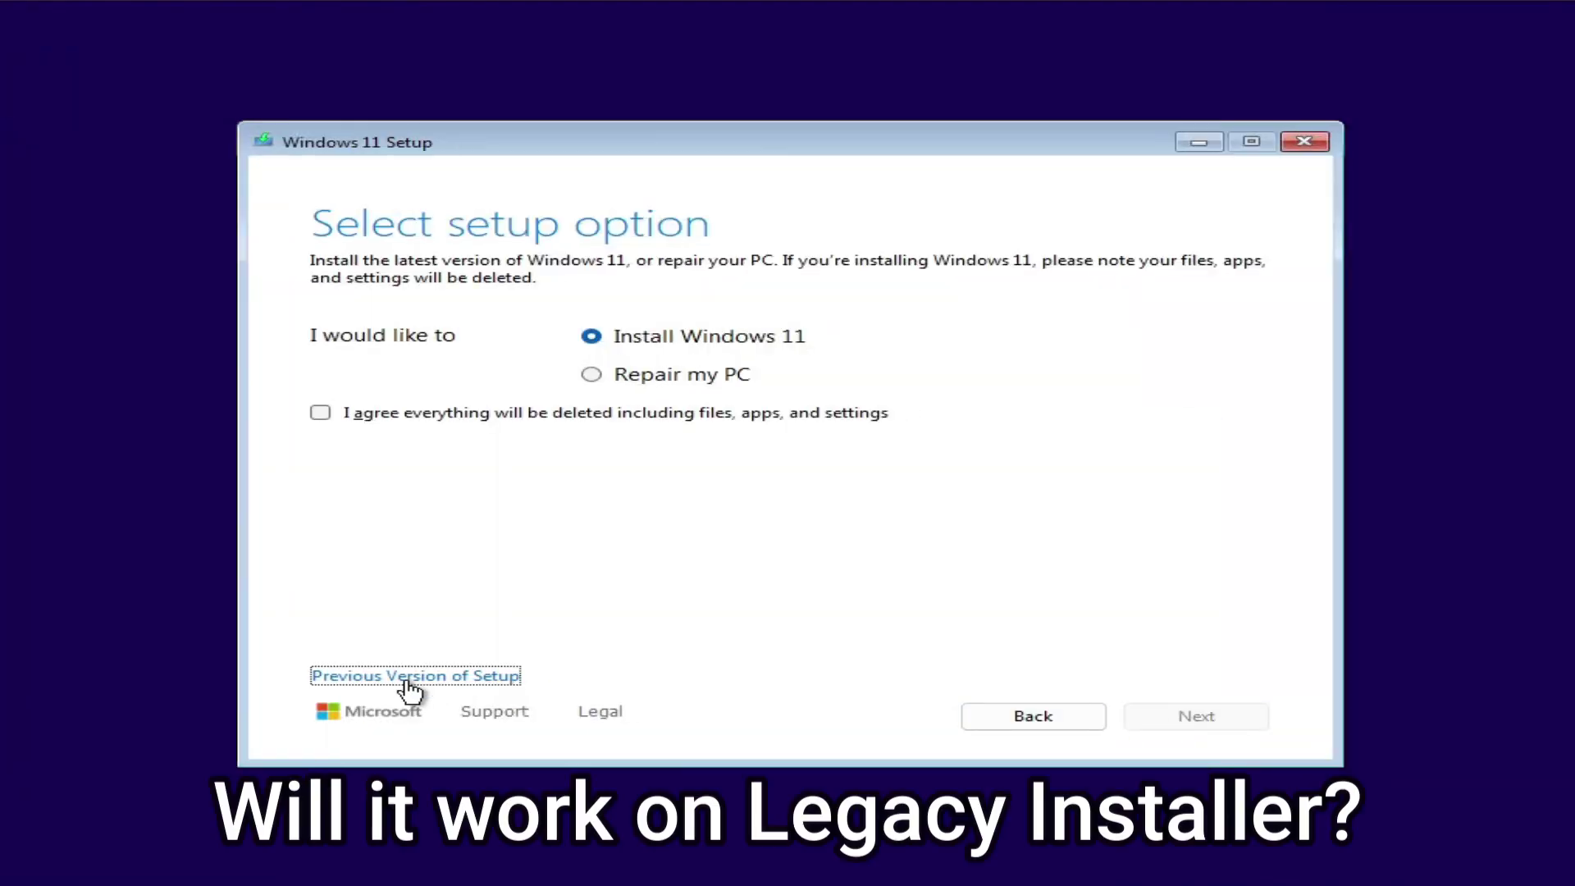
Switch to the previous version of Setup, keep English (United States) with the US keyboard, and start the installation
{"action": "left_click", "coordinate": [414, 682]}
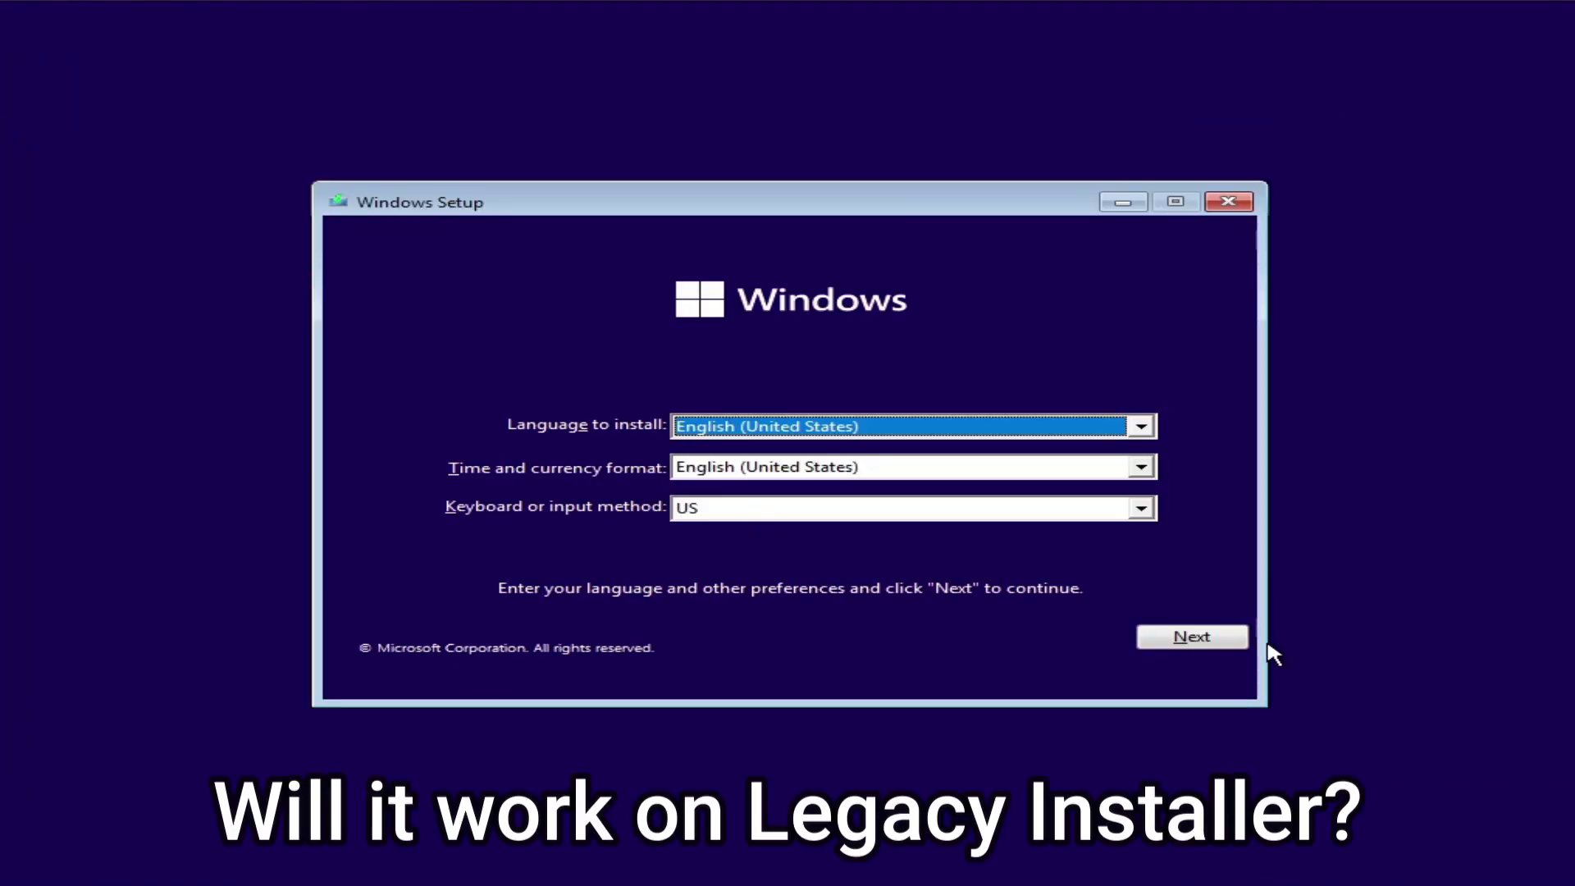
{"action": "left_click", "coordinate": [1222, 640]}
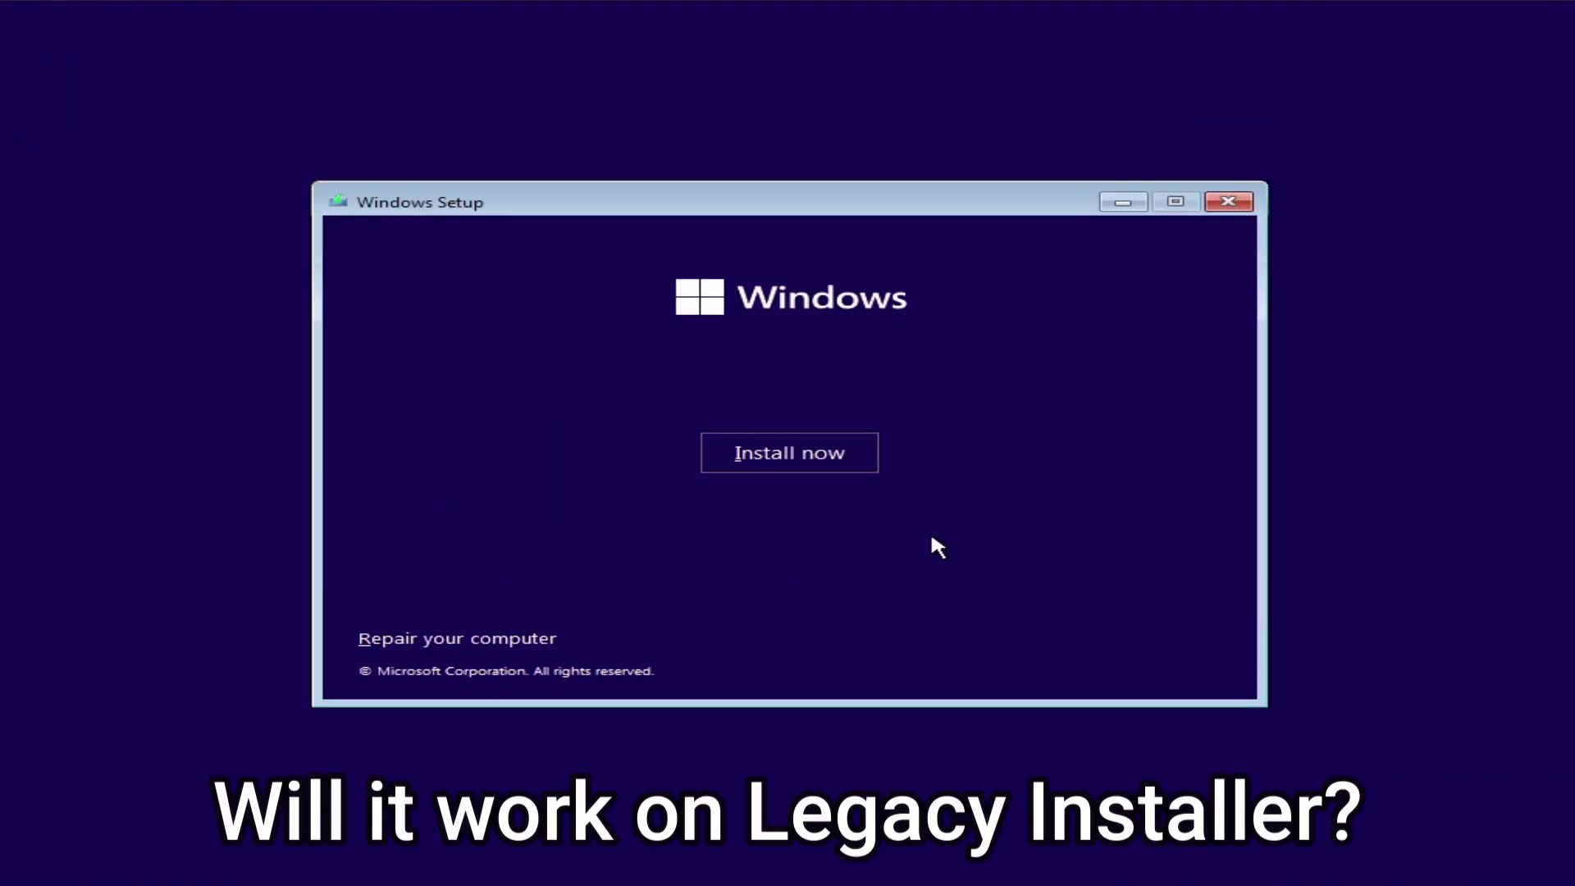
{"action": "key", "text": "Return"}
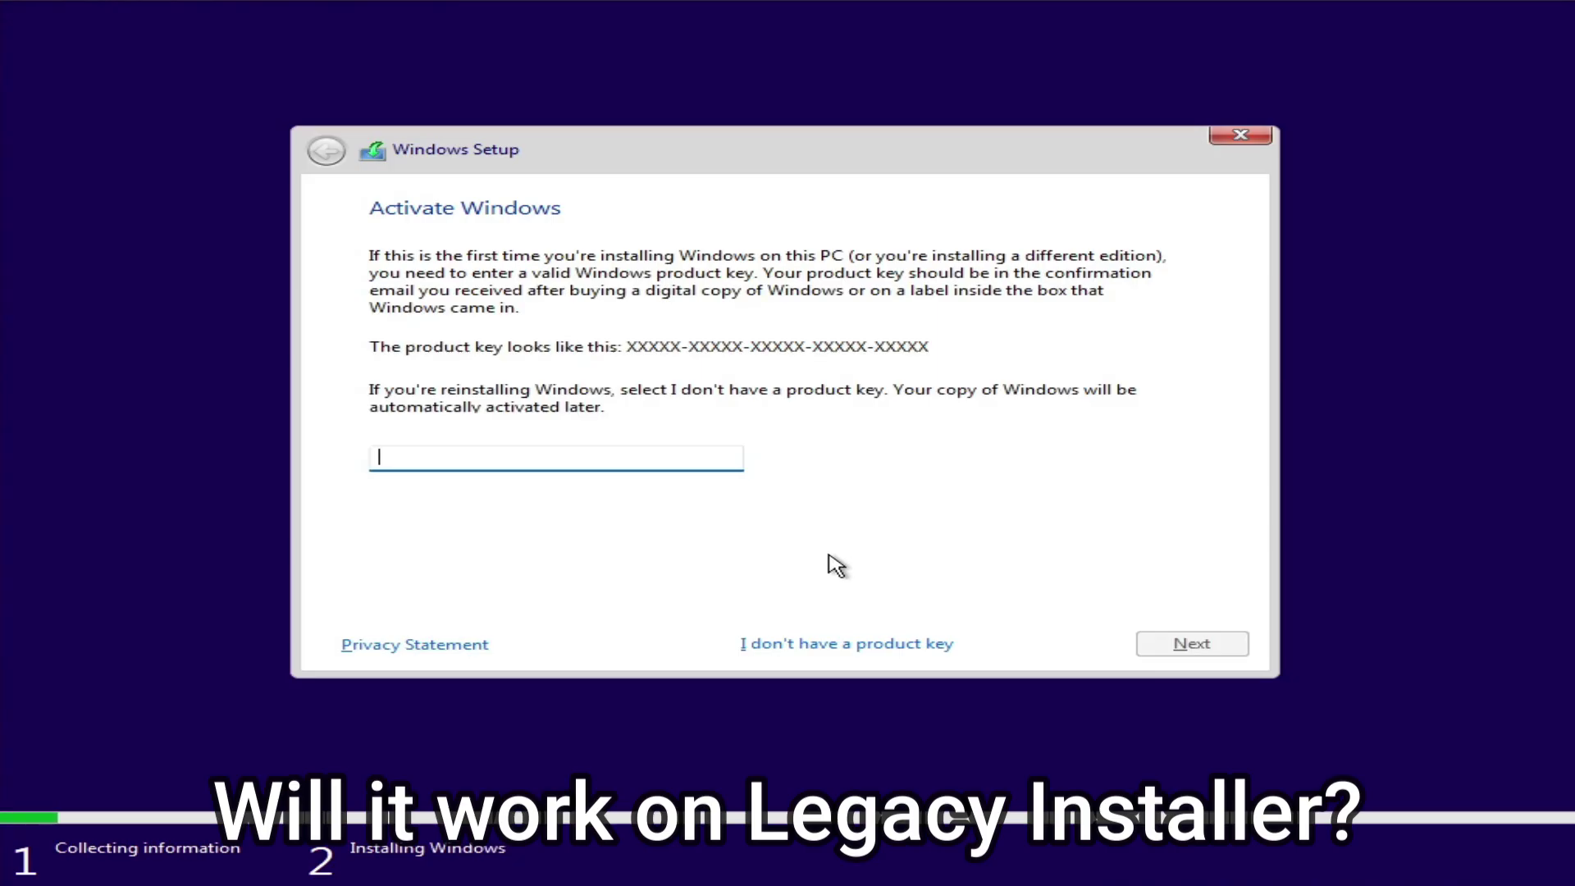
Proceed without a product key, choose Windows 11 Home, accept the license terms and continue to the drive selection
{"action": "left_click", "coordinate": [939, 643]}
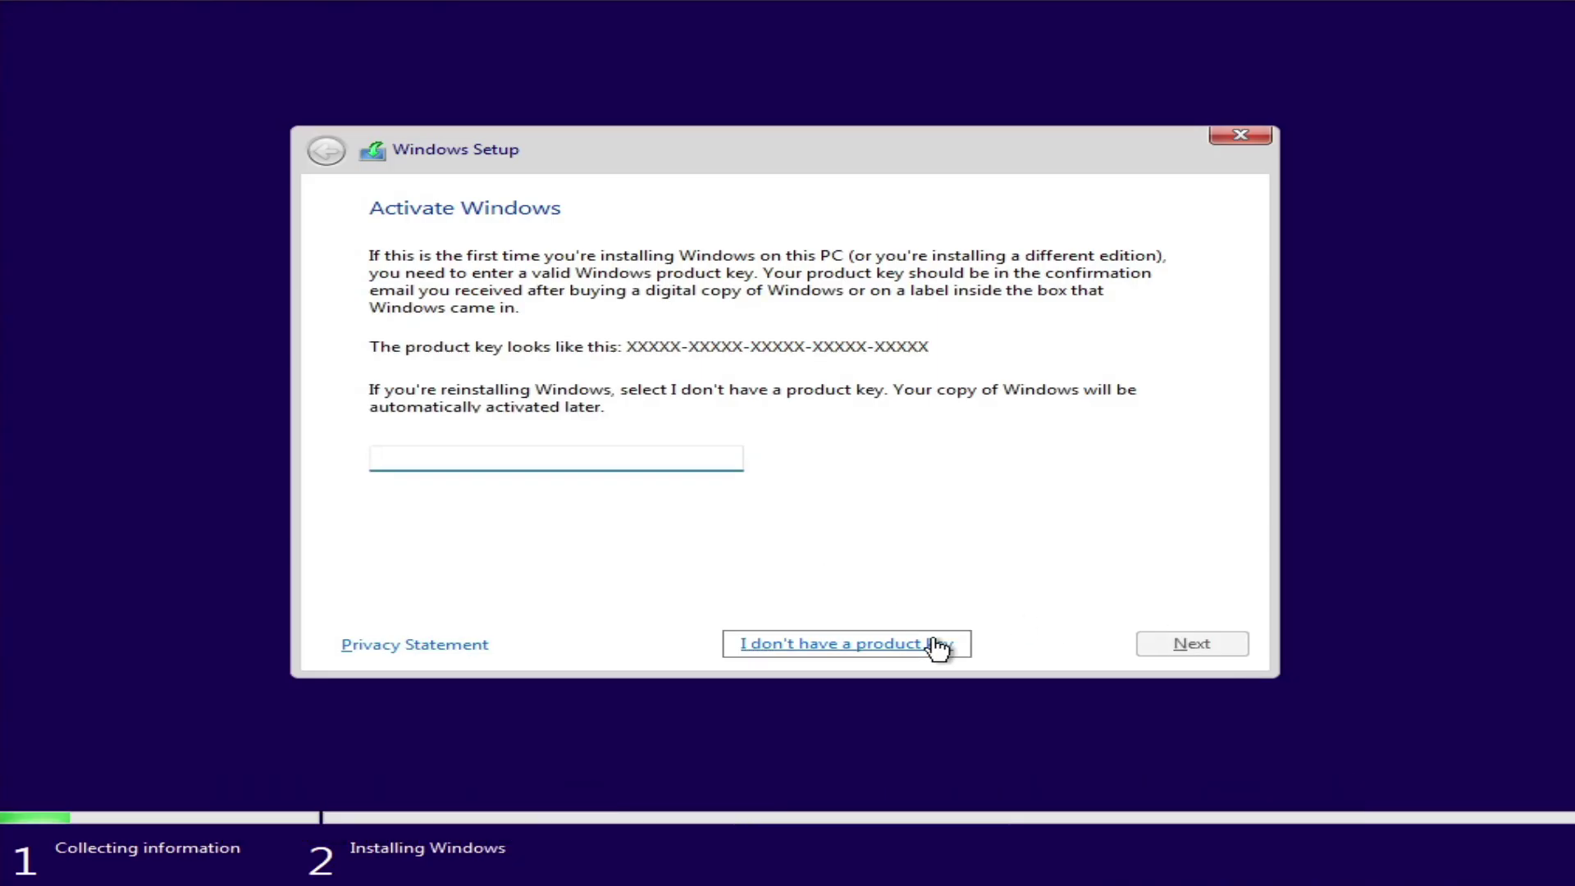
{"action": "left_click", "coordinate": [1189, 645]}
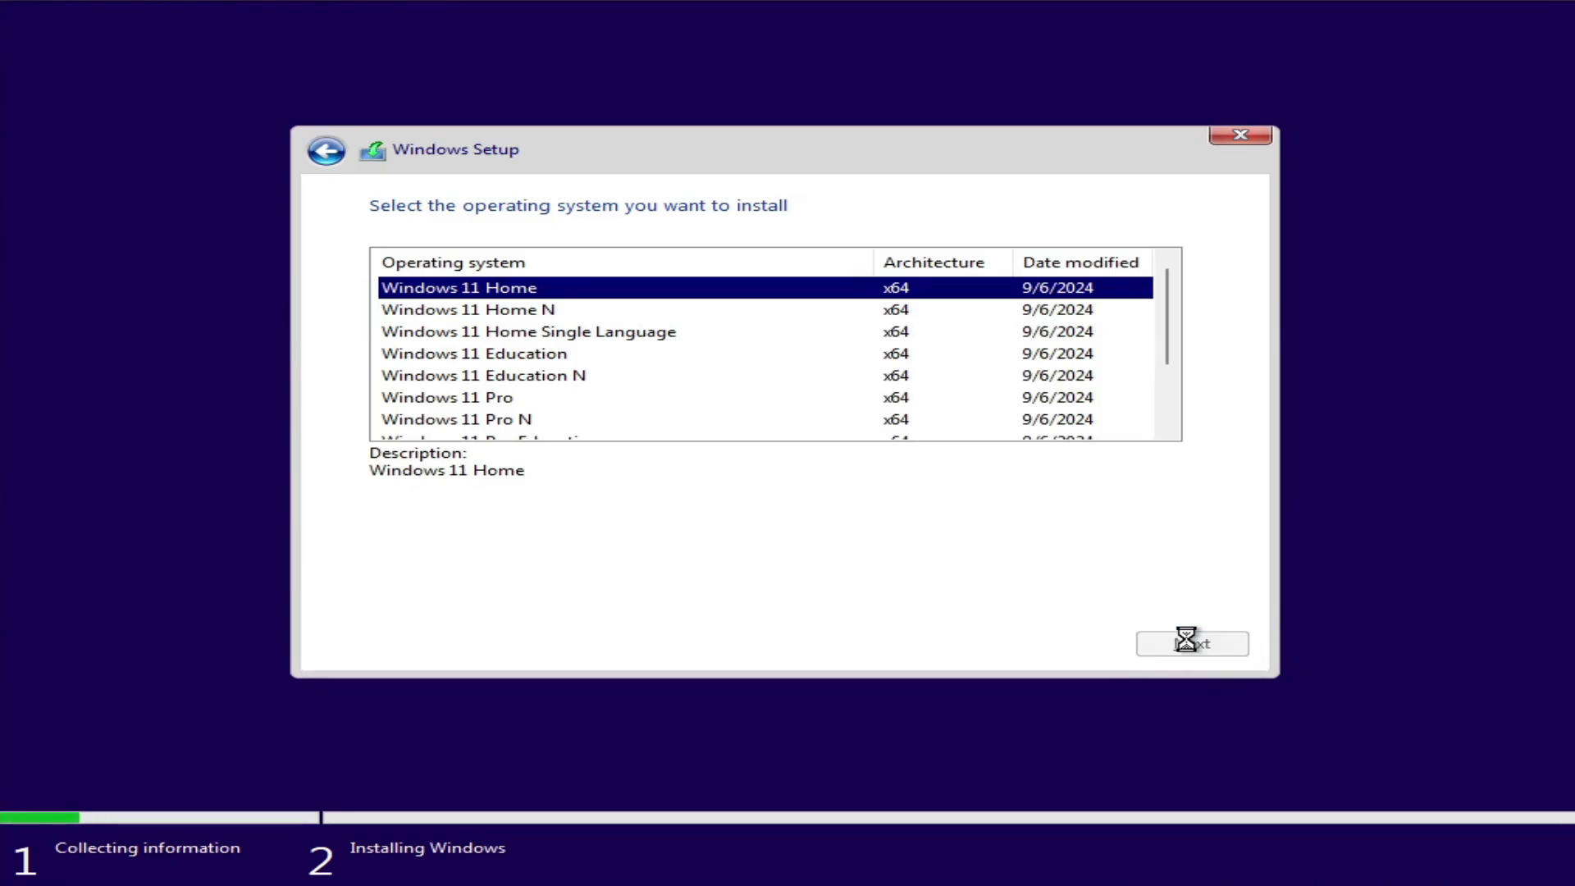
{"action": "left_click", "coordinate": [612, 595]}
{"action": "left_click", "coordinate": [1189, 643]}
{"action": "left_click", "coordinate": [889, 446]}
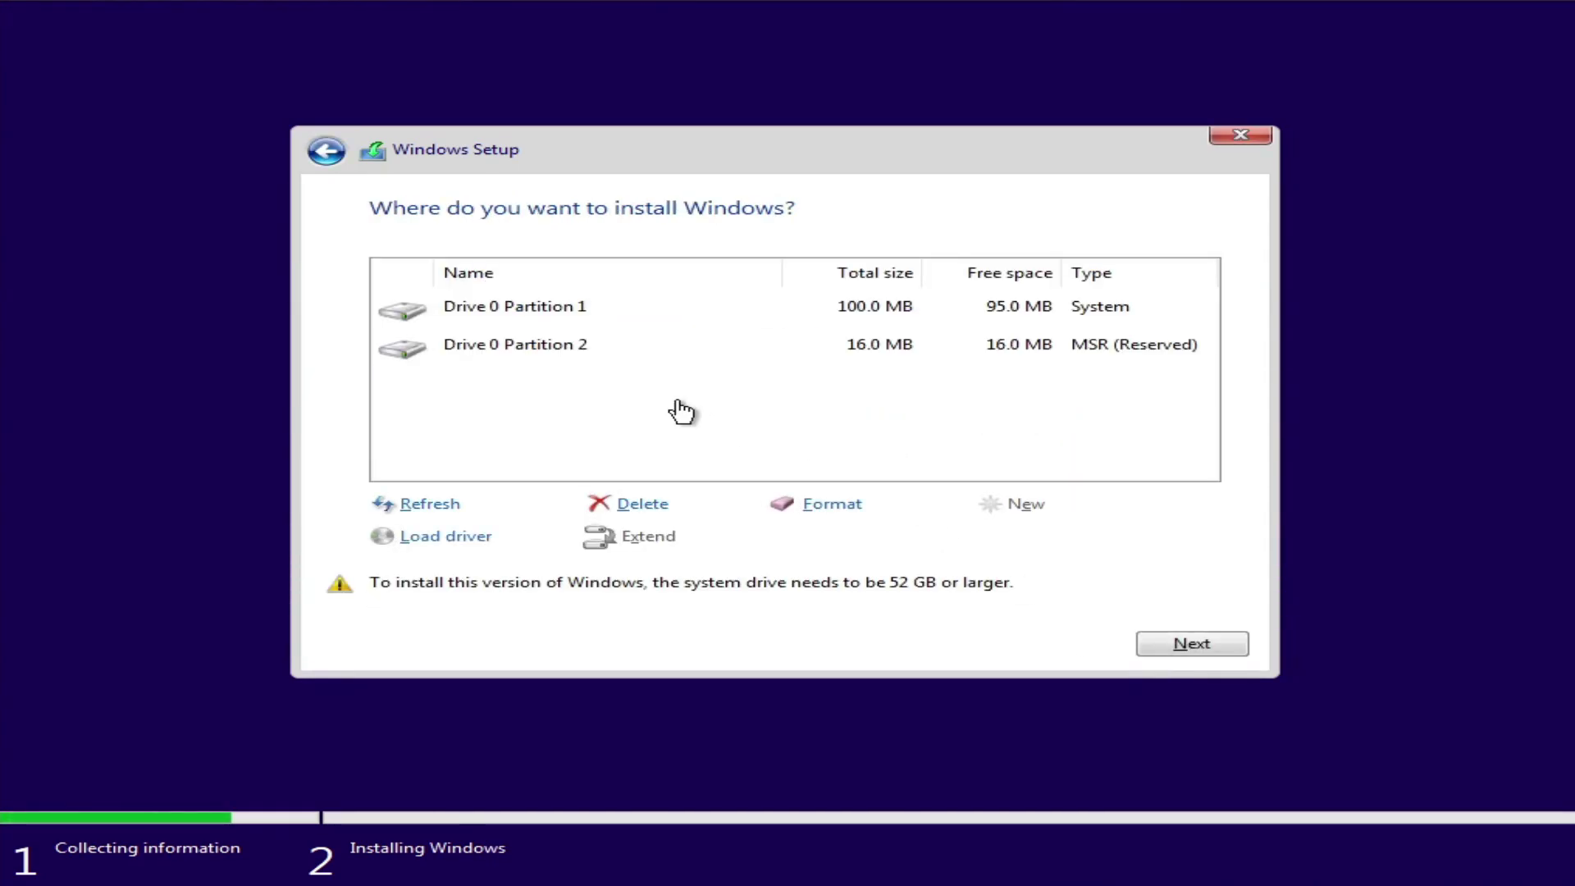
Compare the available partition operations and installation warnings for Drive 0 Partition 2 and Partition 3
{"action": "left_click", "coordinate": [680, 392]}
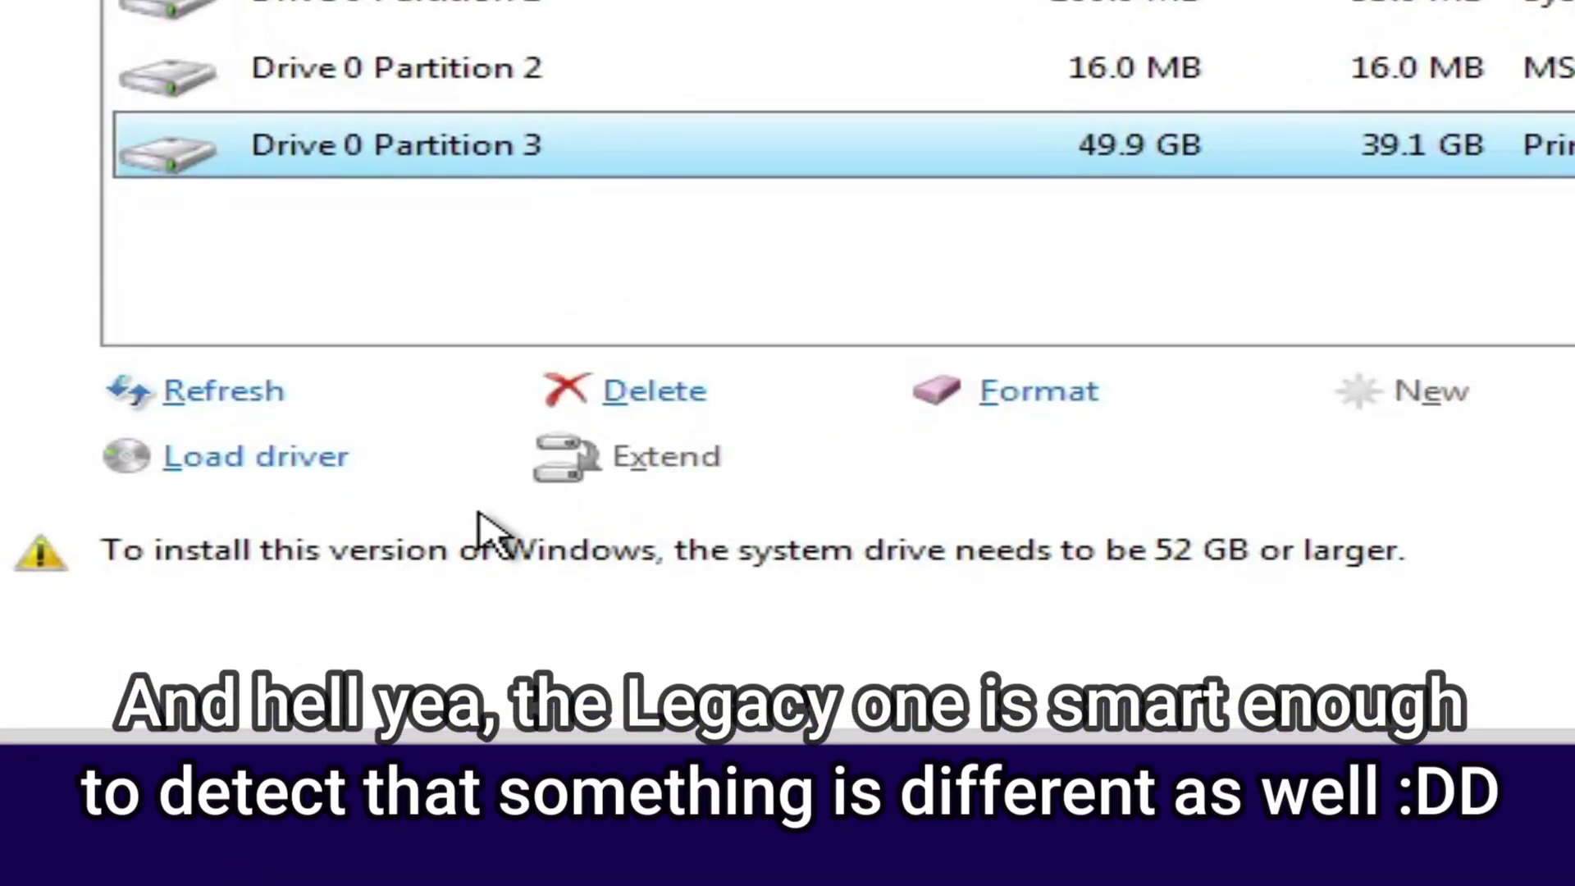
{"action": "left_click", "coordinate": [1242, 76]}
{"action": "left_click", "coordinate": [1042, 144]}
{"action": "left_click", "coordinate": [1025, 78]}
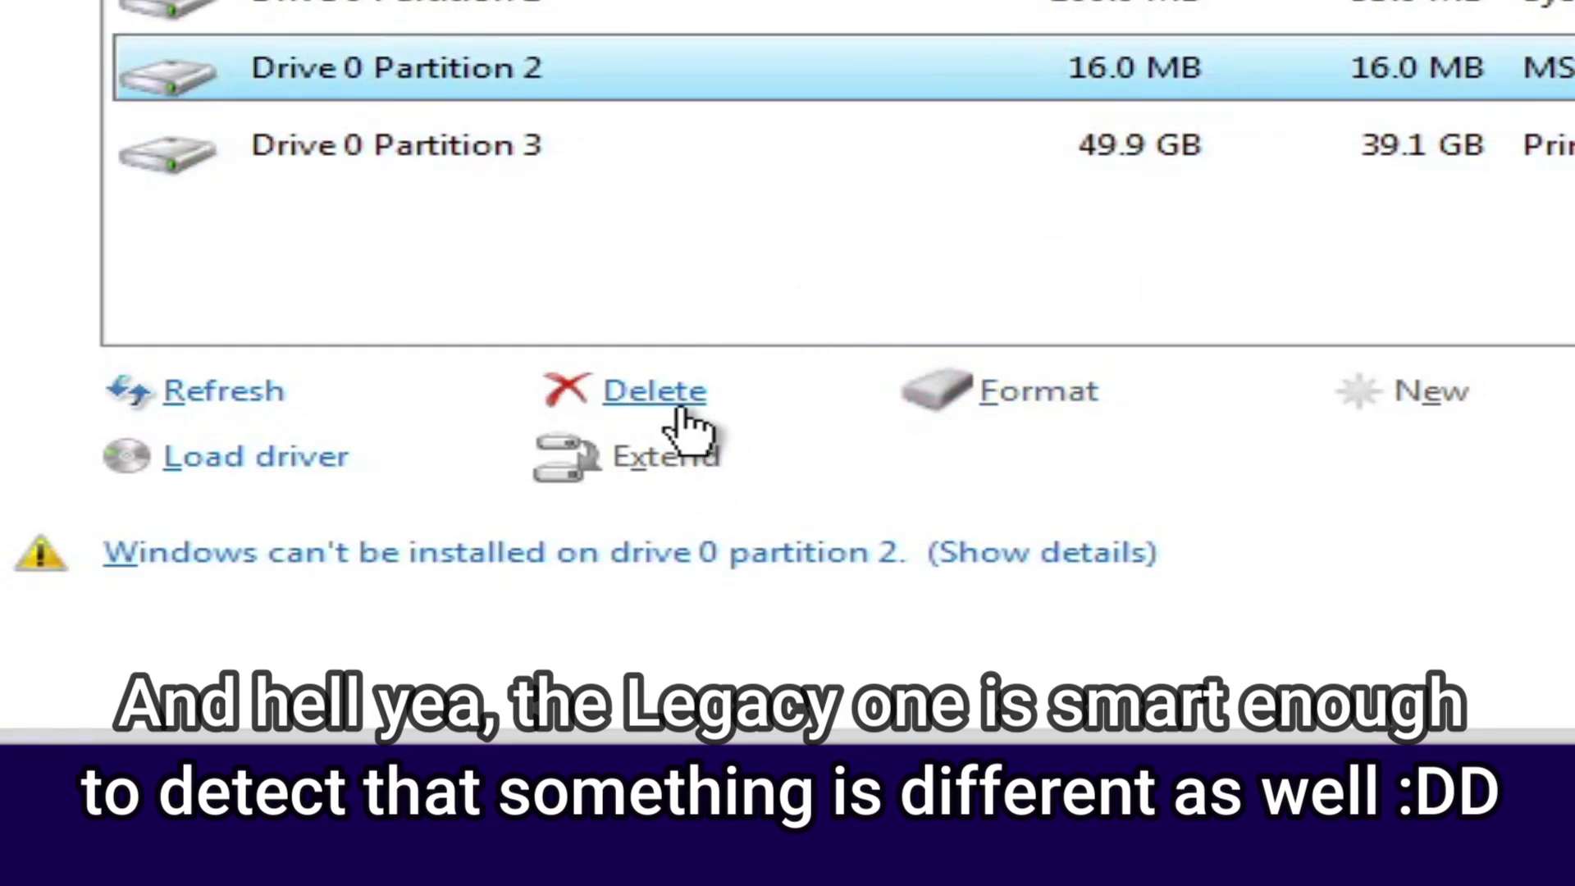
{"action": "left_click", "coordinate": [703, 156]}
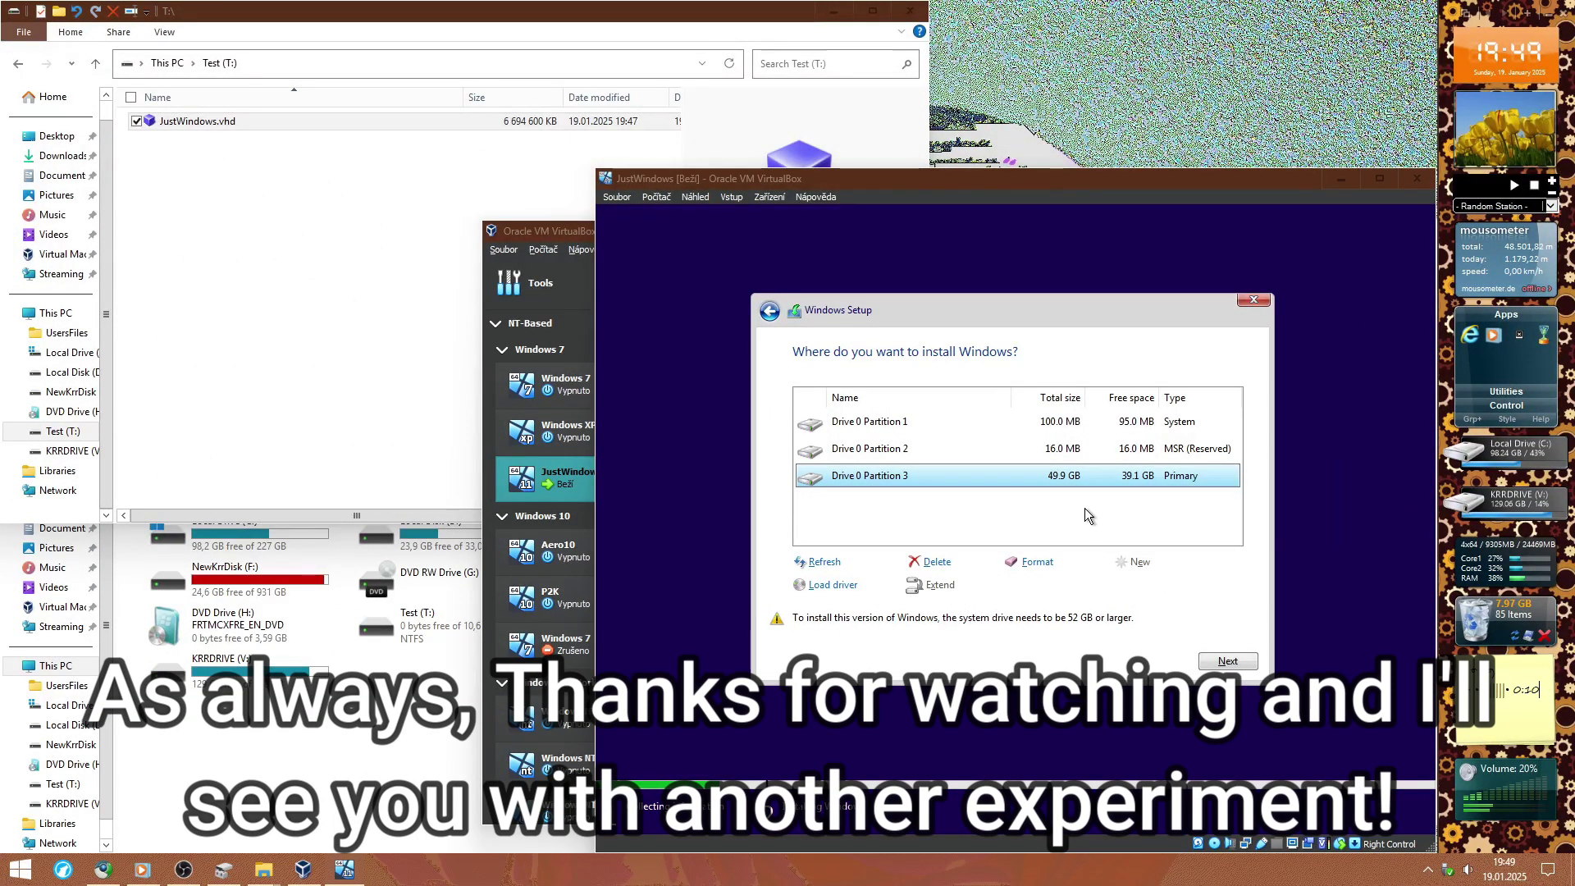
Open a command prompt over Windows Setup in the virtual machine and run notepad
{"action": "key", "text": "super+r"}
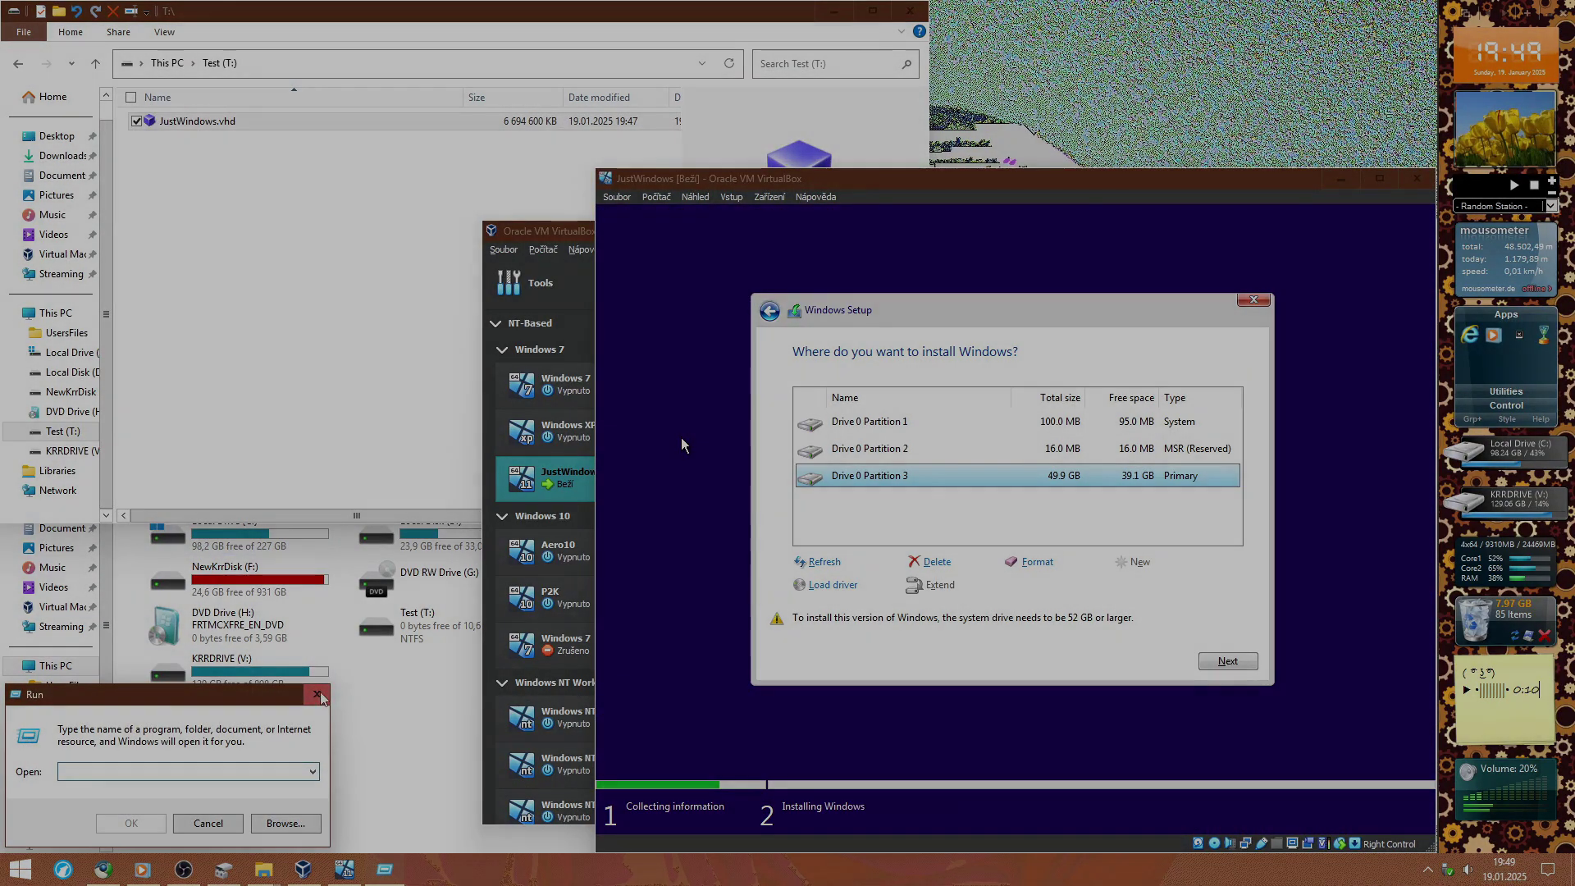
{"action": "left_click", "coordinate": [316, 695]}
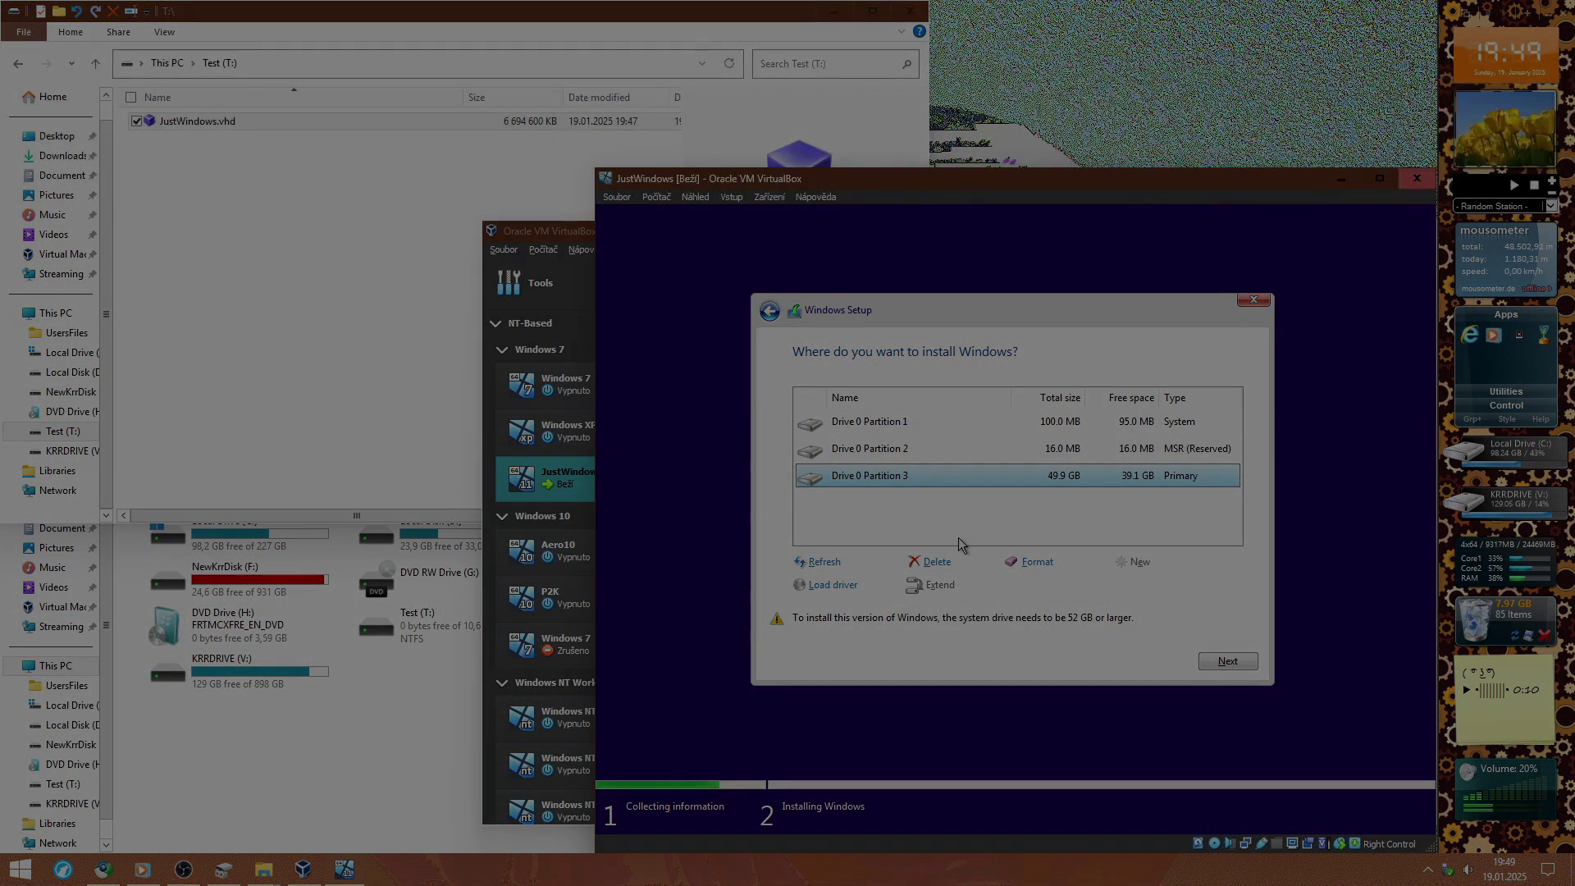
{"action": "key", "text": "shift+F10"}
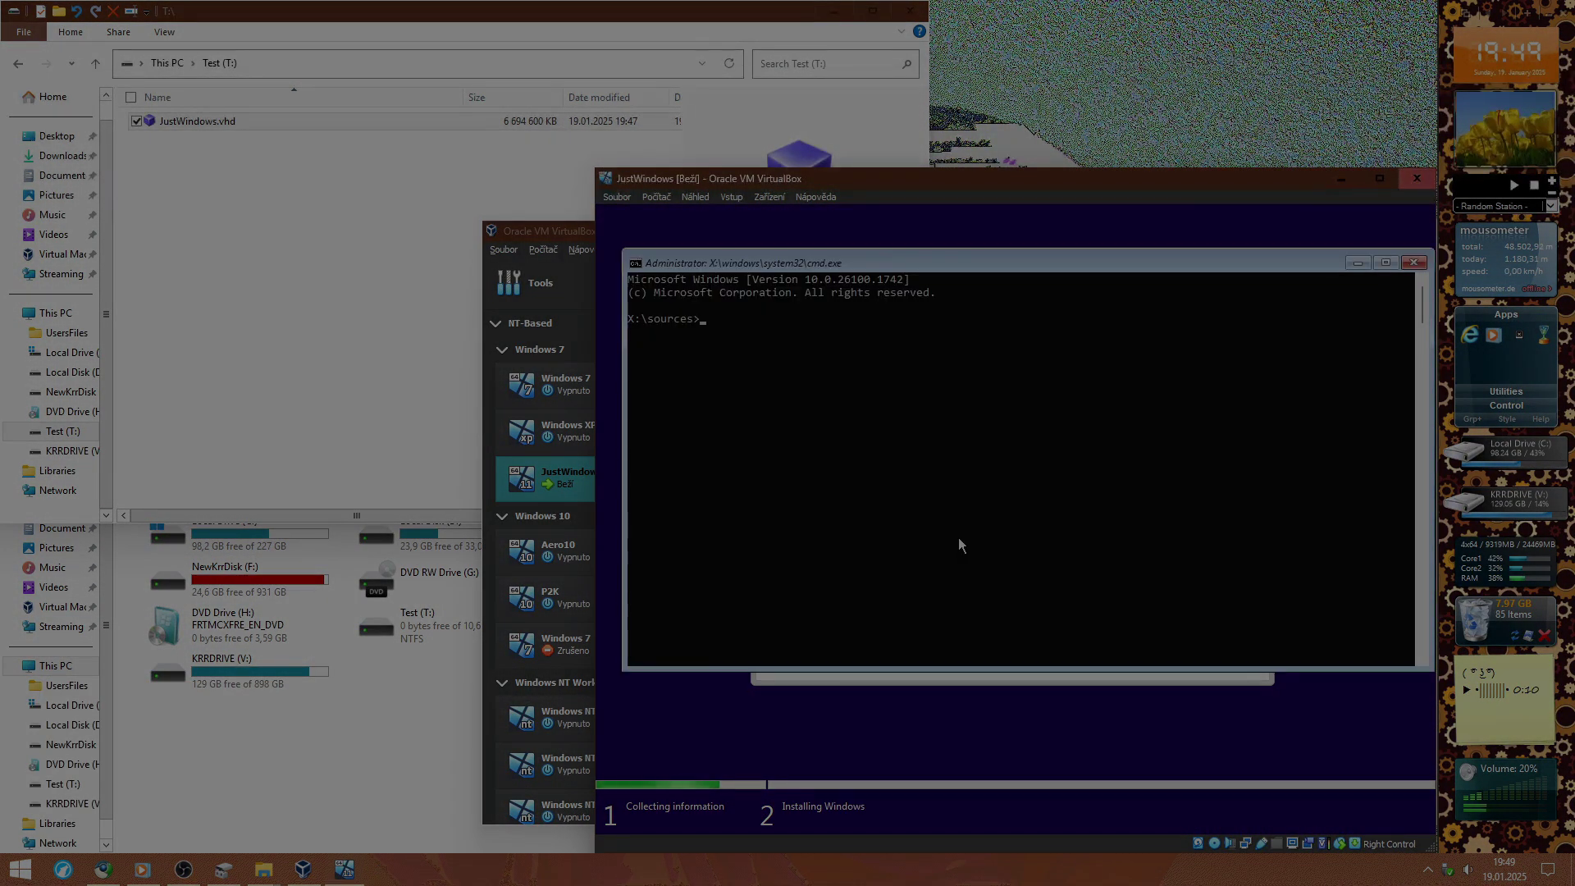
{"action": "type", "text": "notepad"}
{"action": "key", "text": "Return"}
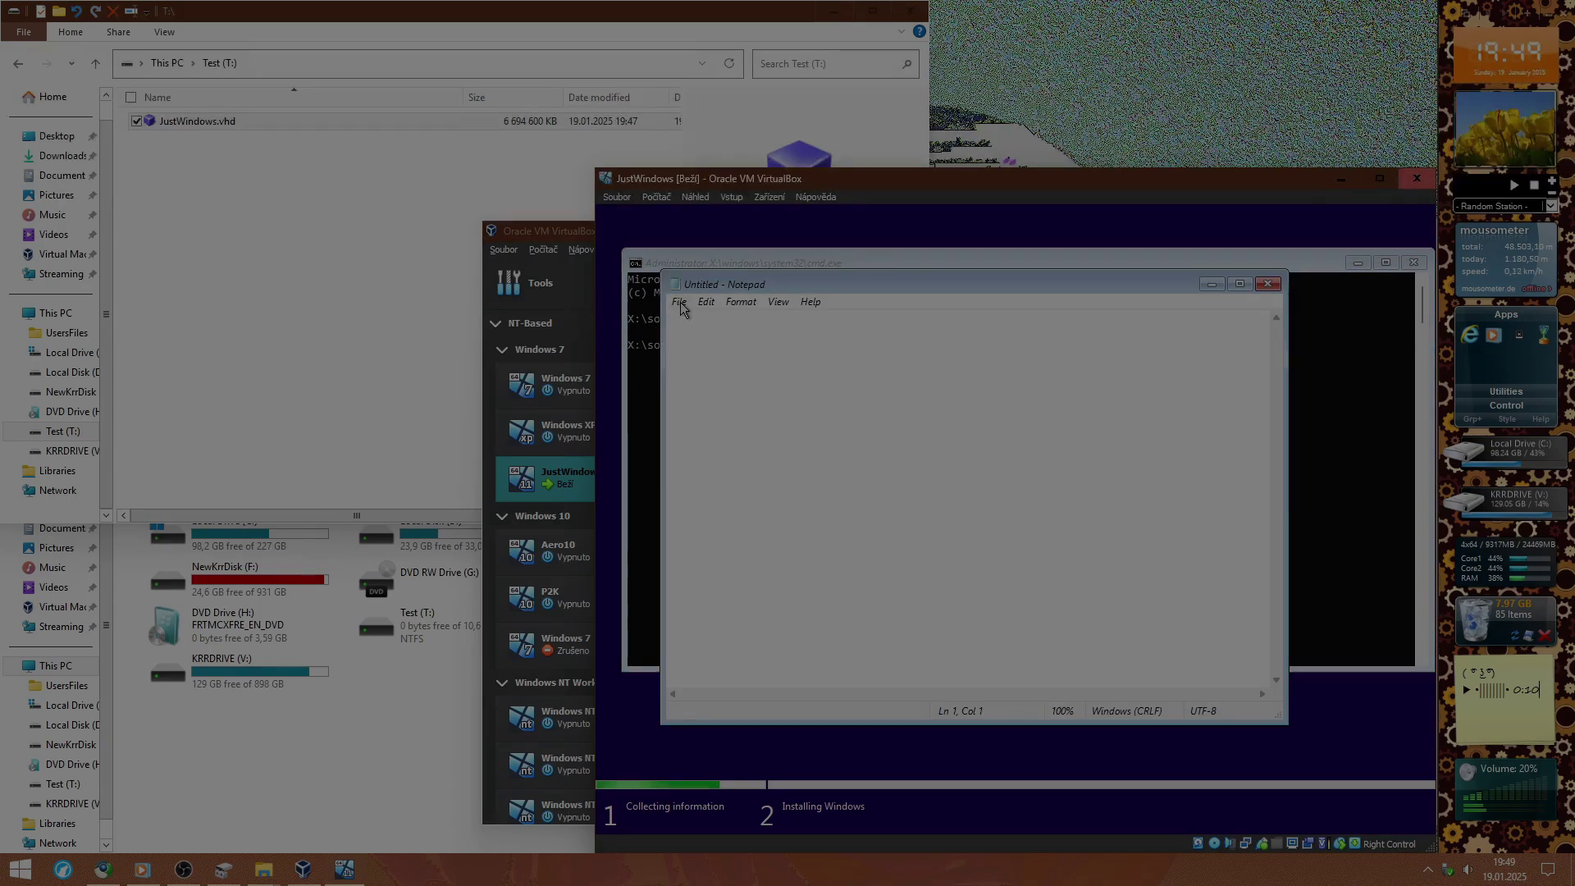